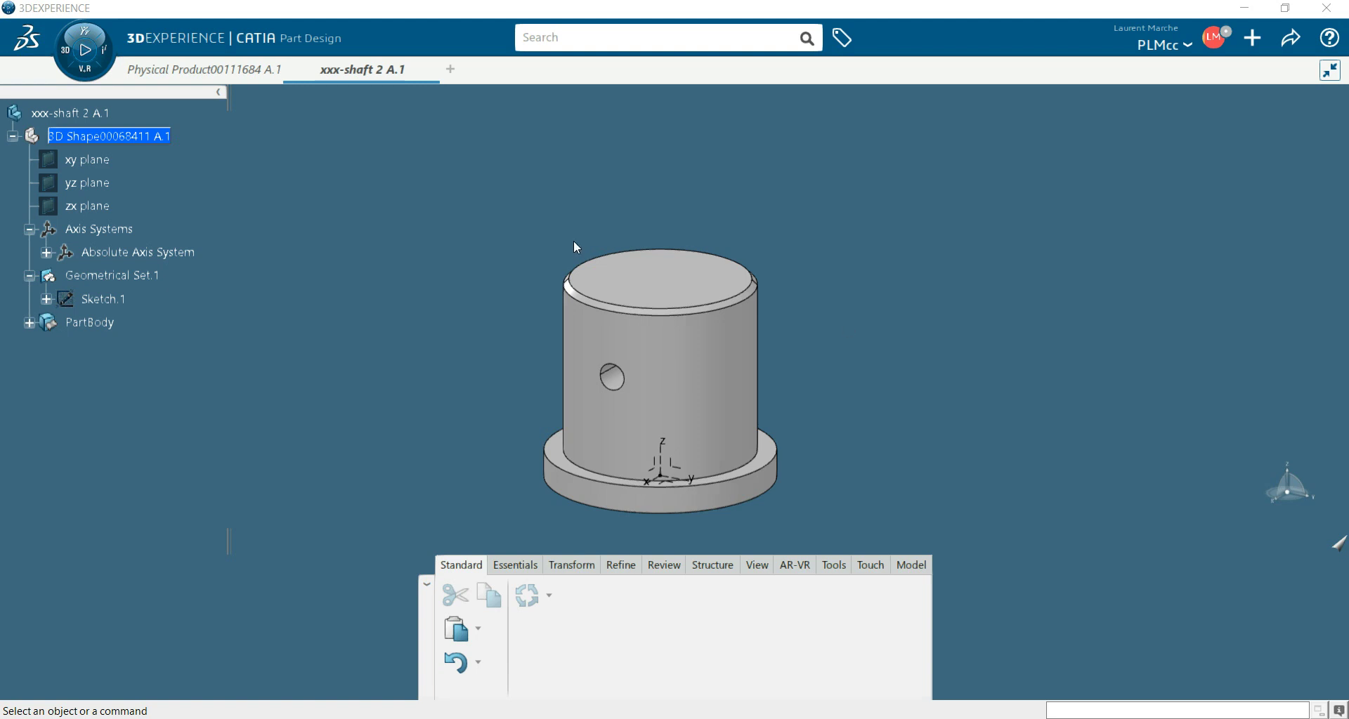
Step: Search the apps for 'draf' and launch Drafting to create drawing Drawing00000529
left_click(65, 53)
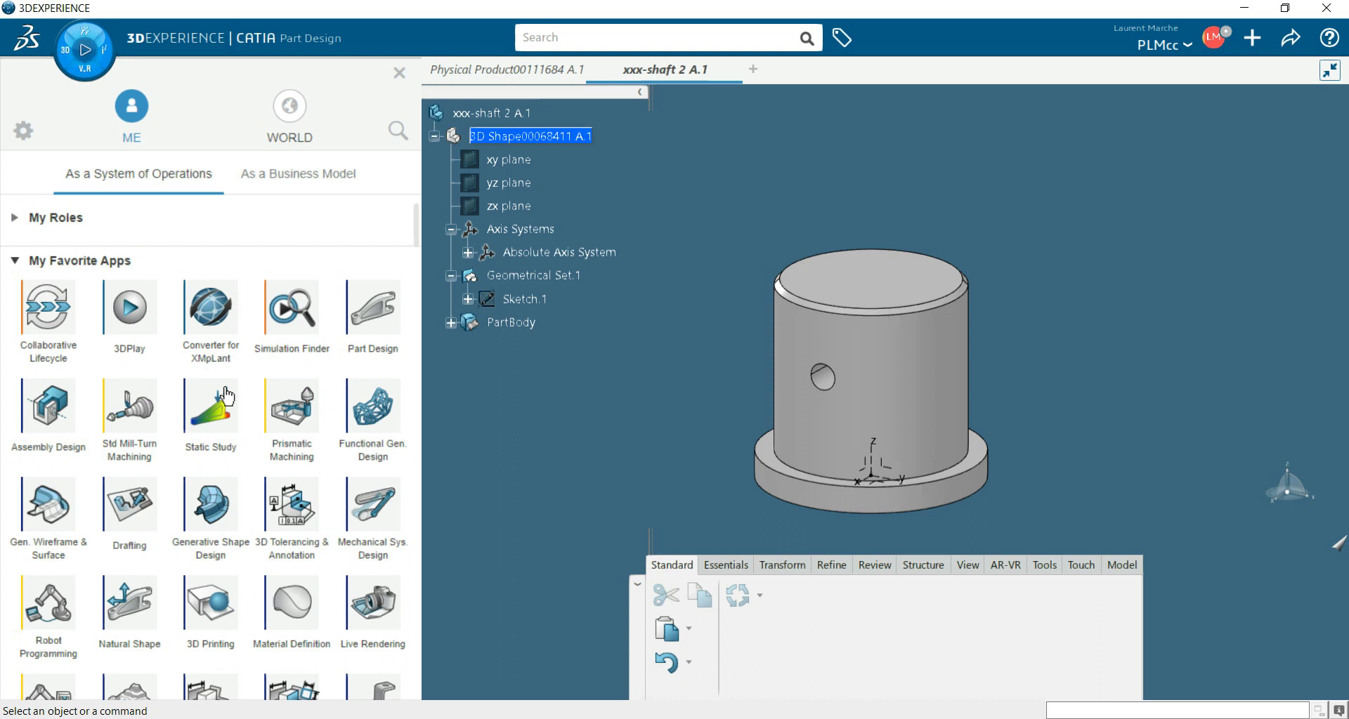
left_click(396, 132)
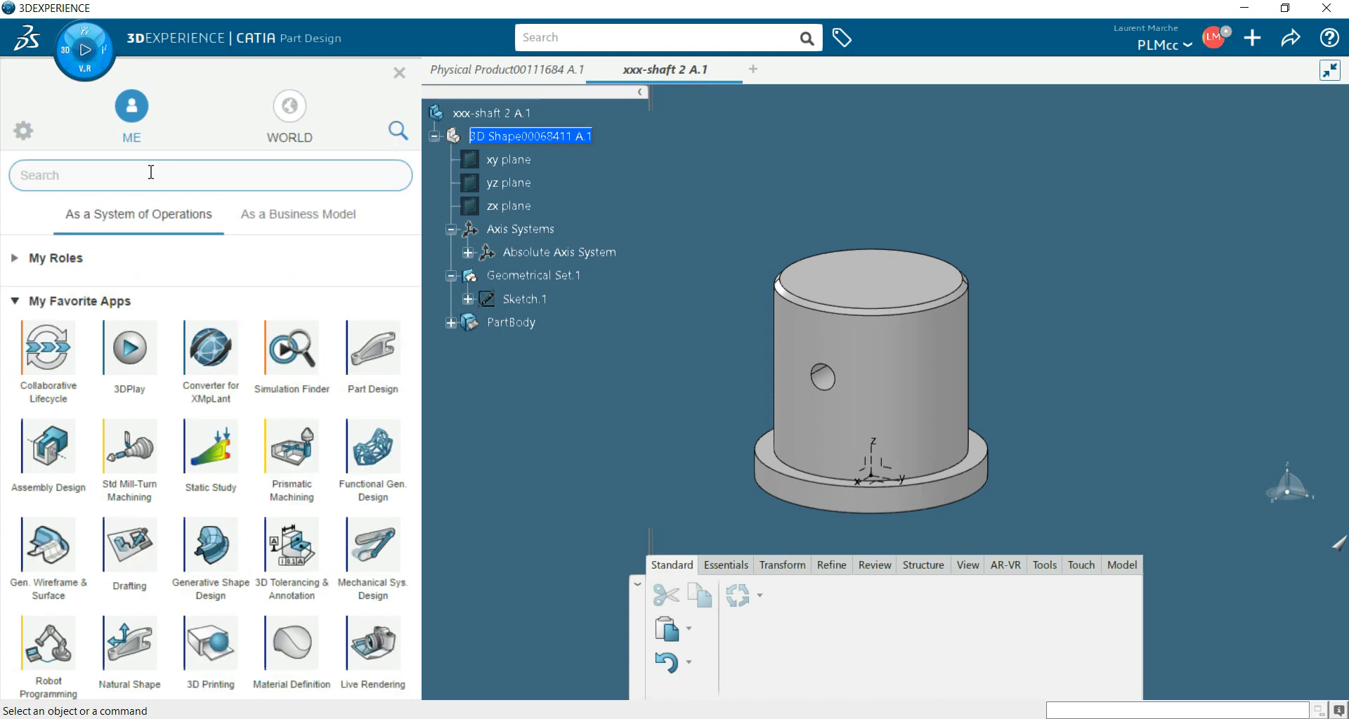
type("draf")
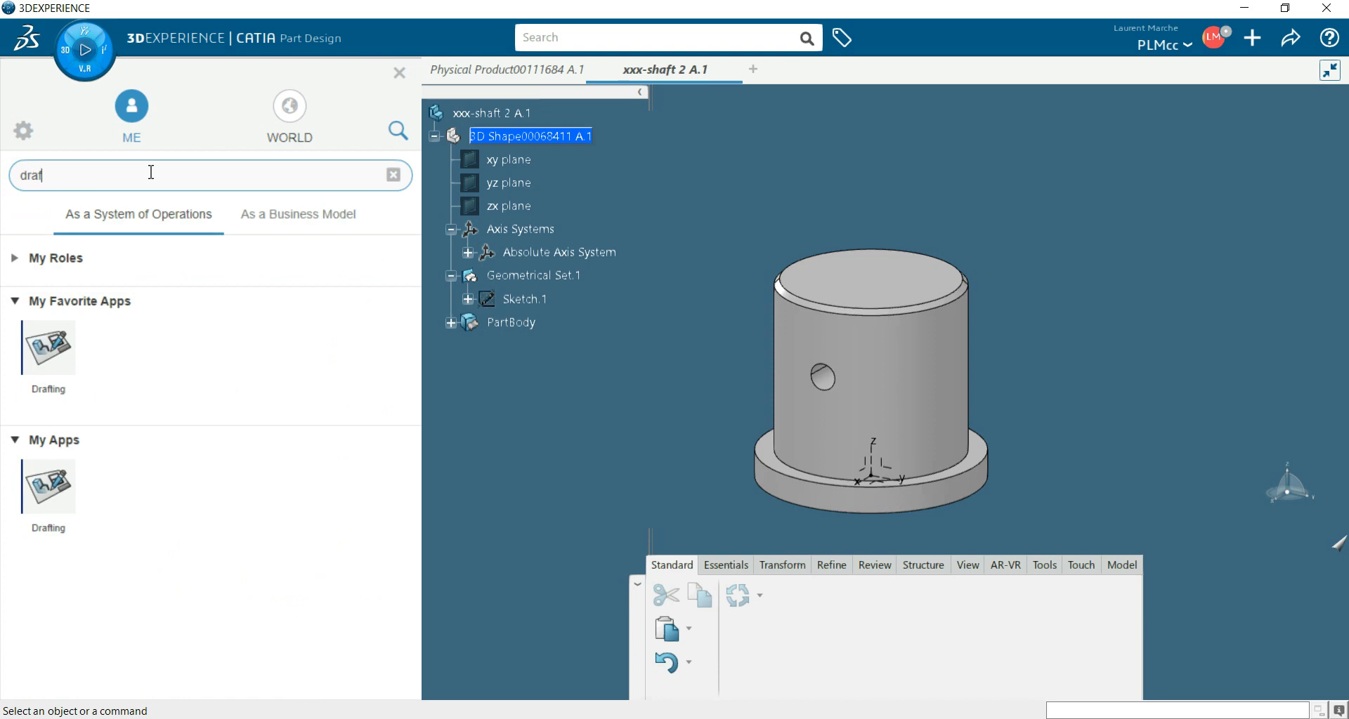
left_click(54, 344)
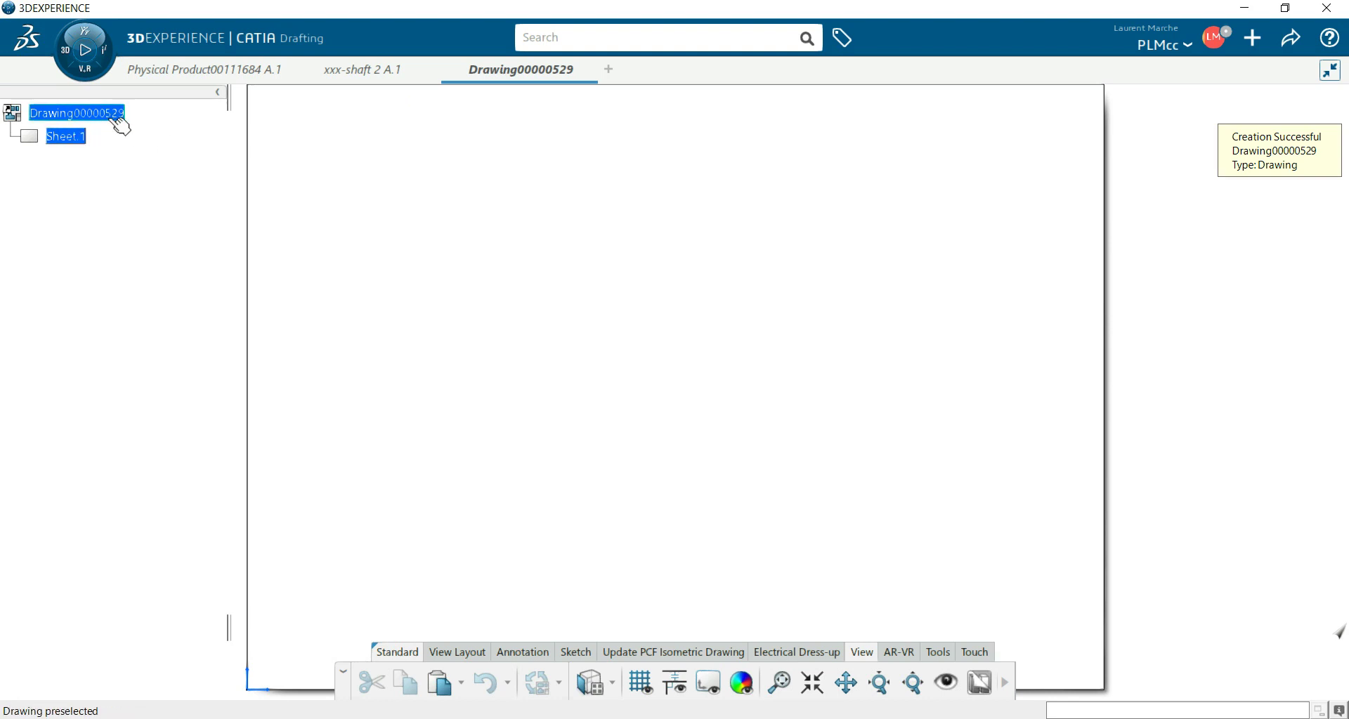
Step: Change the drawing's Title property from Drawing00000529 to 'xxx-shaft 2'
right_click(87, 115)
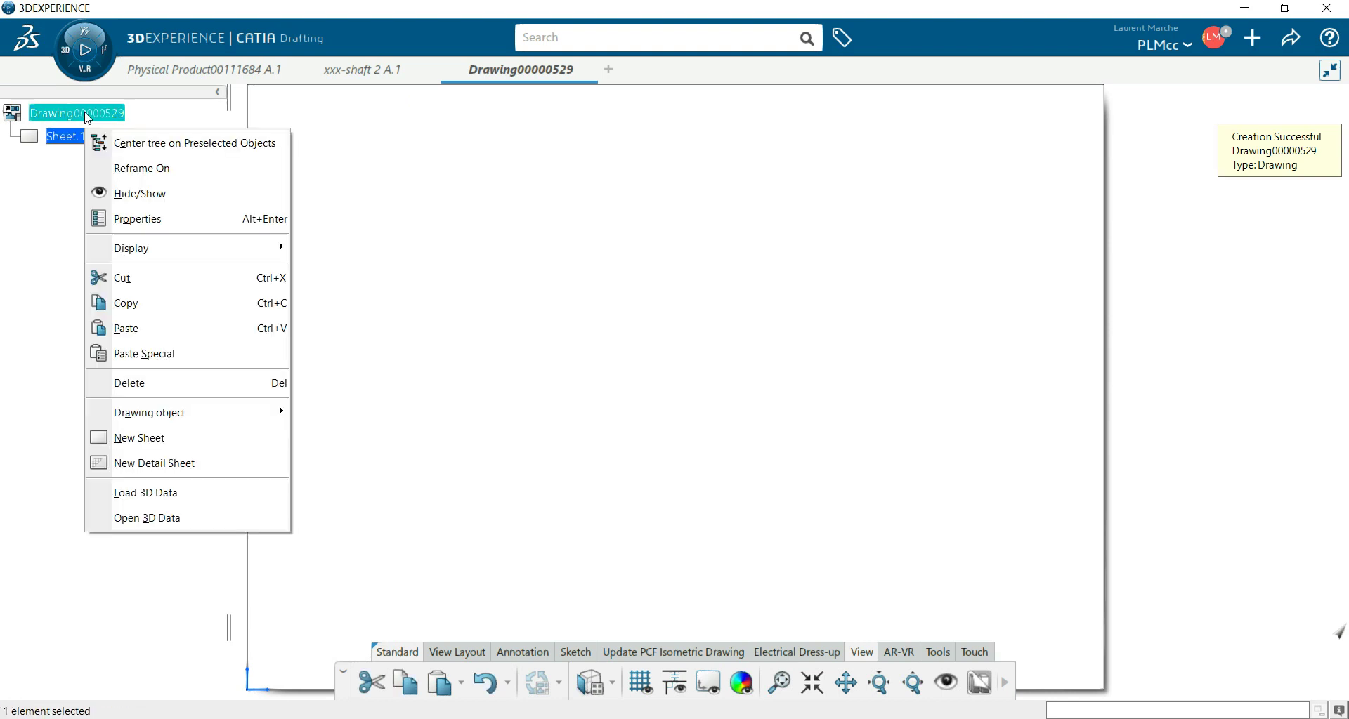
left_click(140, 217)
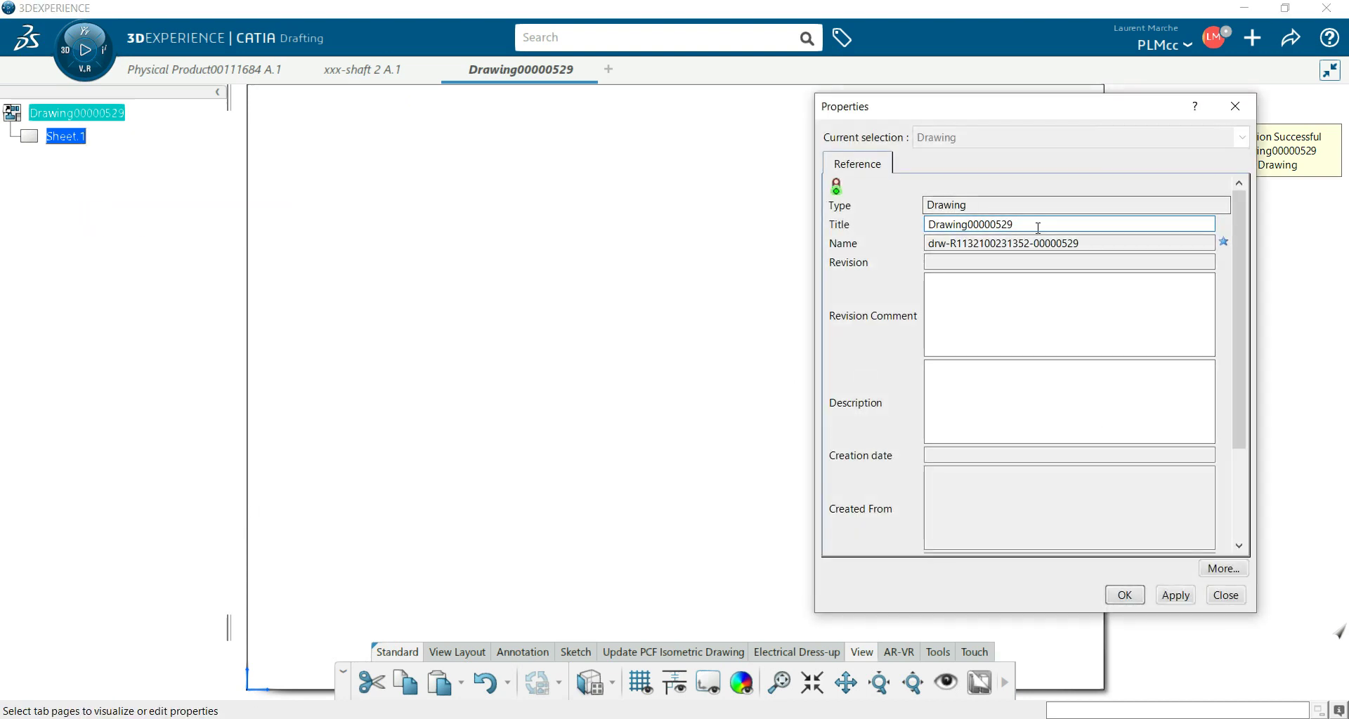
left_click_drag(1032, 225, 919, 228)
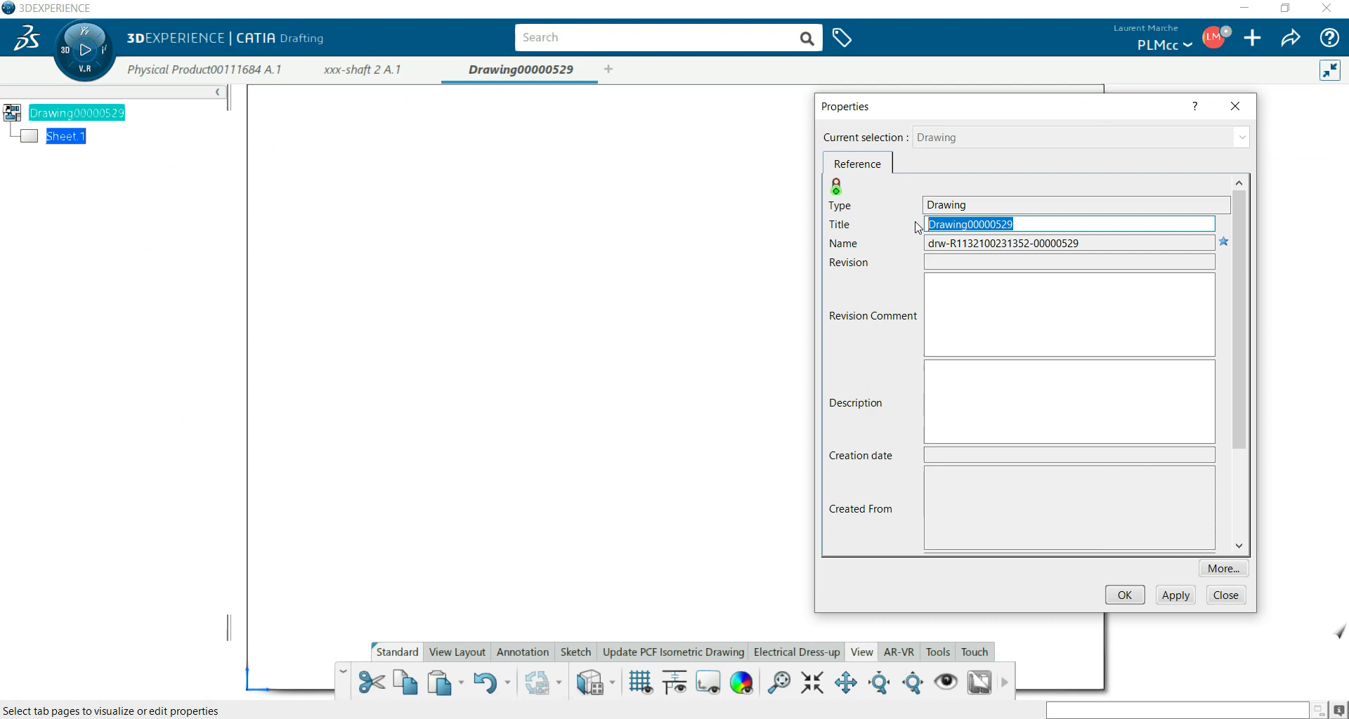
type("xxx-shaft 2")
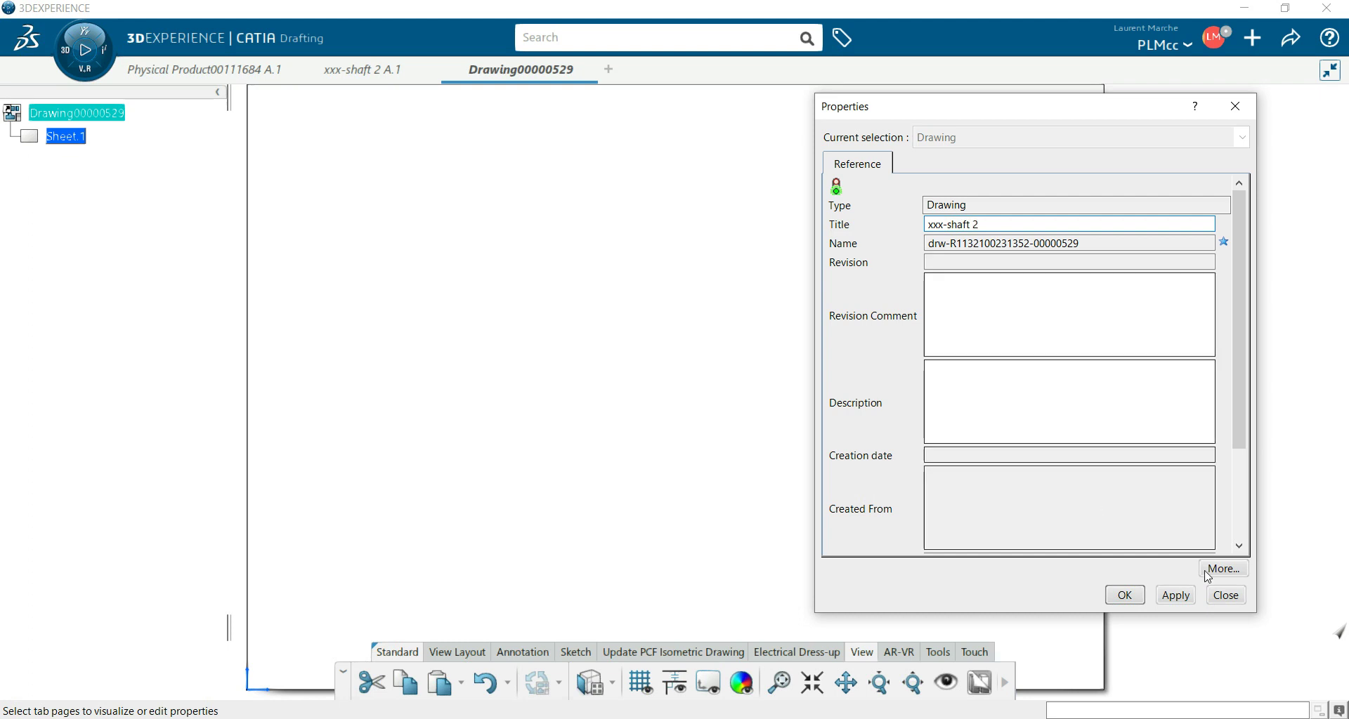
left_click(1175, 595)
left_click(1126, 596)
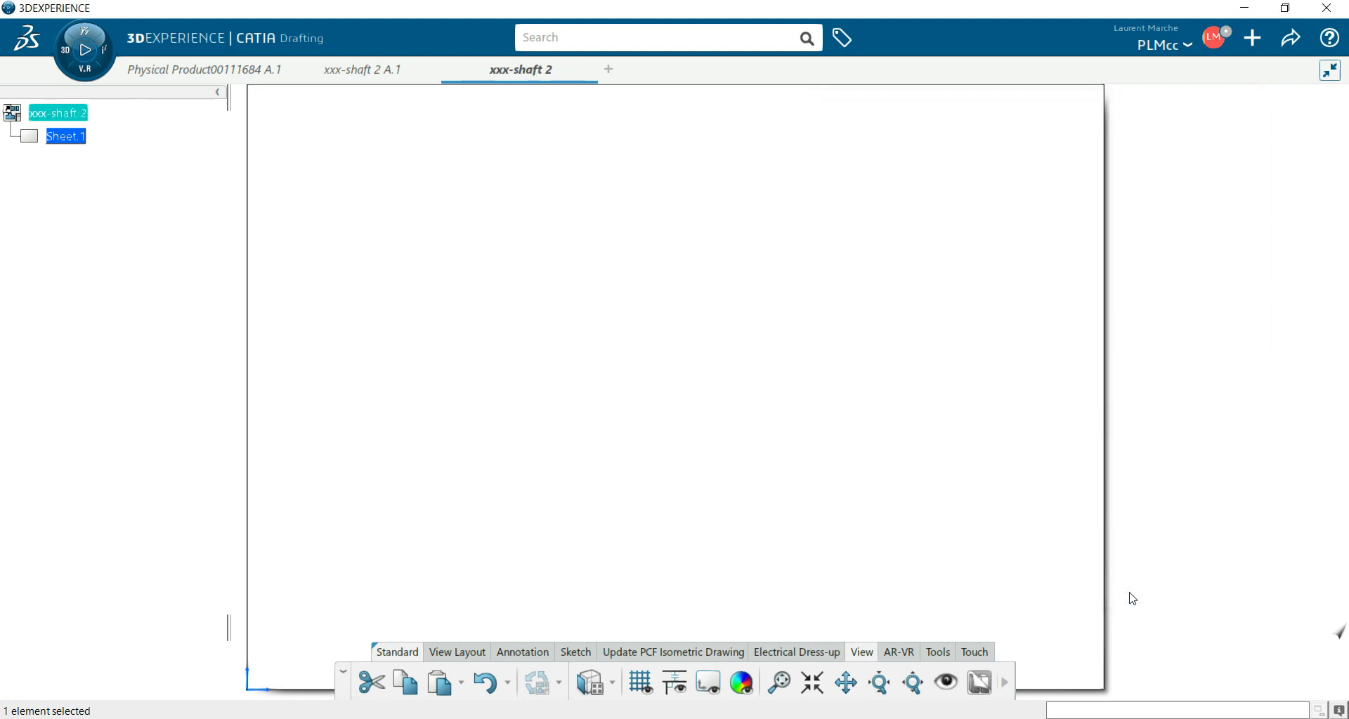
Step: Set Sheet.1 to A4 ISO format in portrait orientation and centre it on the canvas
right_click(73, 149)
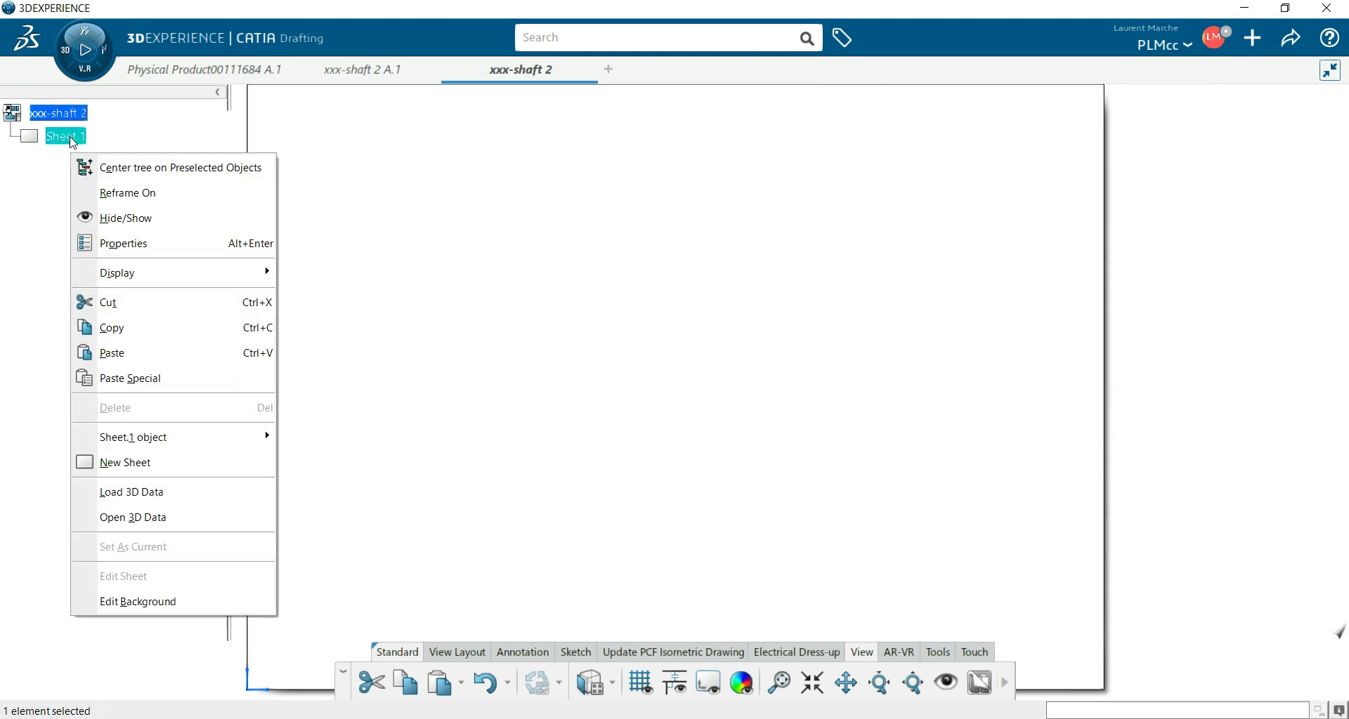
left_click(127, 244)
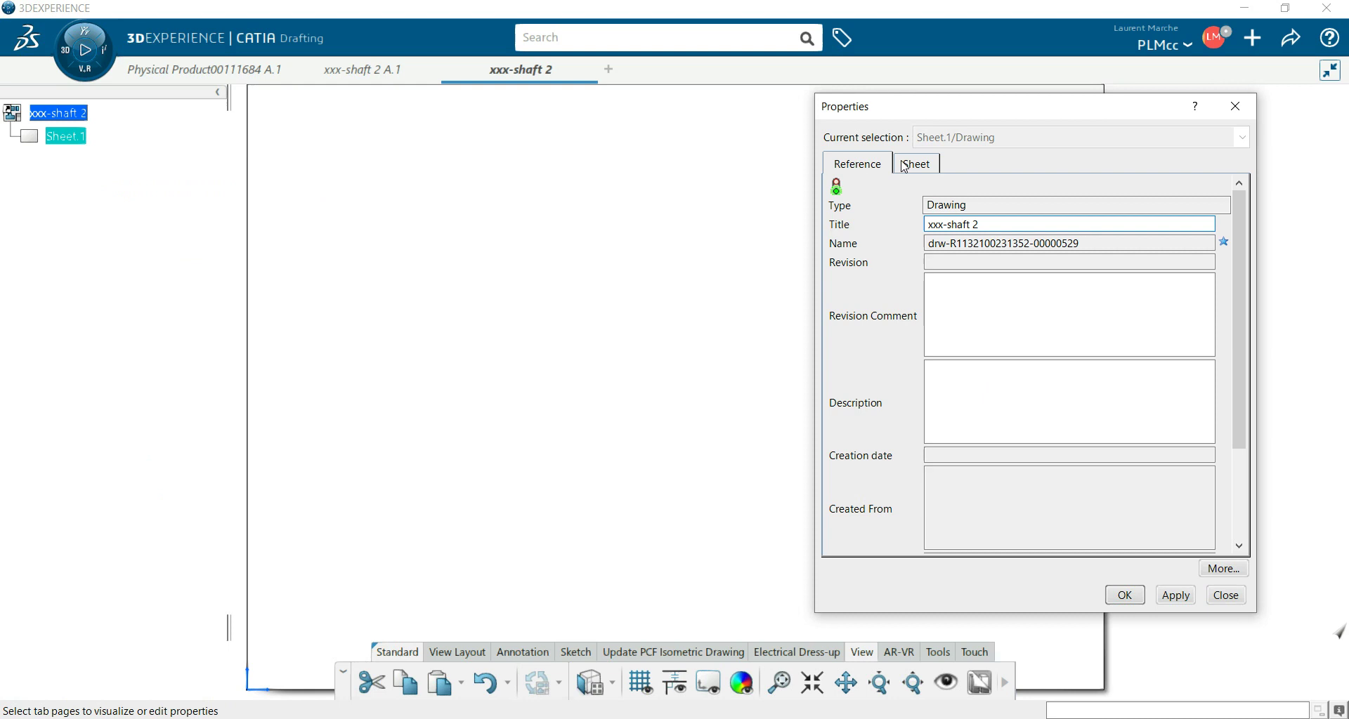
left_click(923, 165)
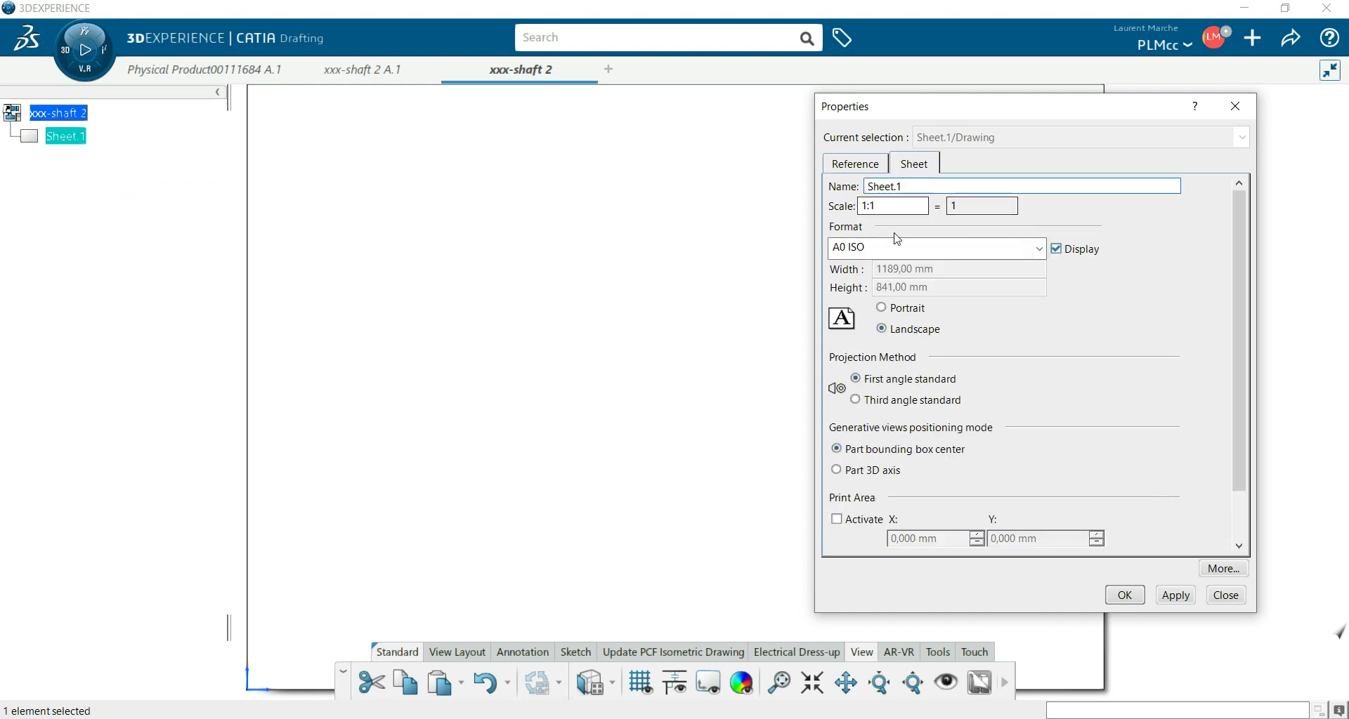
left_click(1039, 248)
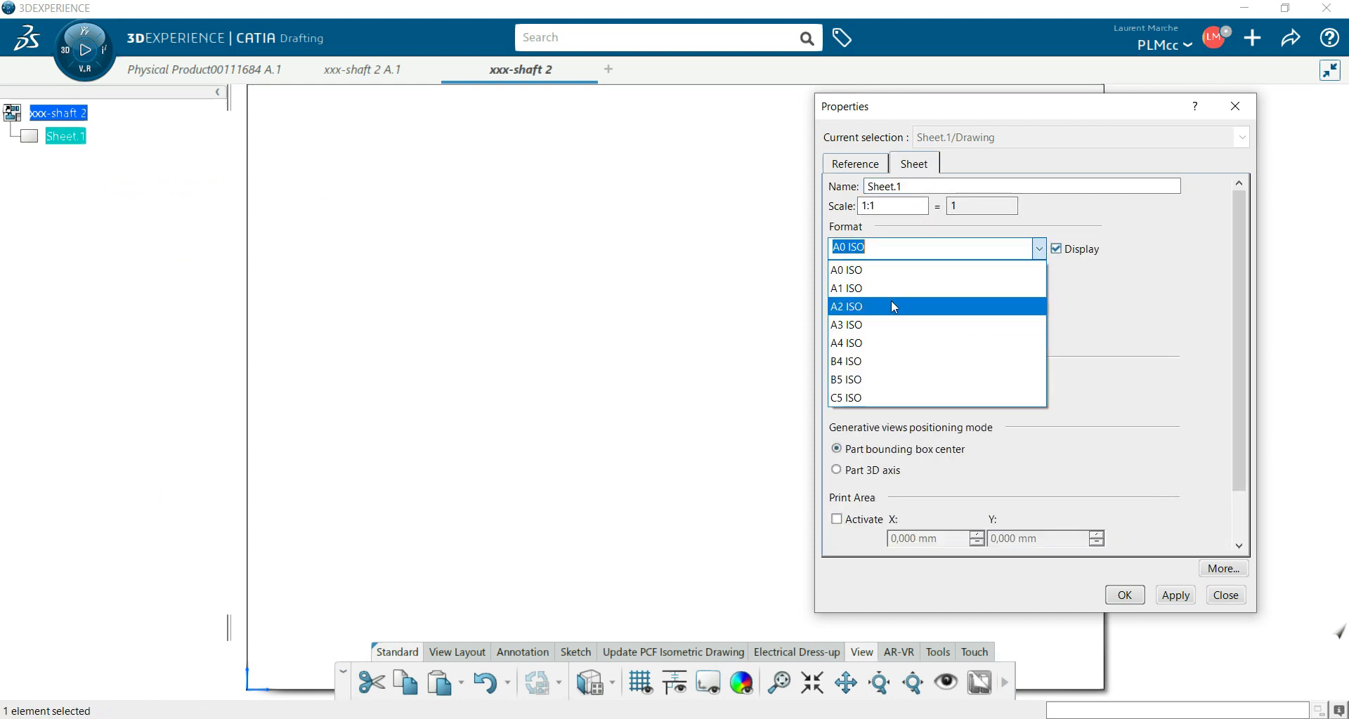
left_click(881, 343)
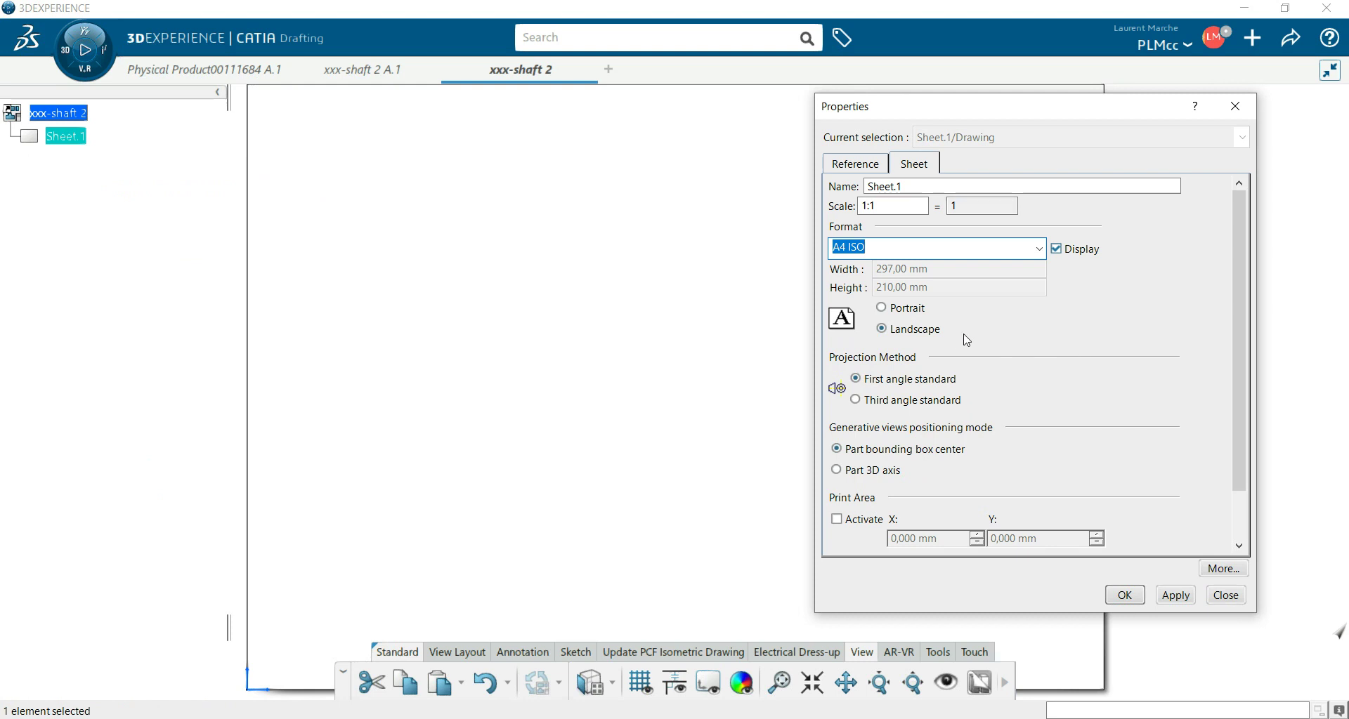
left_click(911, 309)
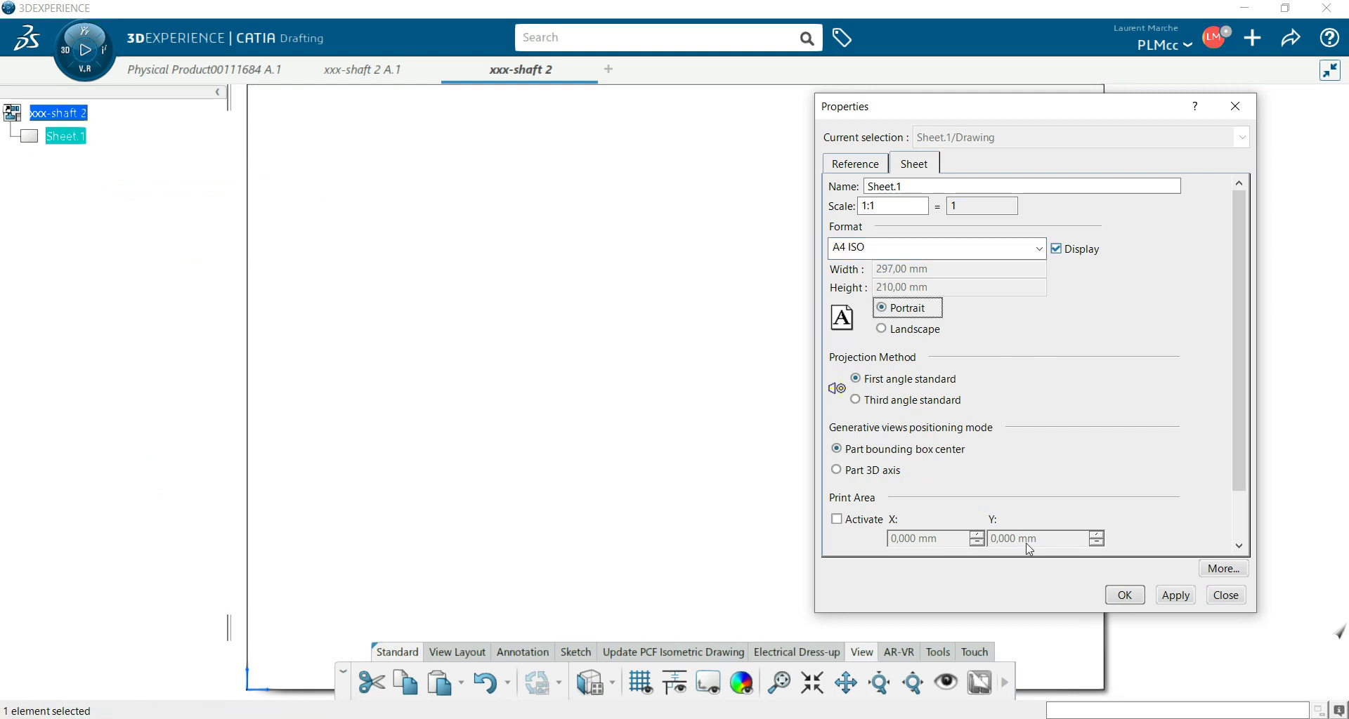
left_click(1174, 596)
left_click(1124, 595)
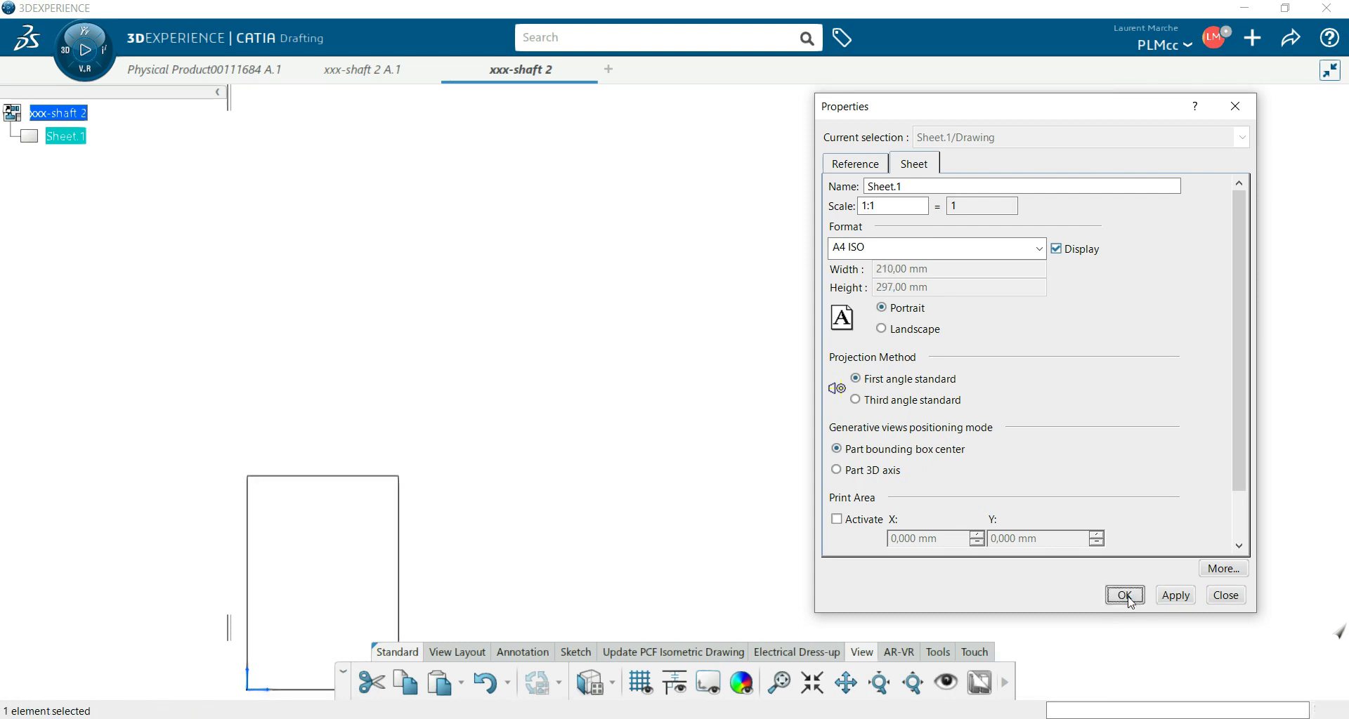
middle_click_drag(544, 506, 829, 280)
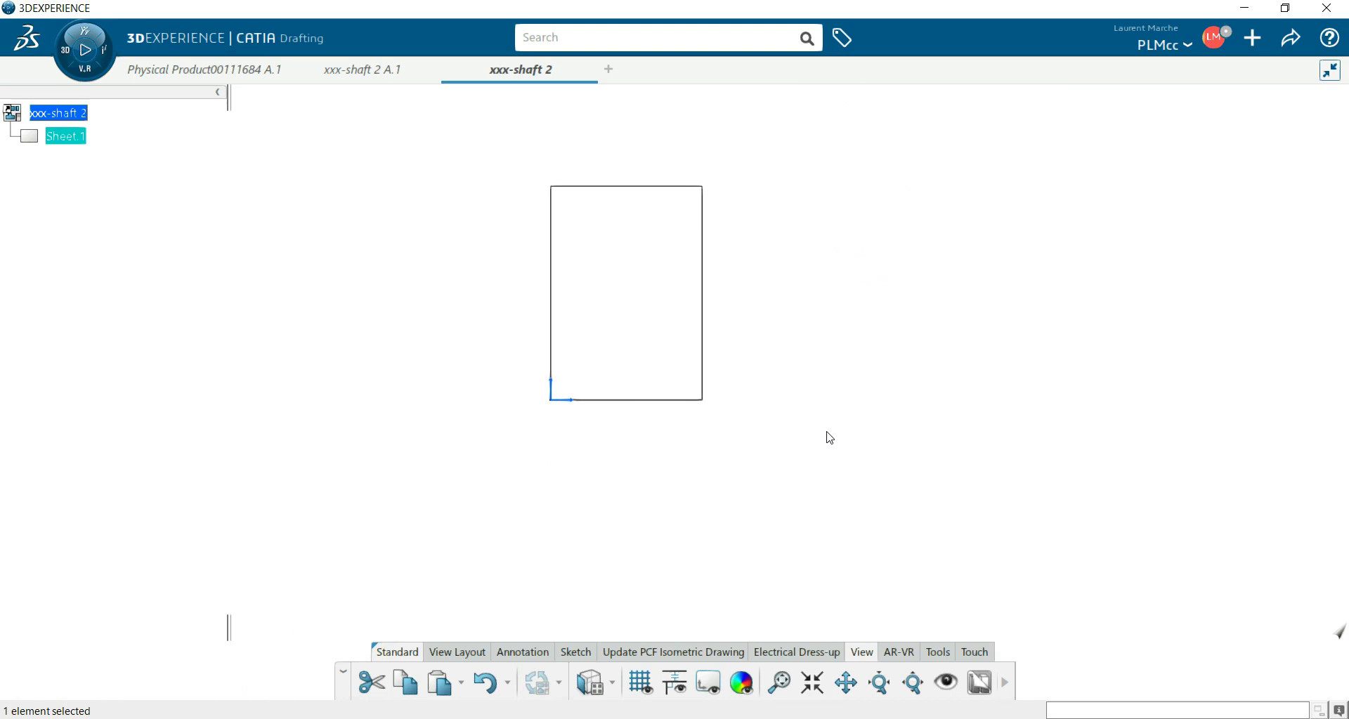
Step: Expand the command bar to two rows with icons and text, showing the View Layout commands
mouse_move(829, 438)
middle_mouse_down()
mouse_move(813, 440)
mouse_move(854, 491)
middle_mouse_up()
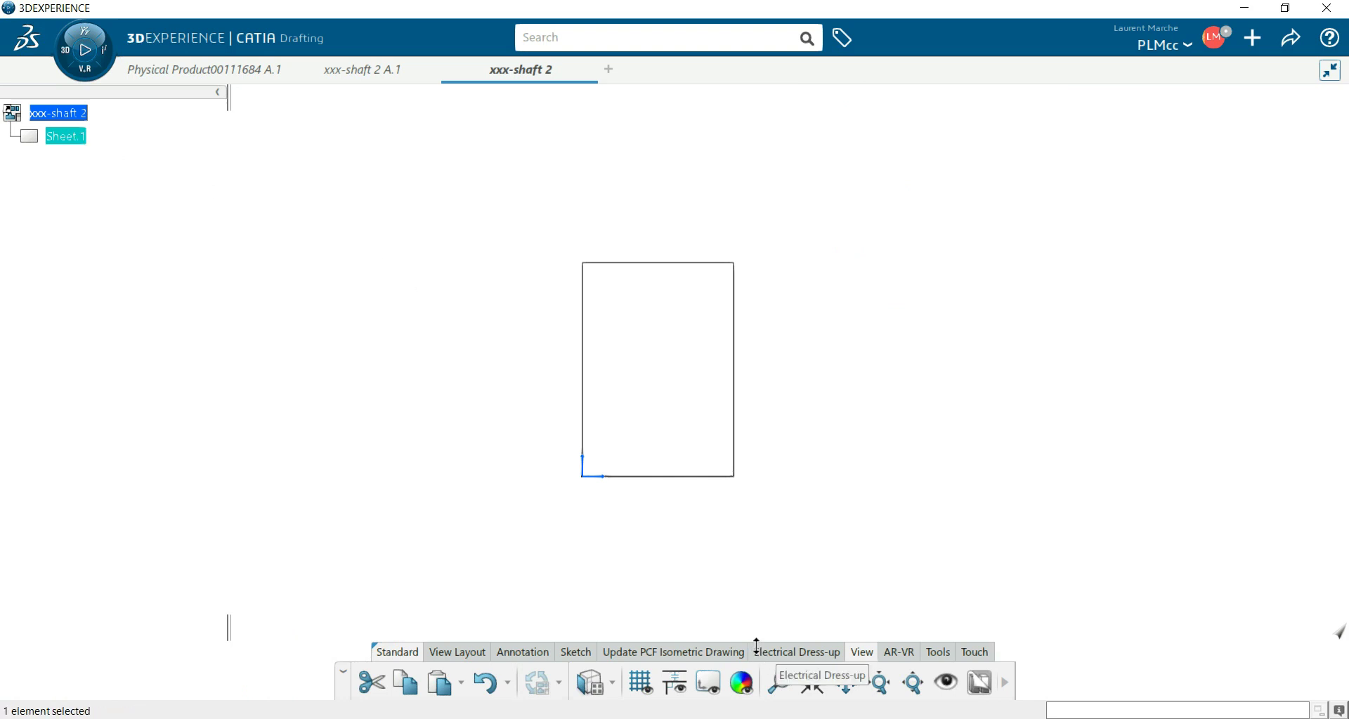
left_click_drag(757, 640, 759, 600)
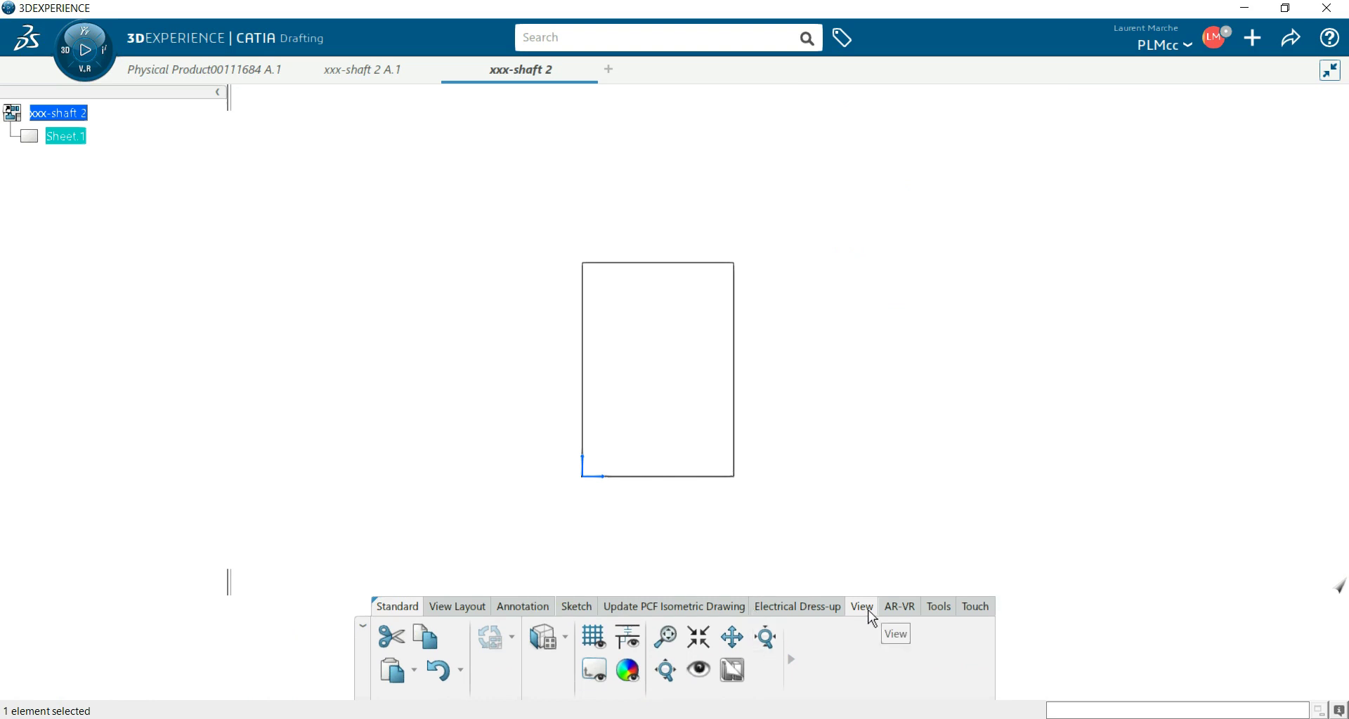
right_click(824, 643)
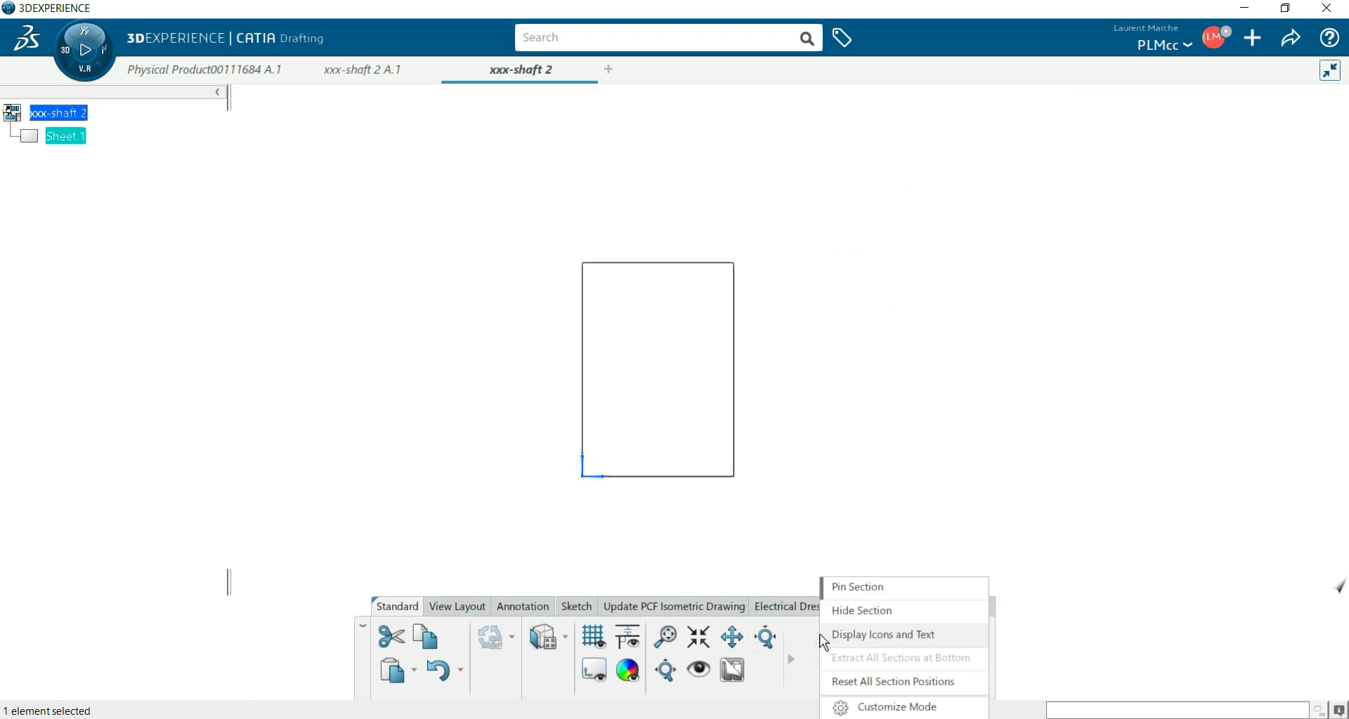
left_click(871, 635)
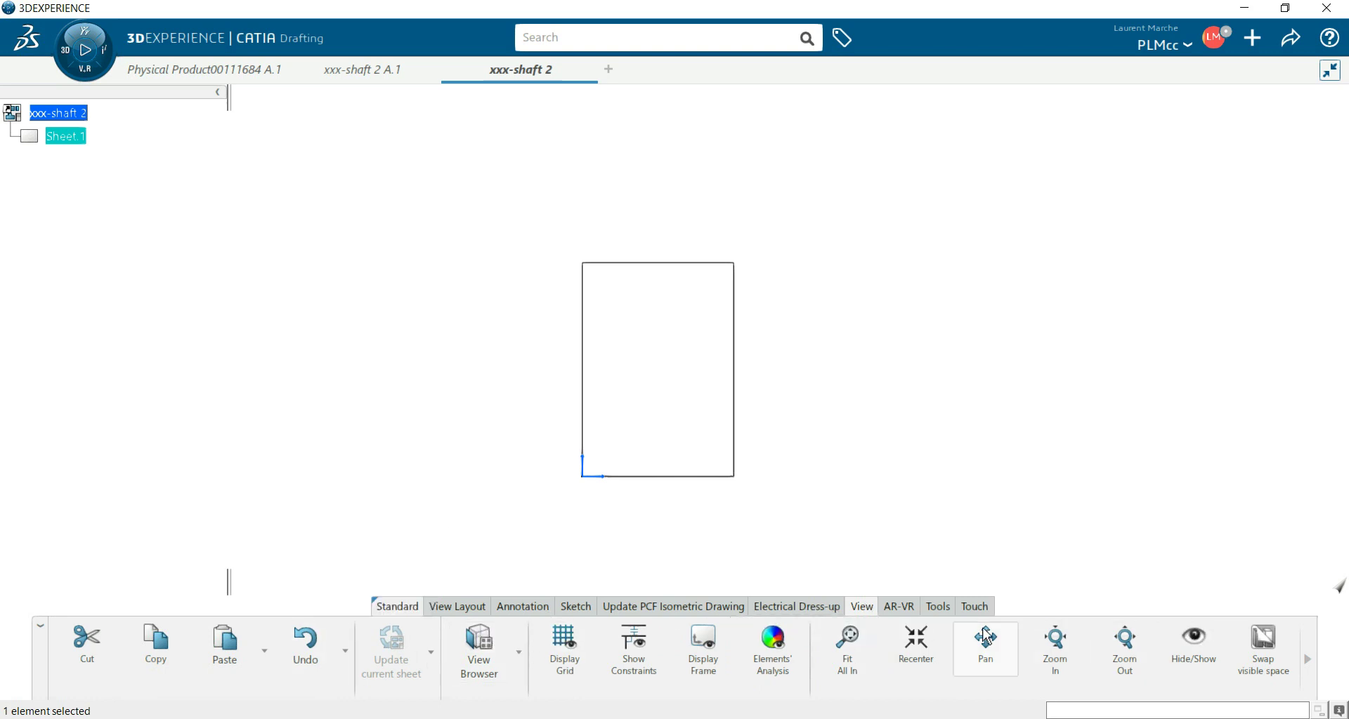
left_click(469, 608)
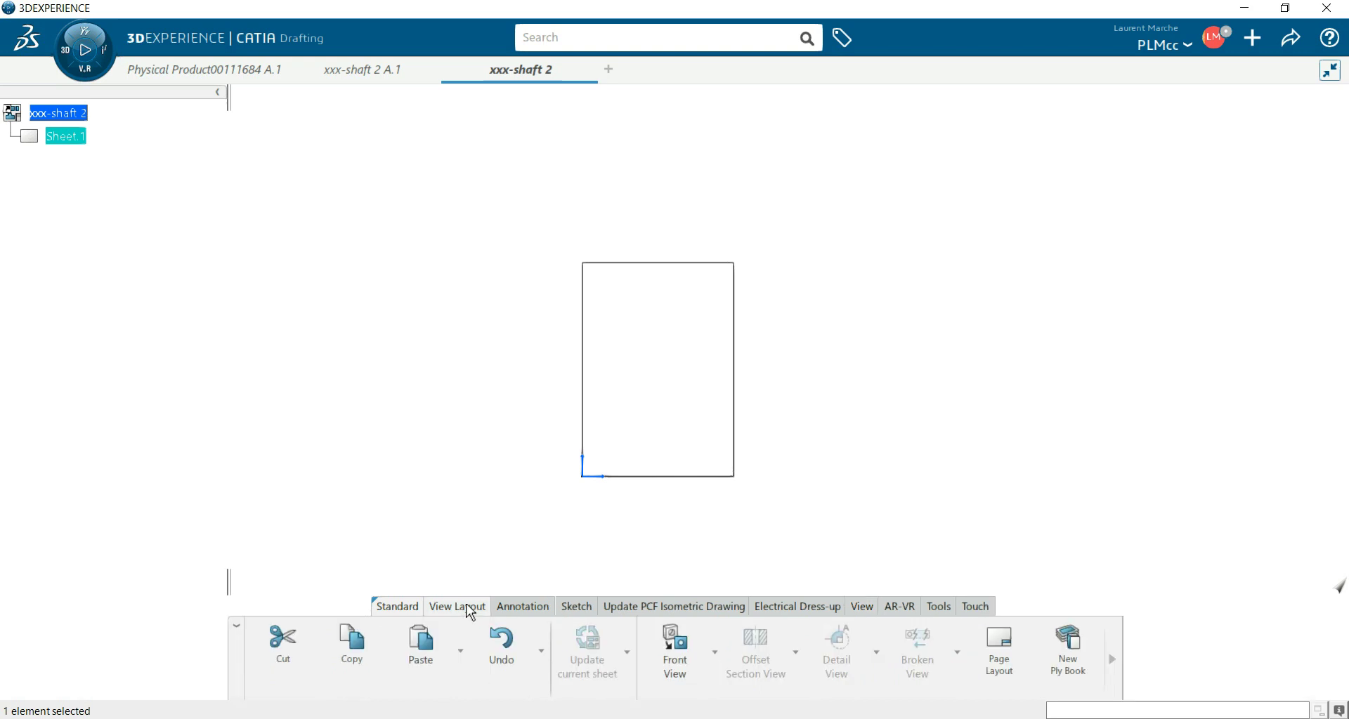
Step: In Page Layout, set the page to A4 ISO in portrait orientation
left_click(1003, 660)
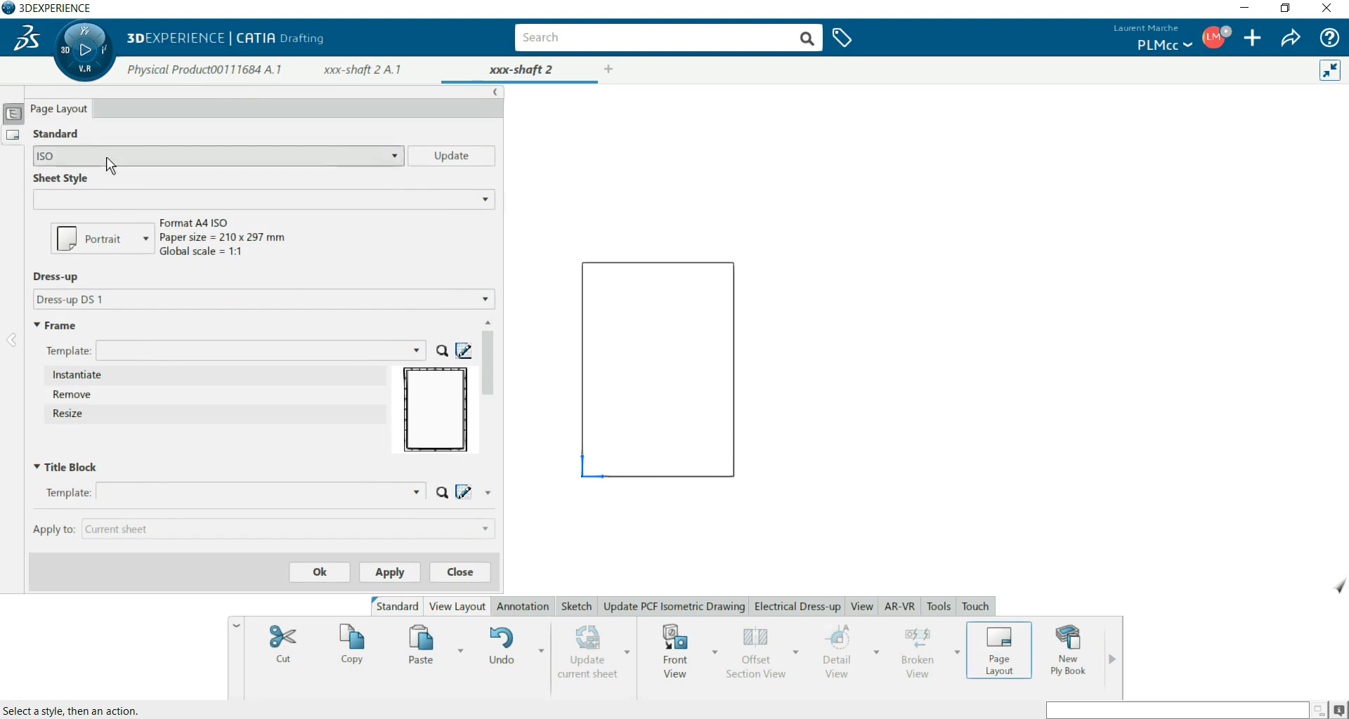
left_click(95, 200)
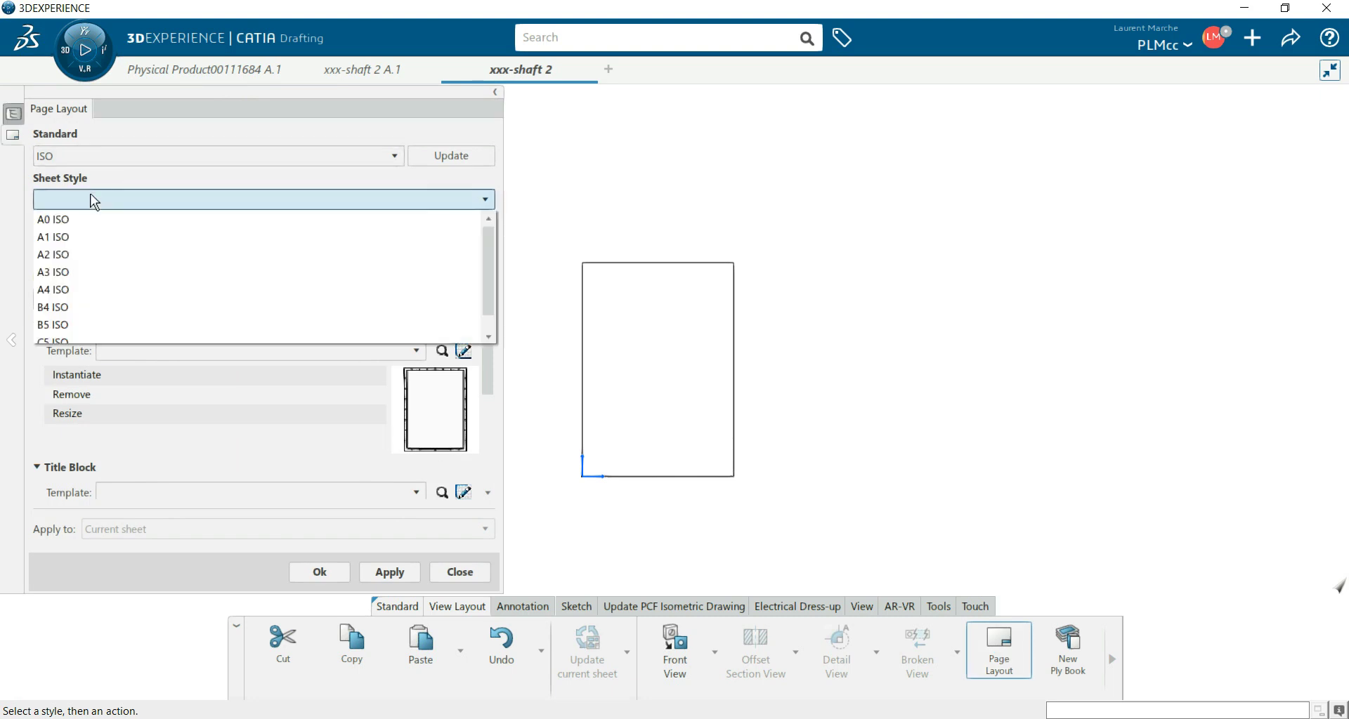
left_click(57, 289)
left_click(121, 242)
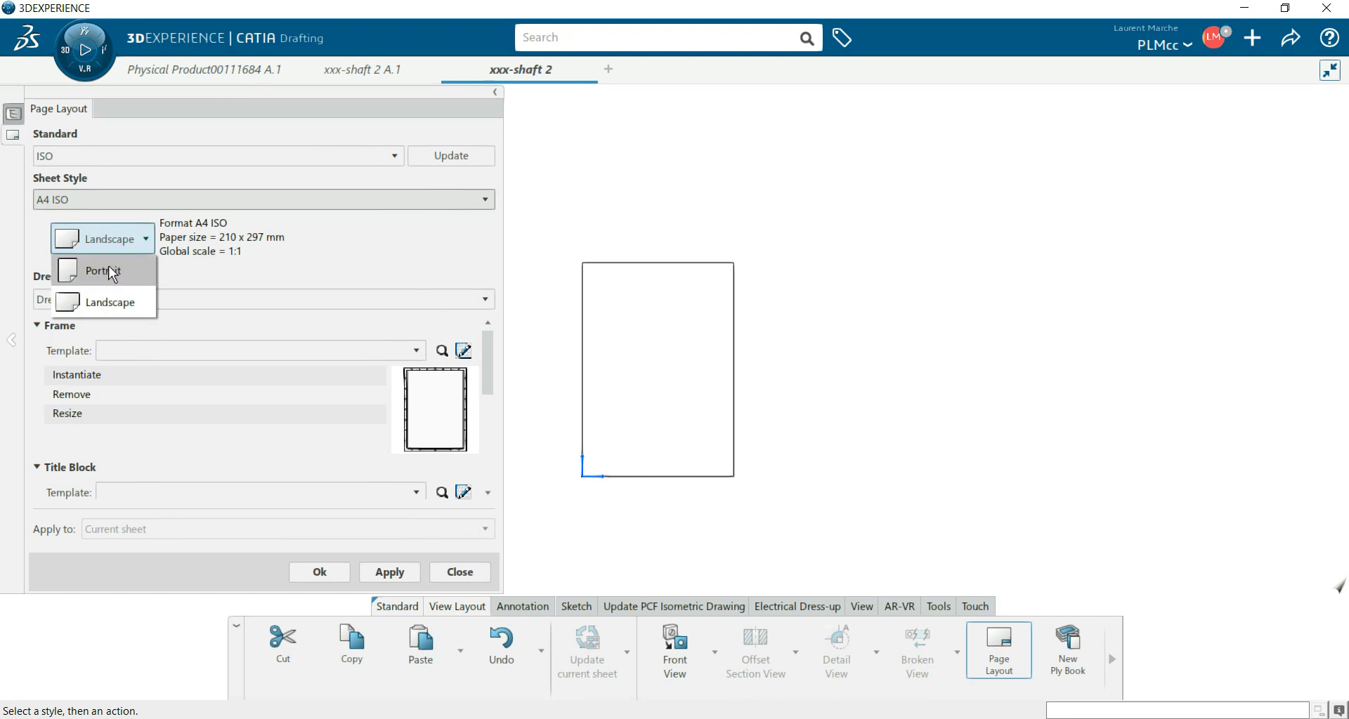
left_click(108, 270)
Step: Choose Dress-up DS 1 as the sheet's dress-up template
left_click(127, 304)
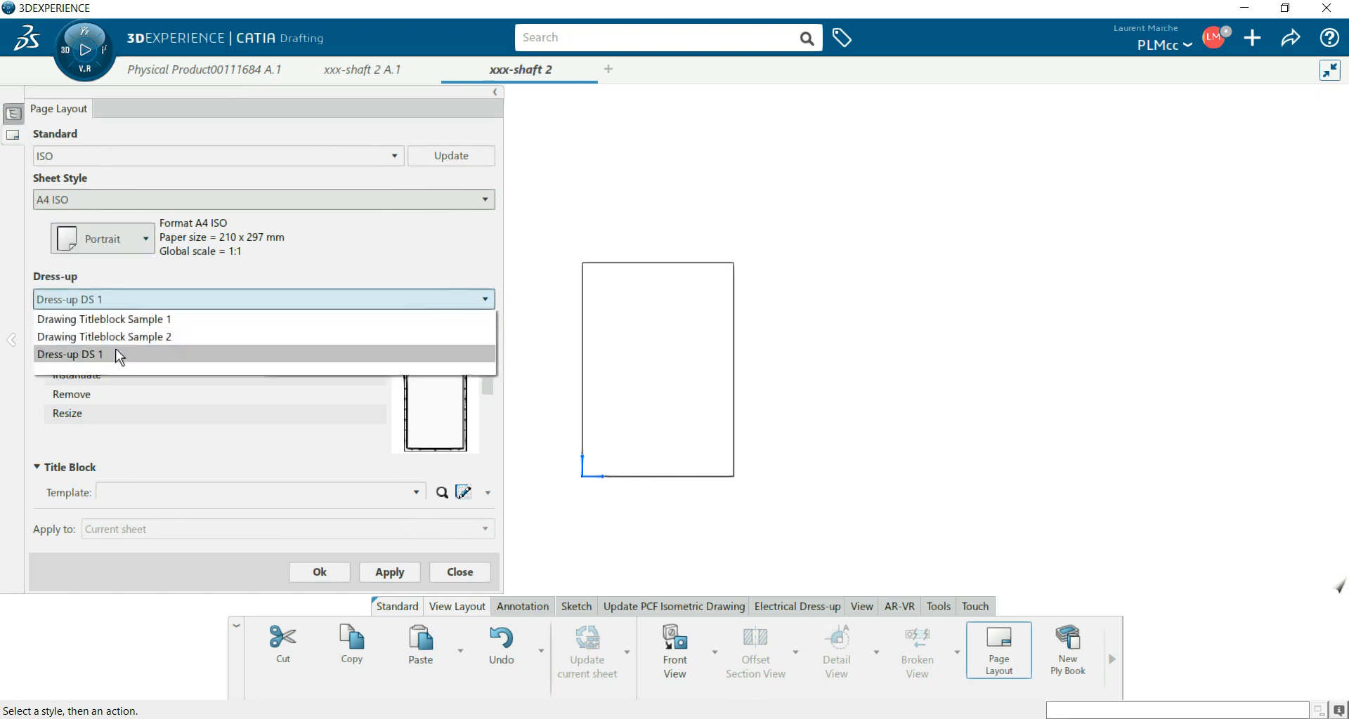
left_click(132, 322)
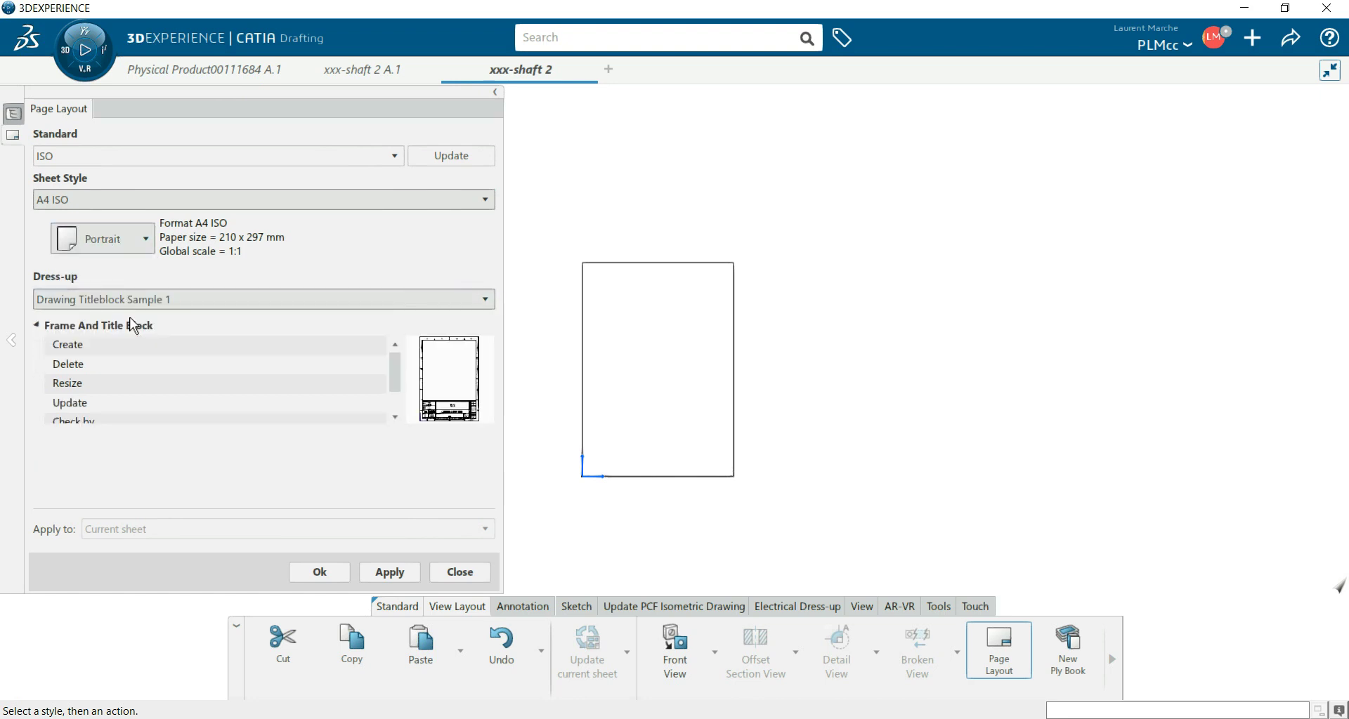
left_click(169, 300)
left_click(152, 338)
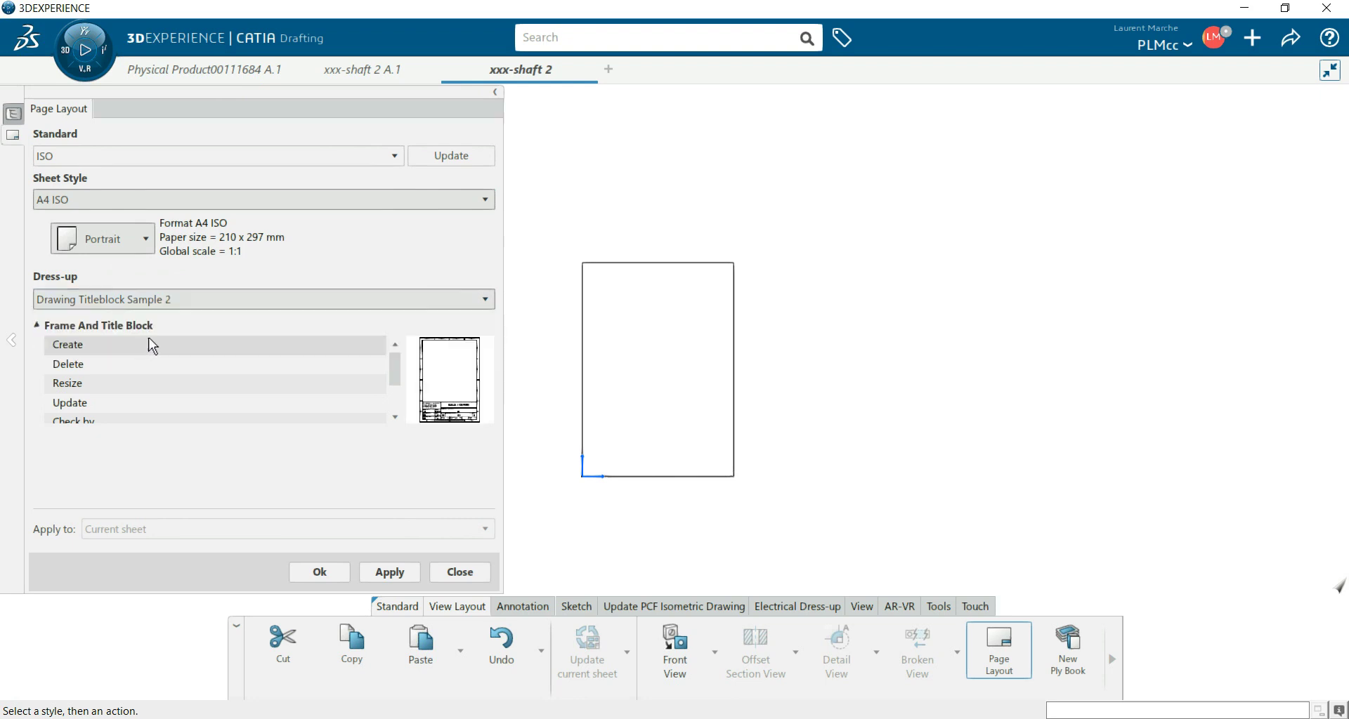
left_click(171, 302)
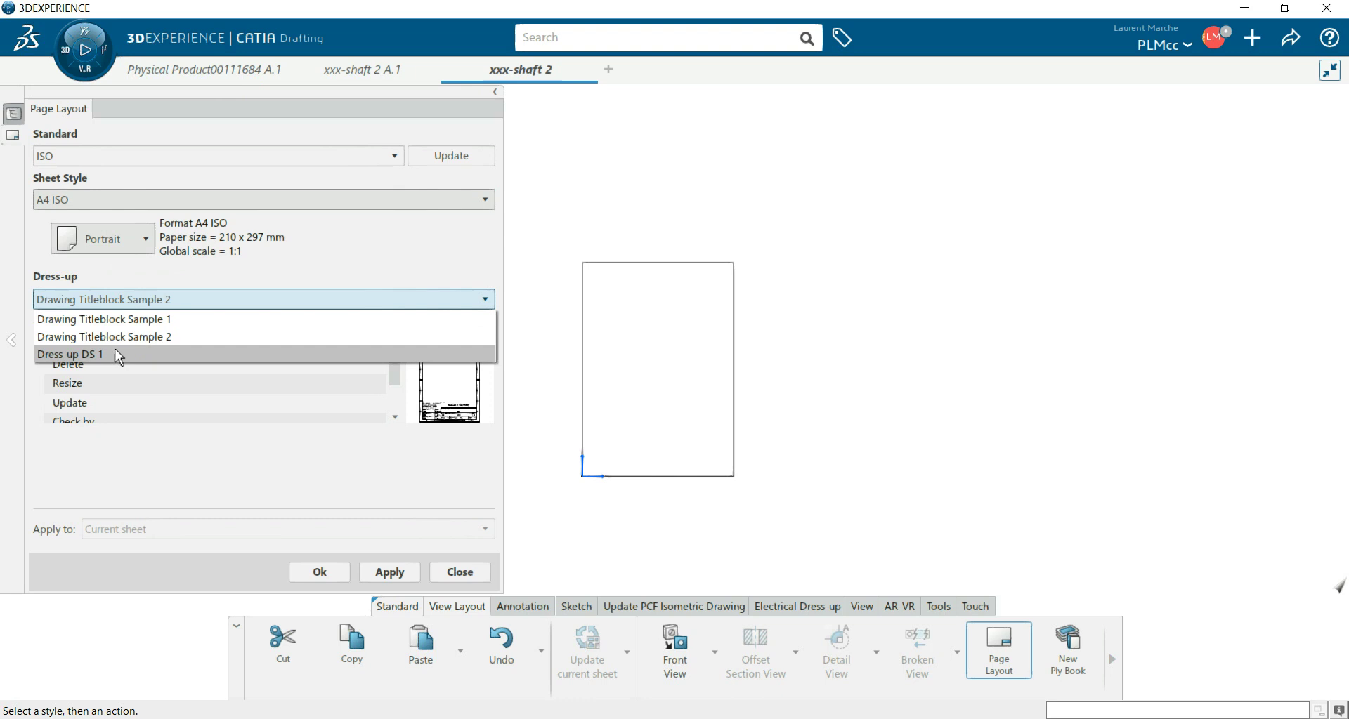
left_click(118, 355)
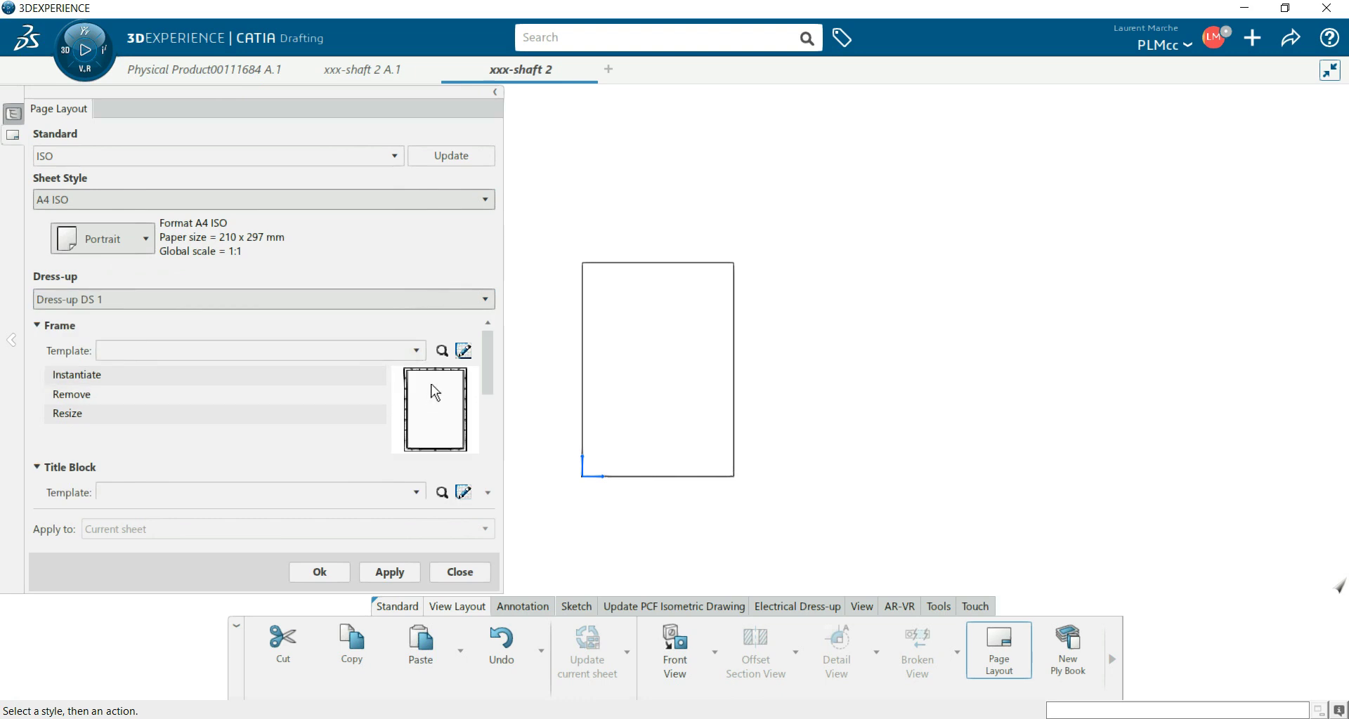
Step: Instantiate the default Dress-up DS 1 frame and title block, then zoom in on the sheet
mouse_move(494, 369)
left_mouse_down()
mouse_move(494, 404)
mouse_move(492, 373)
left_mouse_up()
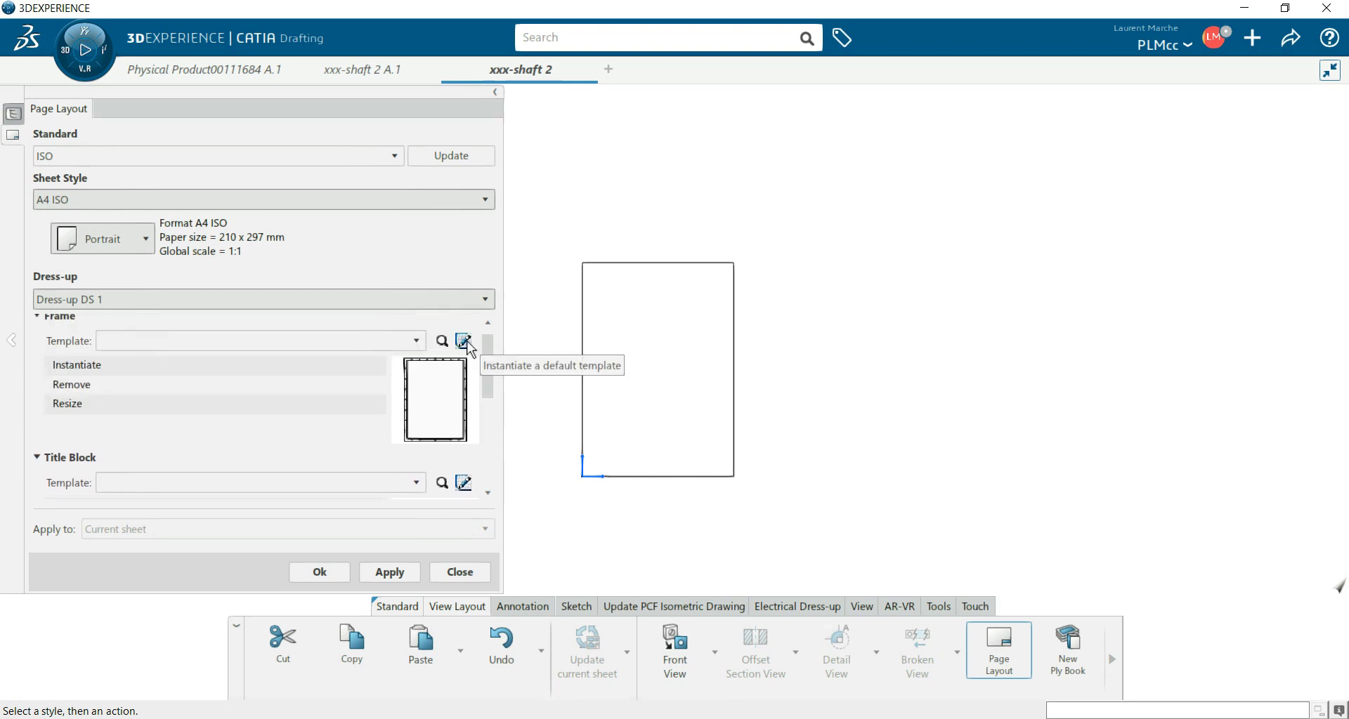
left_click(464, 342)
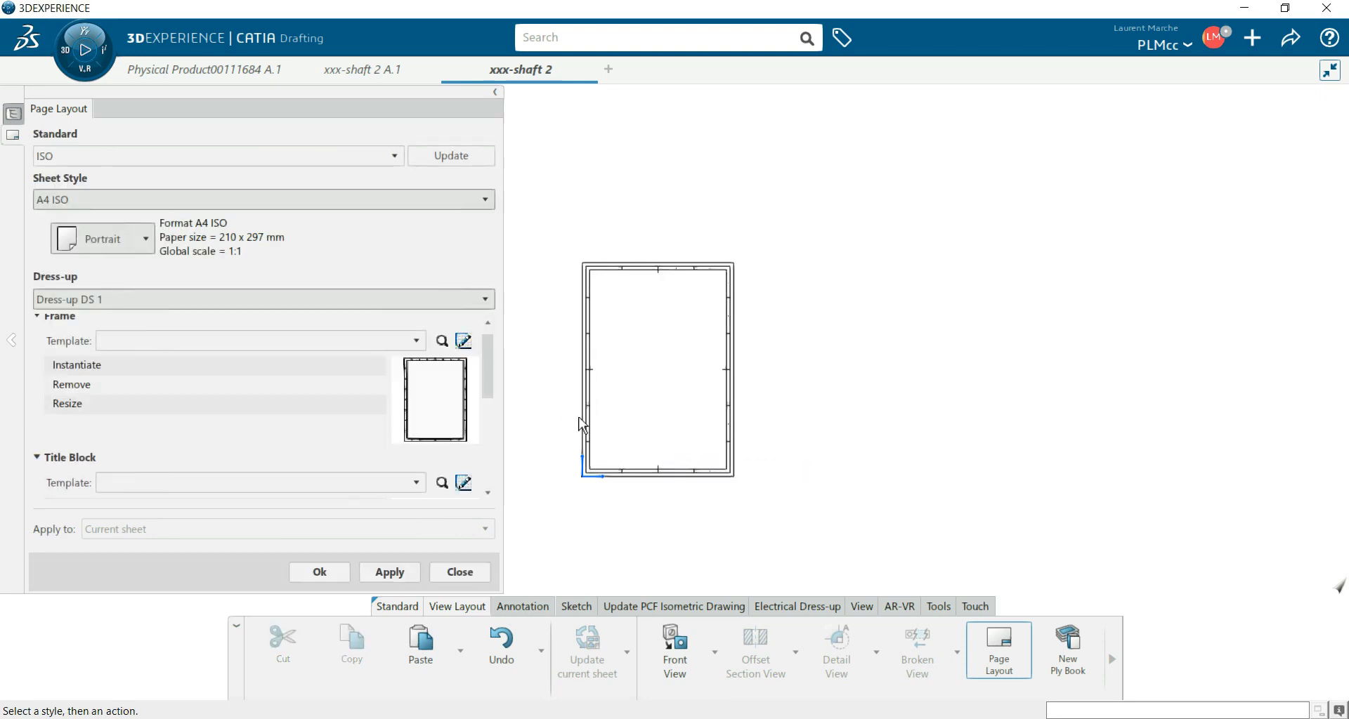
left_click_drag(490, 370, 486, 430)
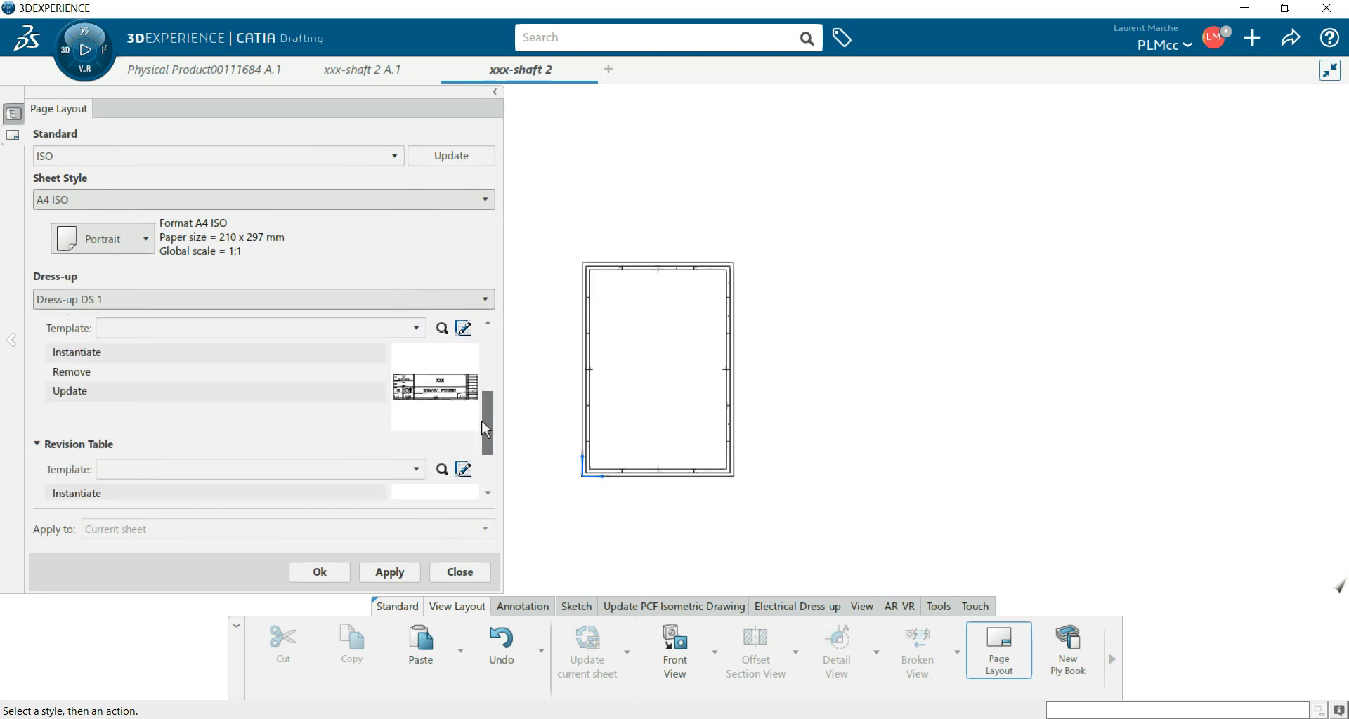
left_click(464, 329)
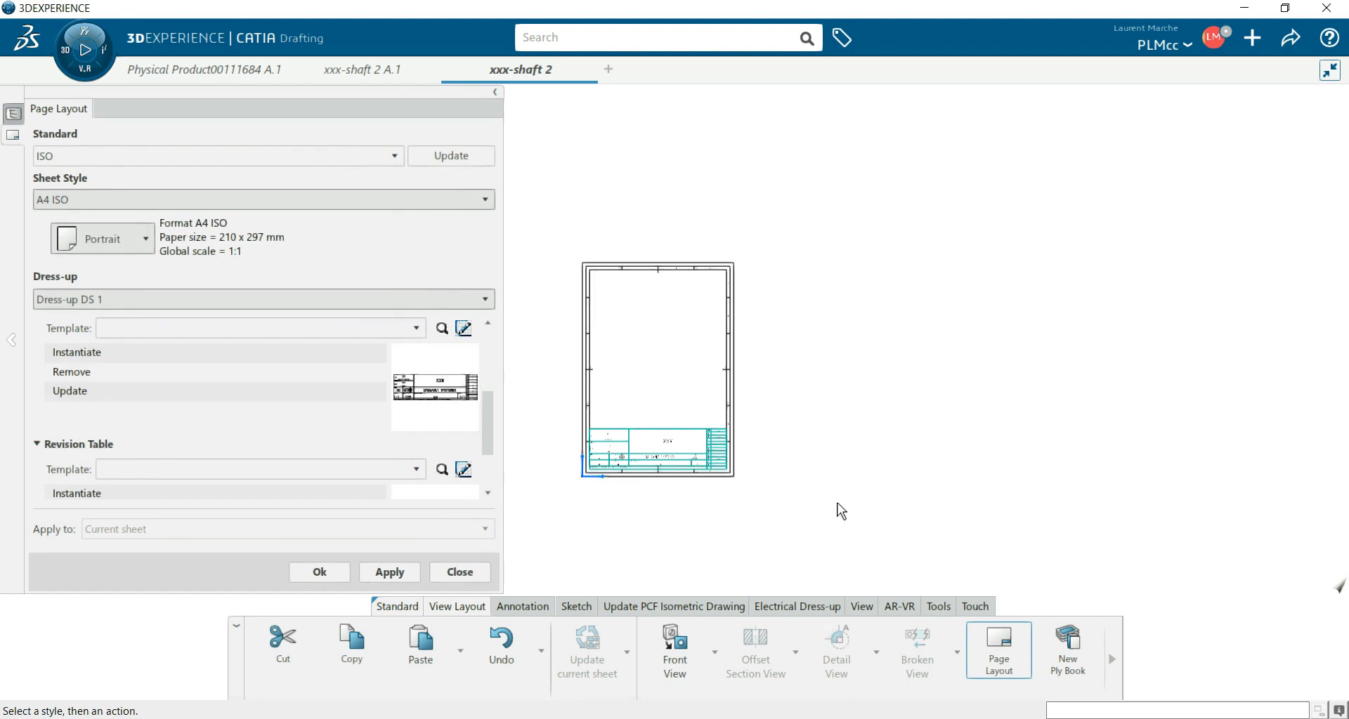
left_click(399, 573)
left_click(323, 571)
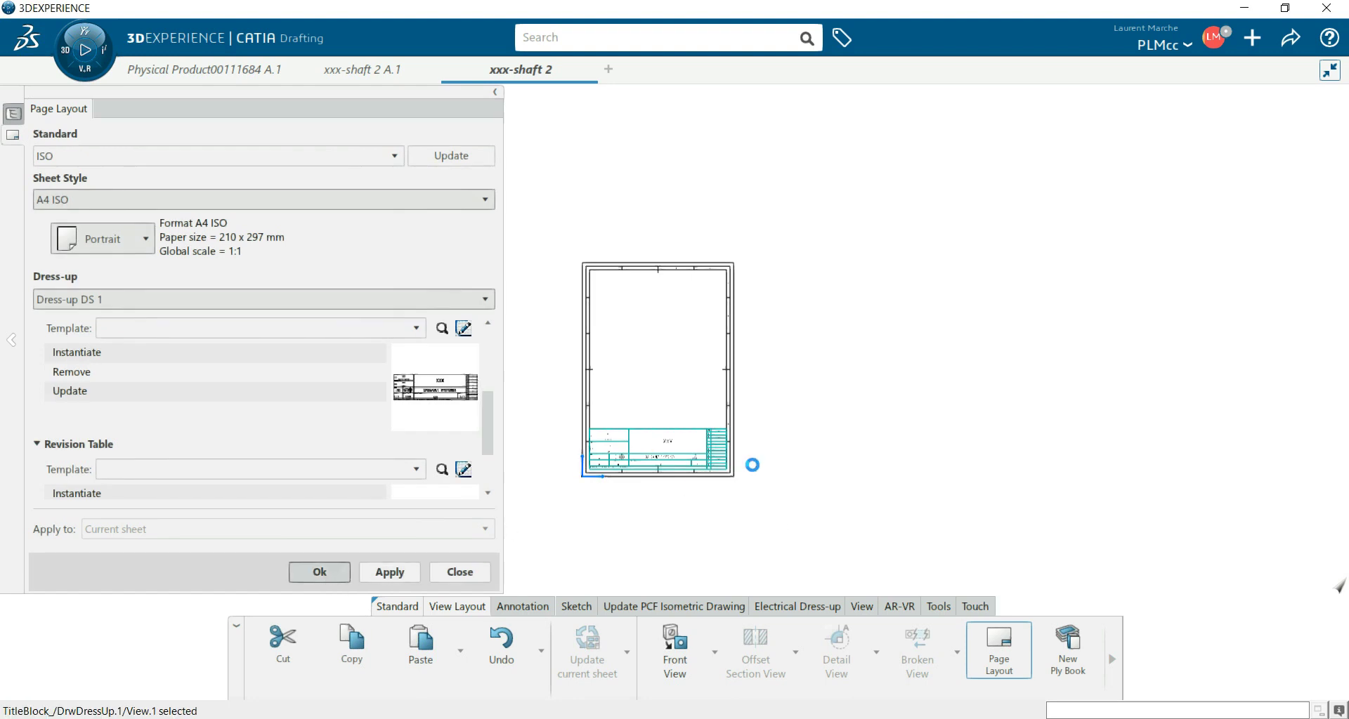
middle_click(784, 473)
mouse_move(785, 473)
middle_mouse_down()
mouse_move(798, 415)
mouse_move(894, 355)
mouse_move(909, 298)
middle_mouse_up()
scroll(908, 320, "down", 2)
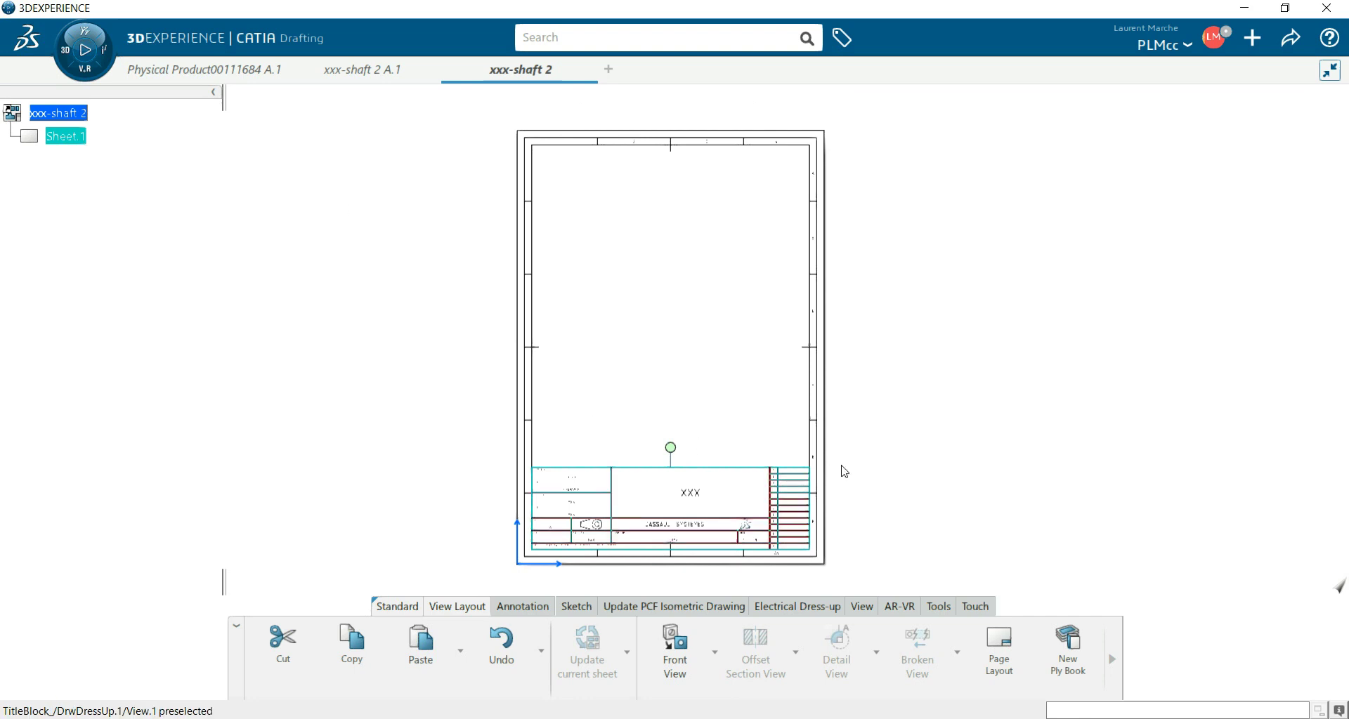
left_click(956, 497)
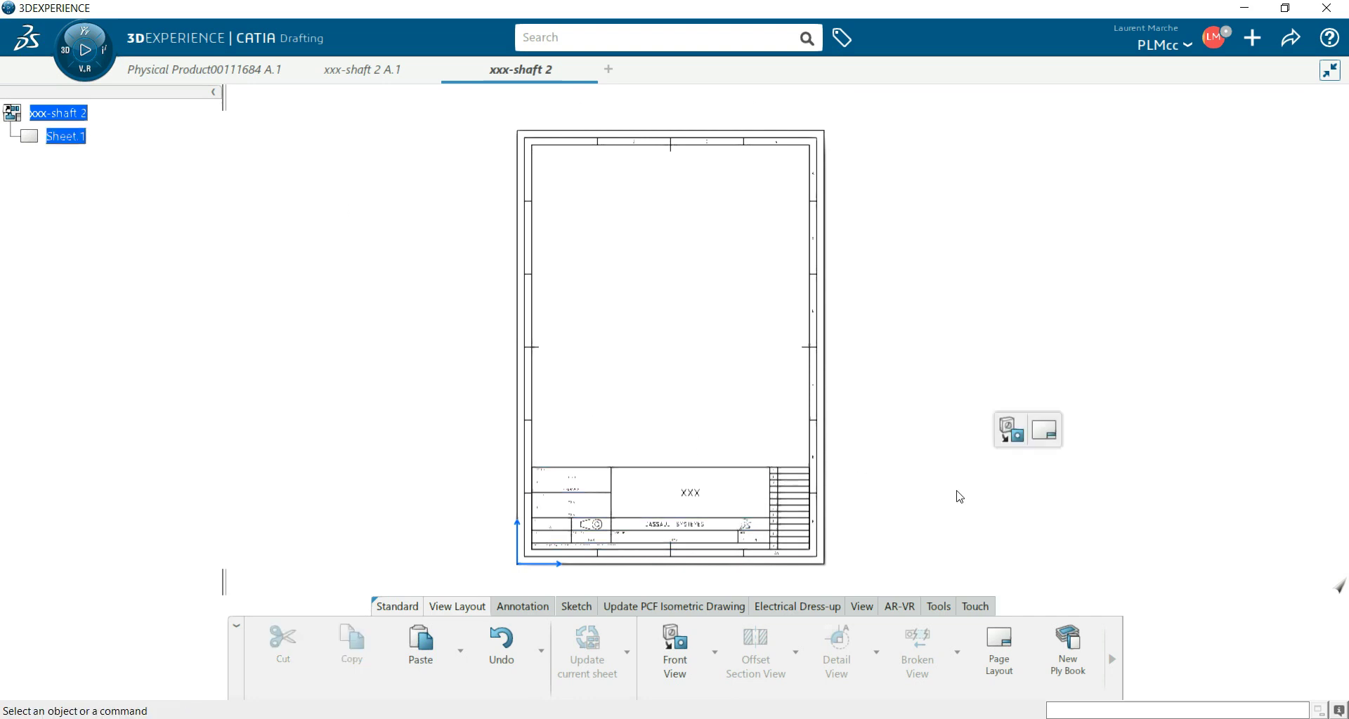
Step: Create a Front View referenced to the shaft's YZ plane and place it on Sheet.1
left_click(716, 657)
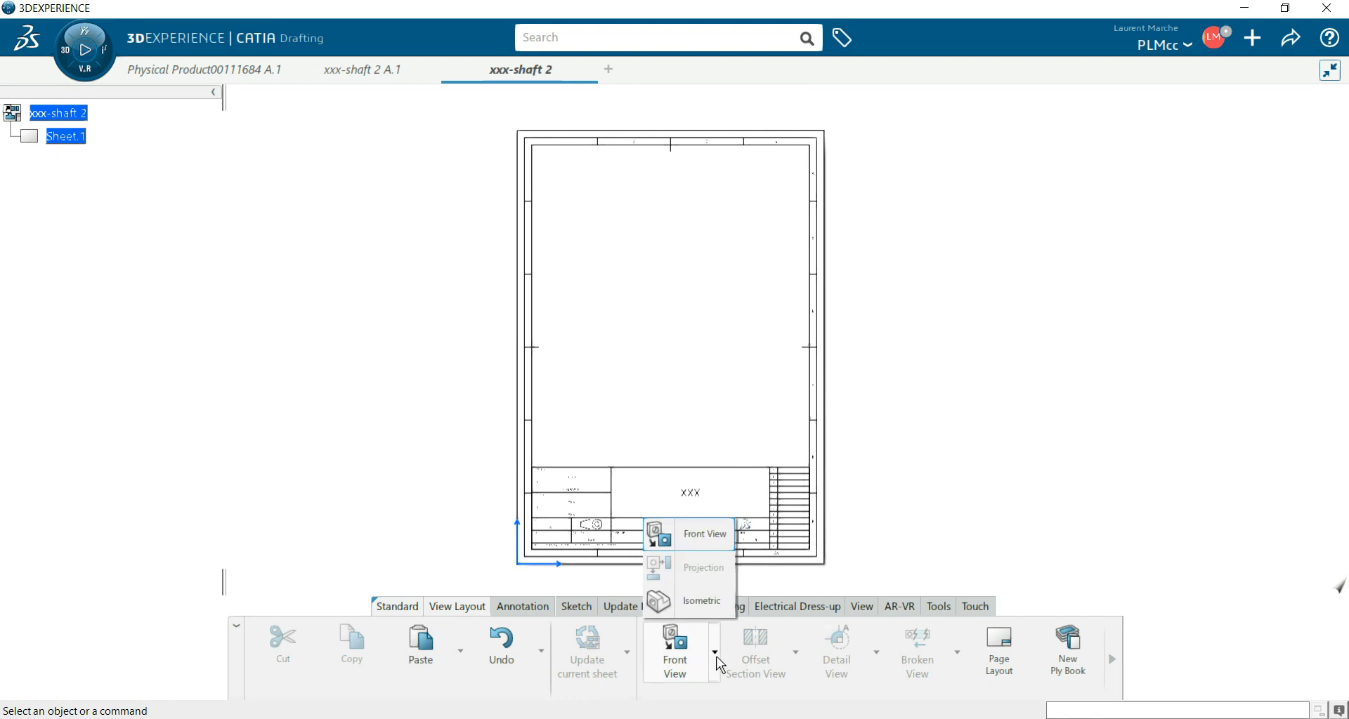
left_click(666, 545)
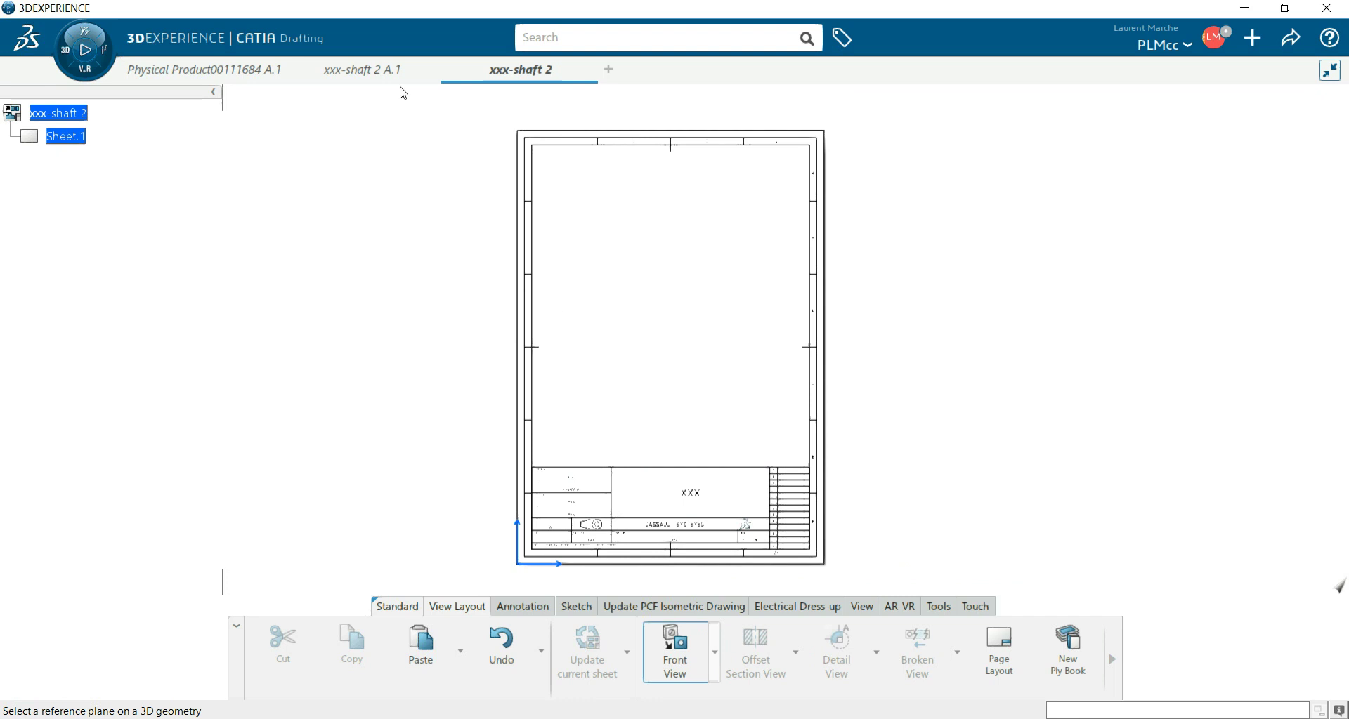
left_click(375, 69)
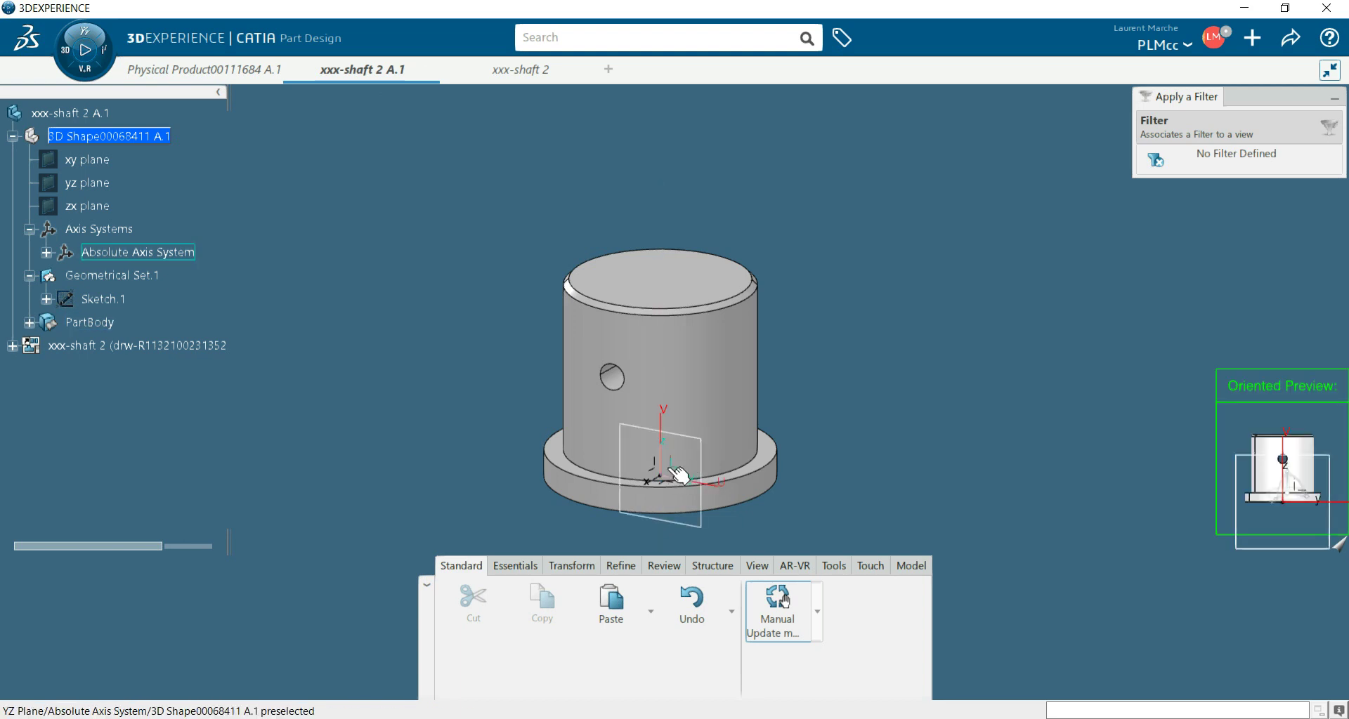
left_click(678, 474)
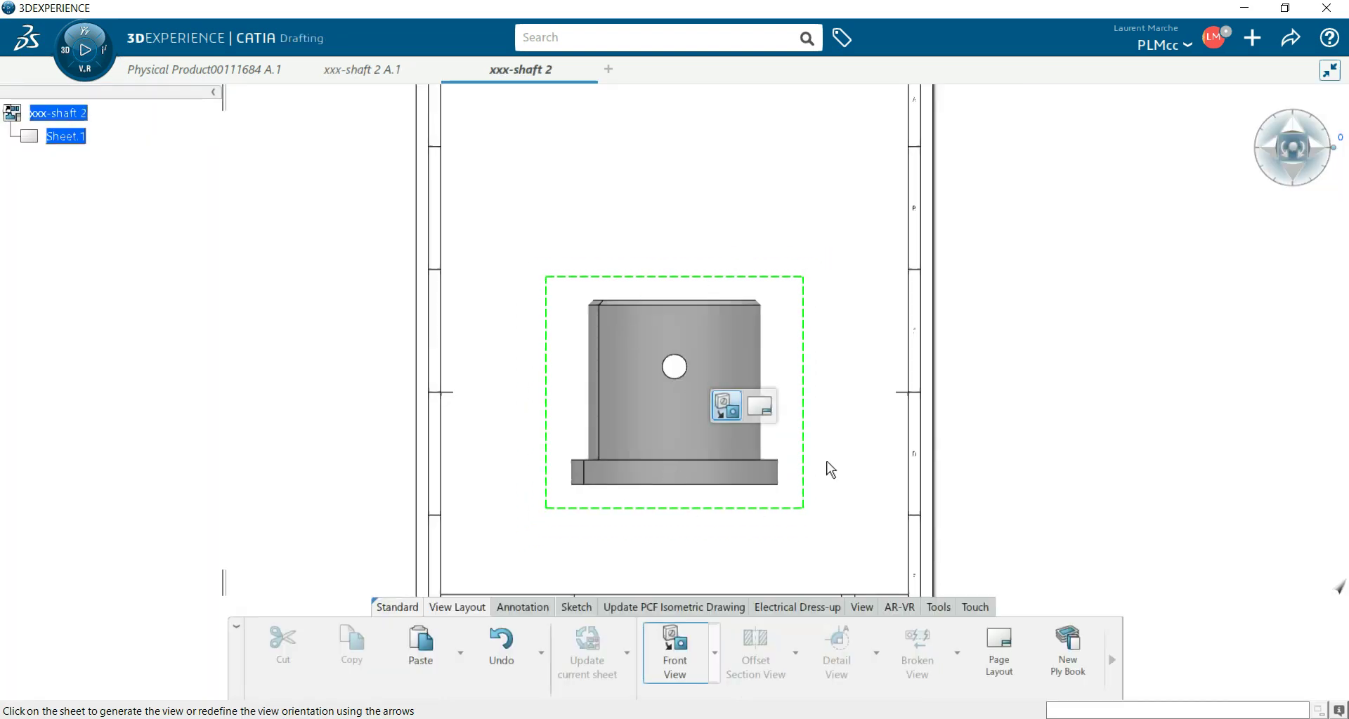
left_click(1070, 429)
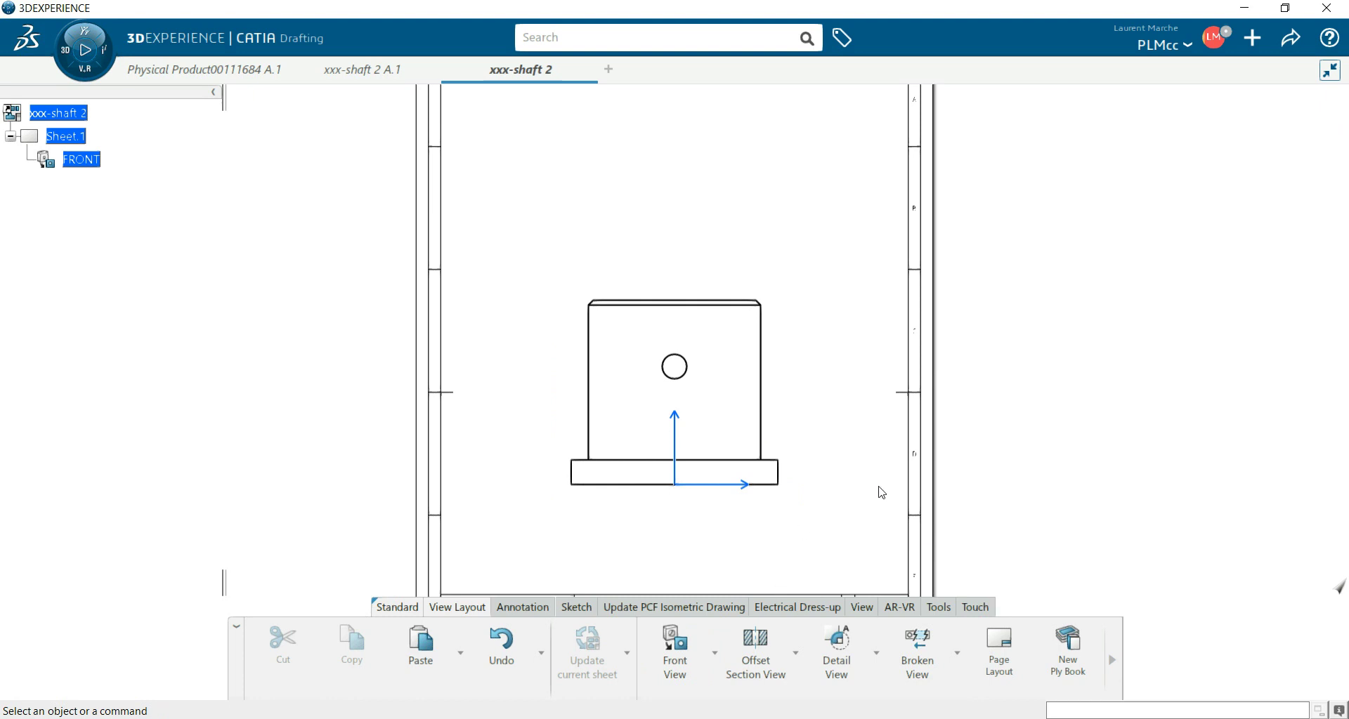
Step: Create an Isometric view from the shaft part and place it right of the front view
mouse_move(1030, 393)
middle_mouse_down()
mouse_move(1012, 475)
mouse_move(1014, 420)
middle_mouse_up()
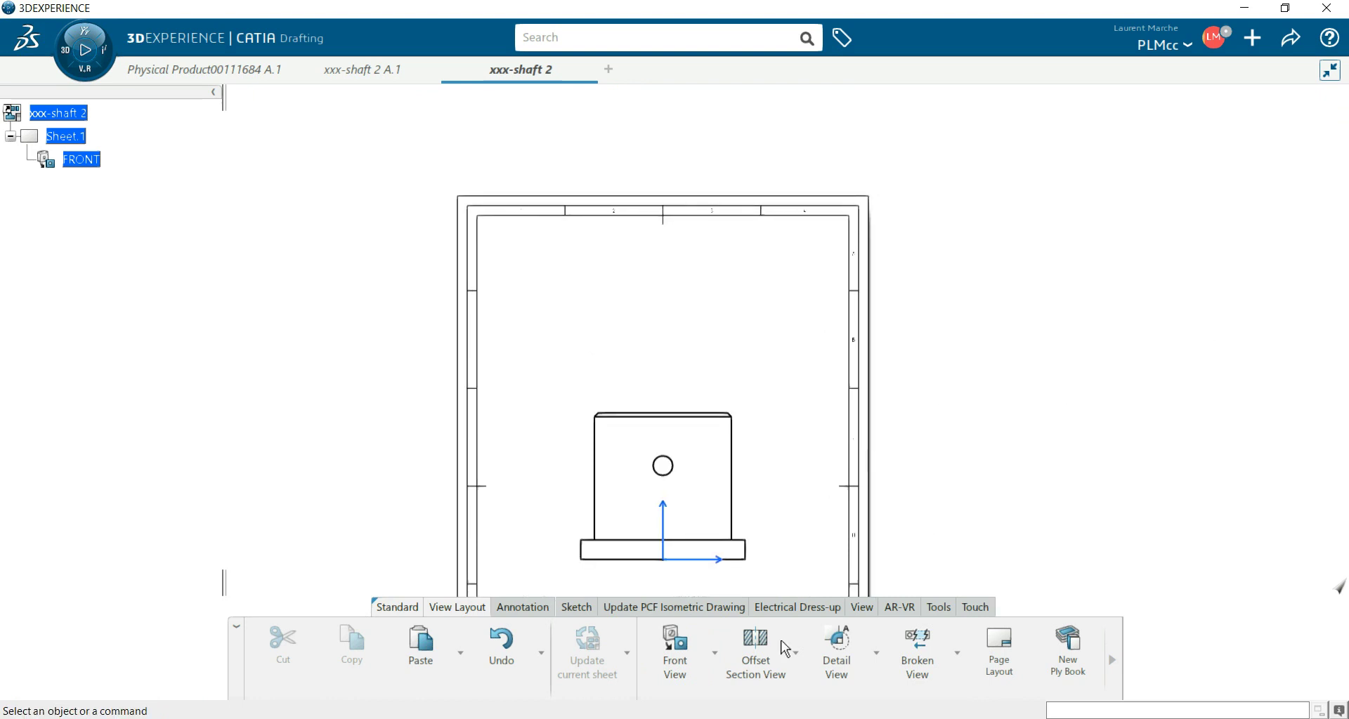
left_click(715, 653)
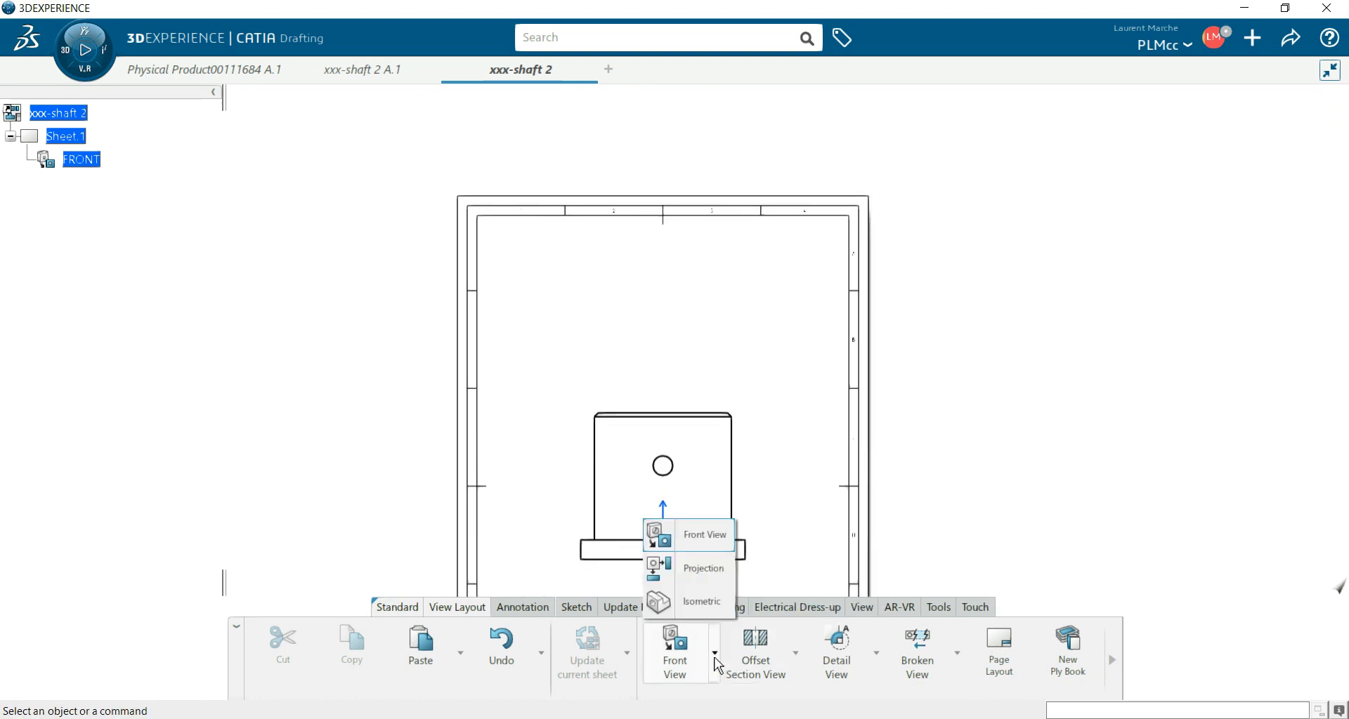
left_click(701, 605)
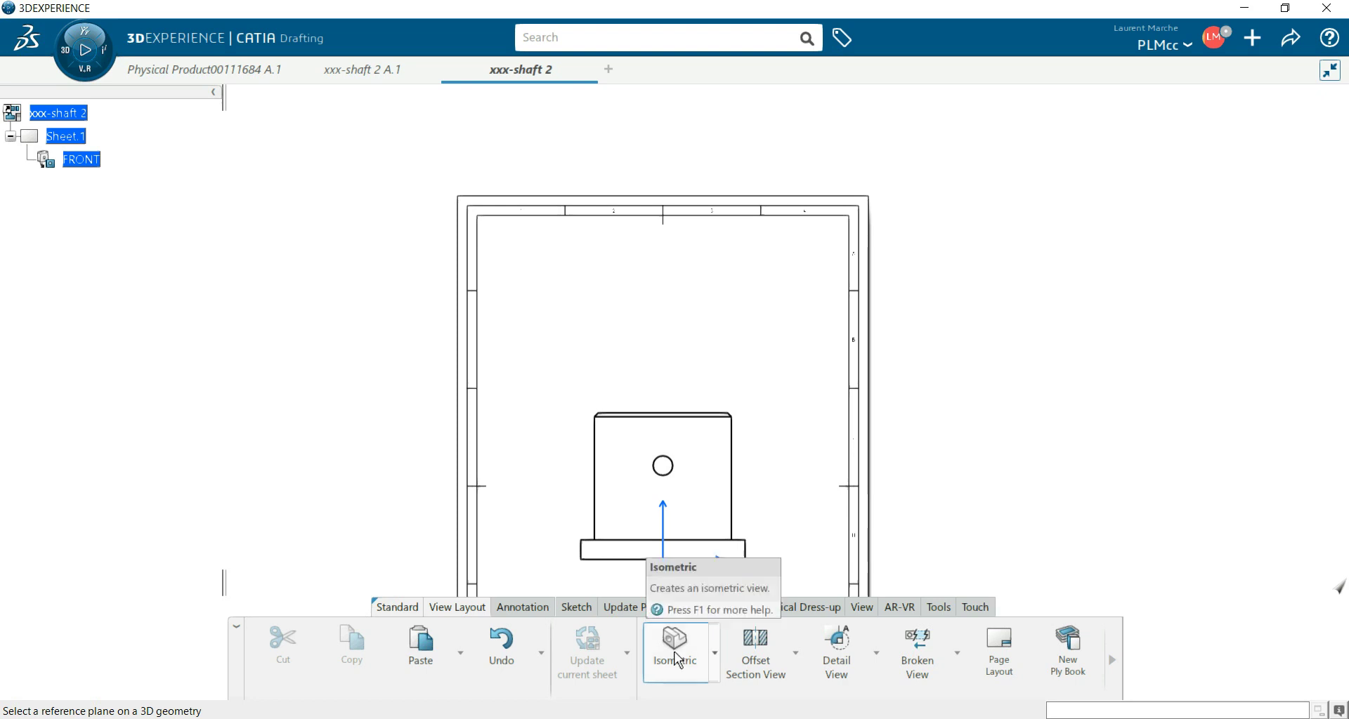
mouse_move(392, 74)
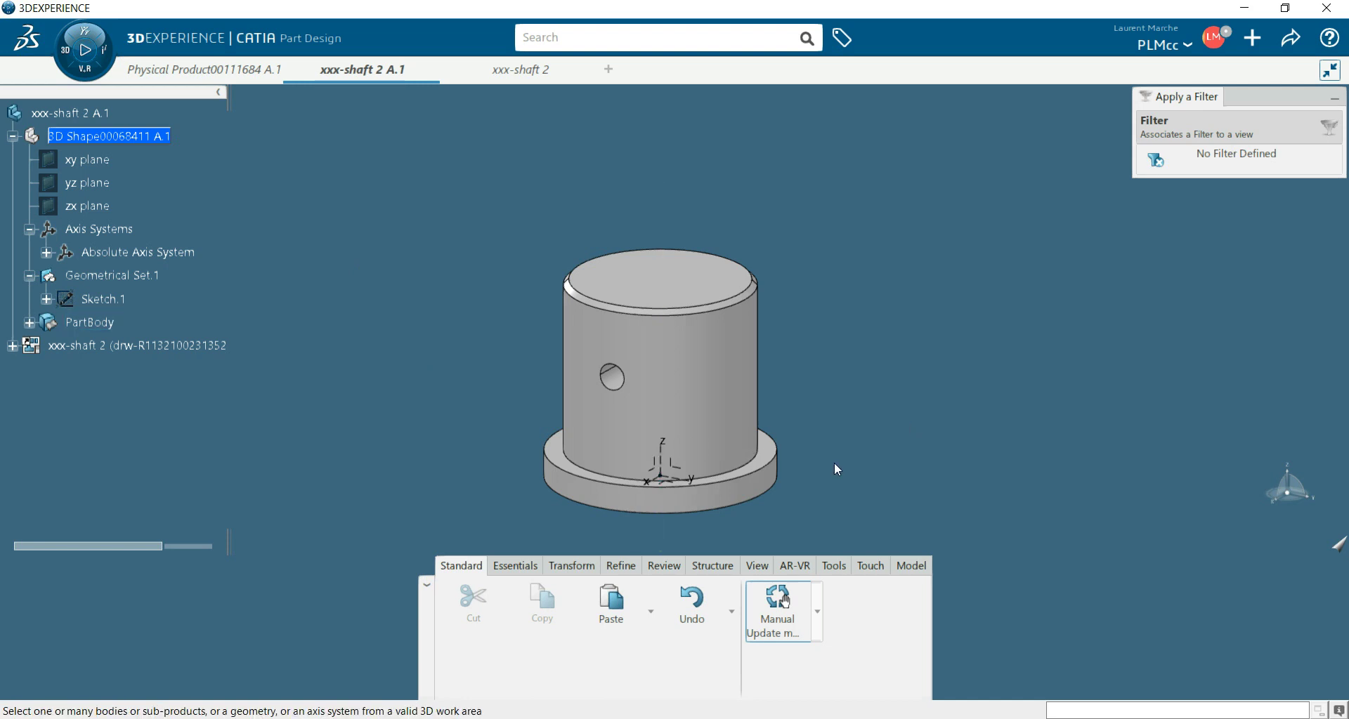
left_click(676, 470)
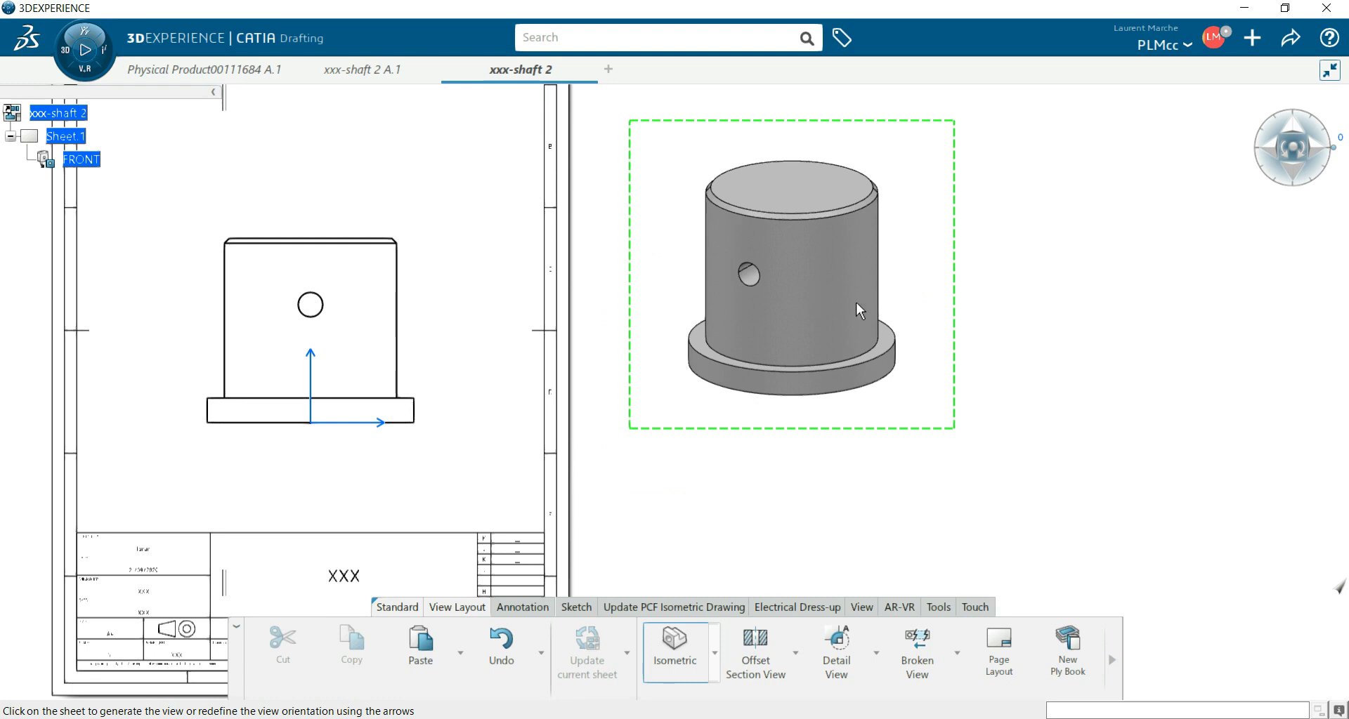
left_click(1018, 398)
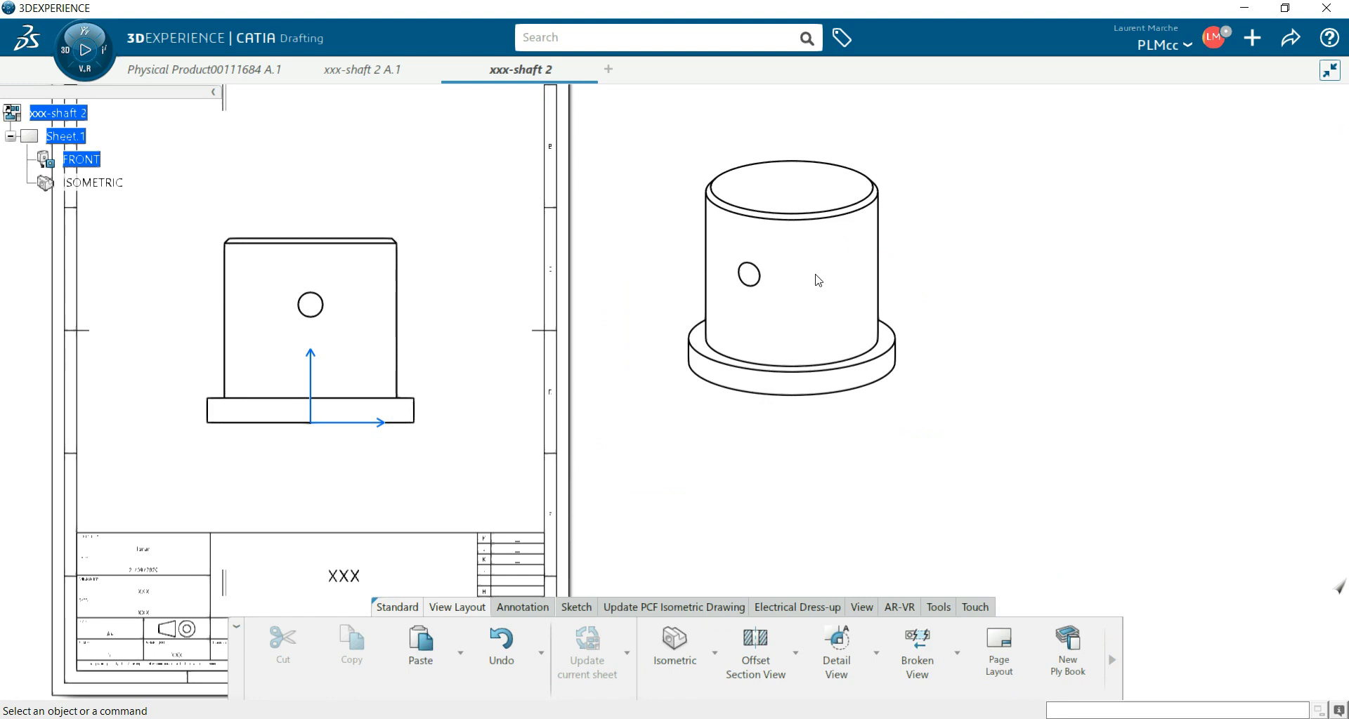
Step: Set the ISOMETRIC view's scale to 1:2 in its properties
left_click(110, 184)
right_click(109, 184)
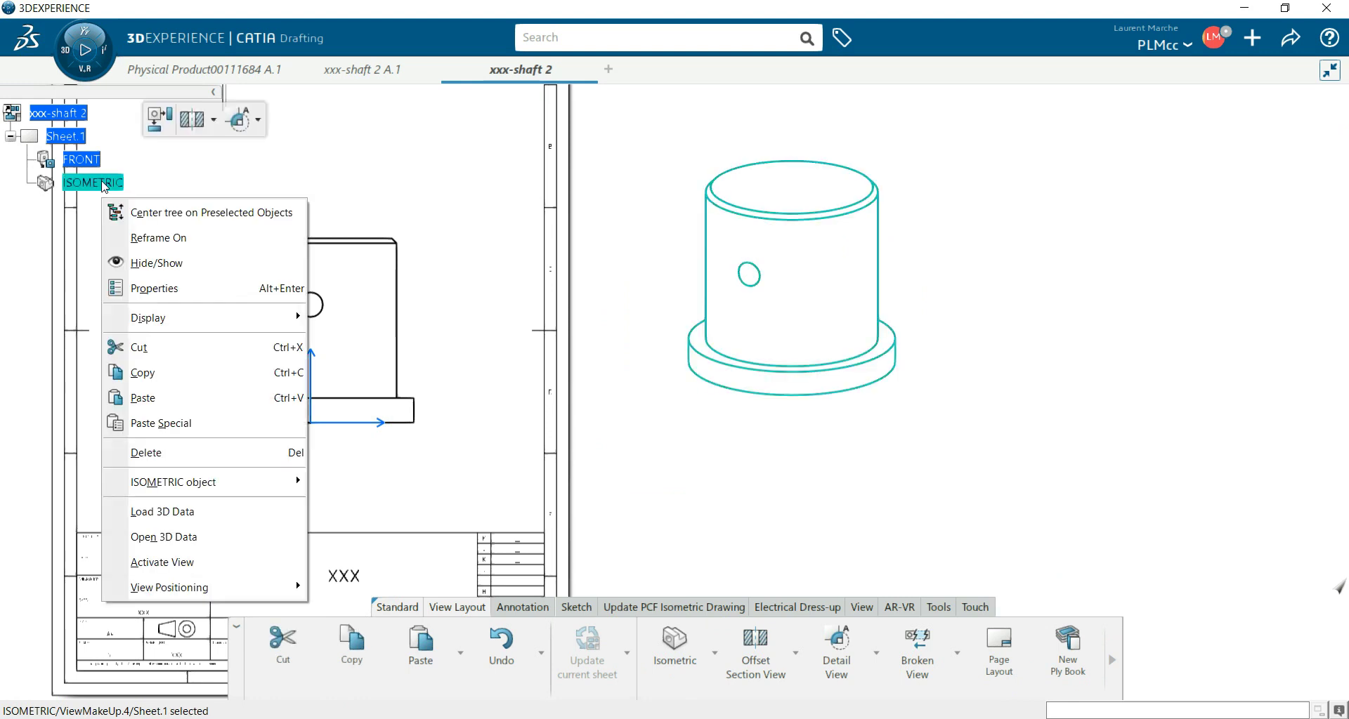
left_click(166, 287)
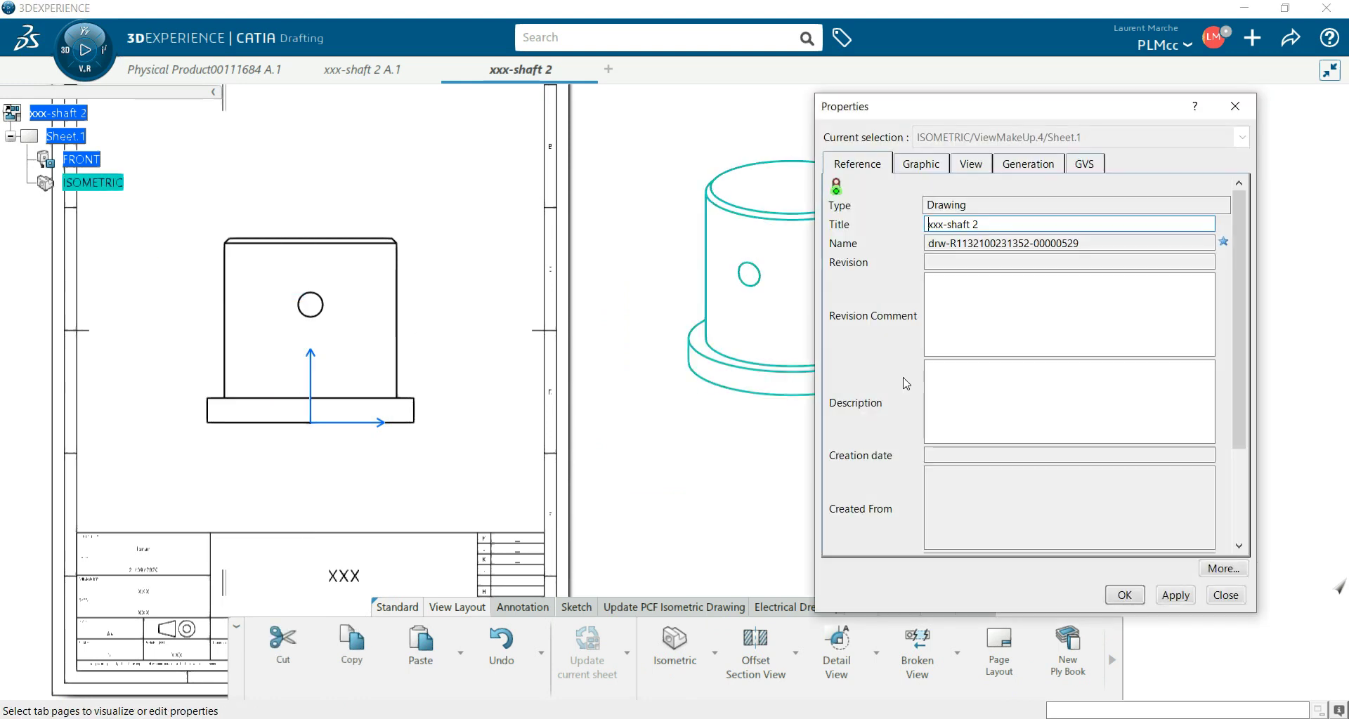
left_click(918, 165)
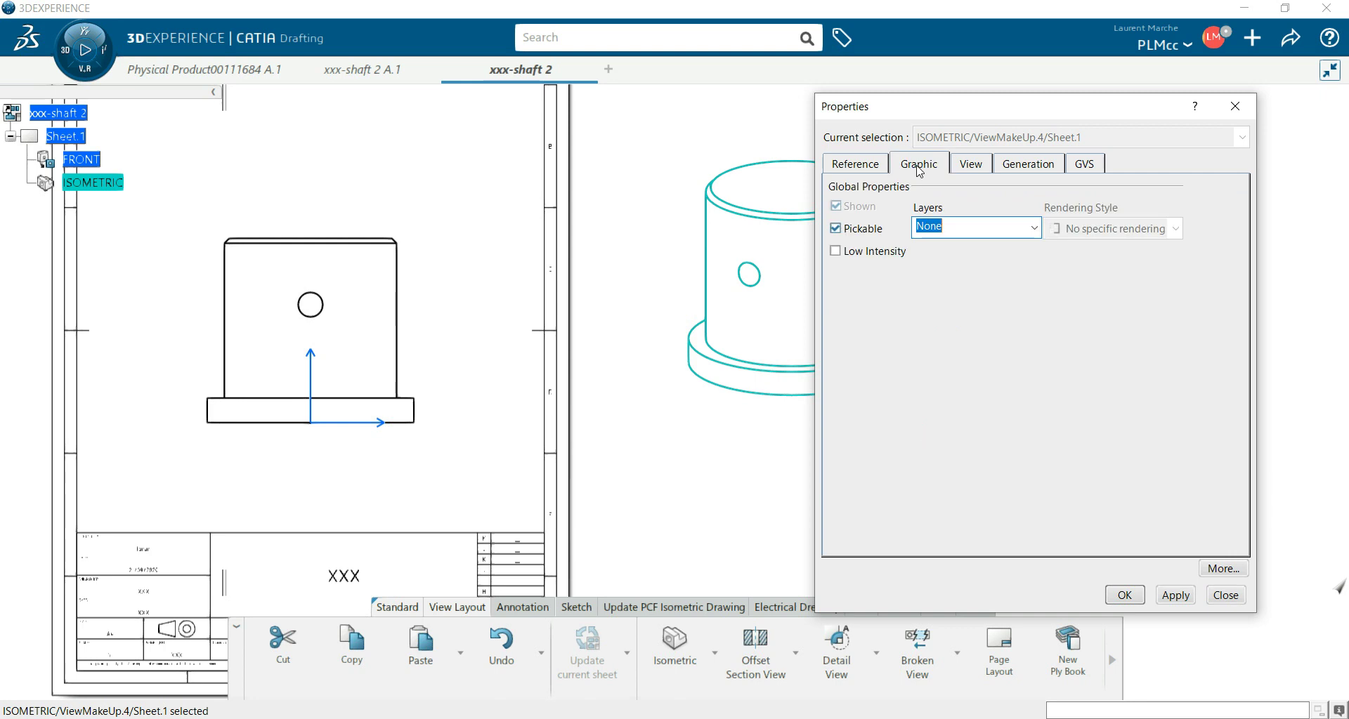
left_click(967, 165)
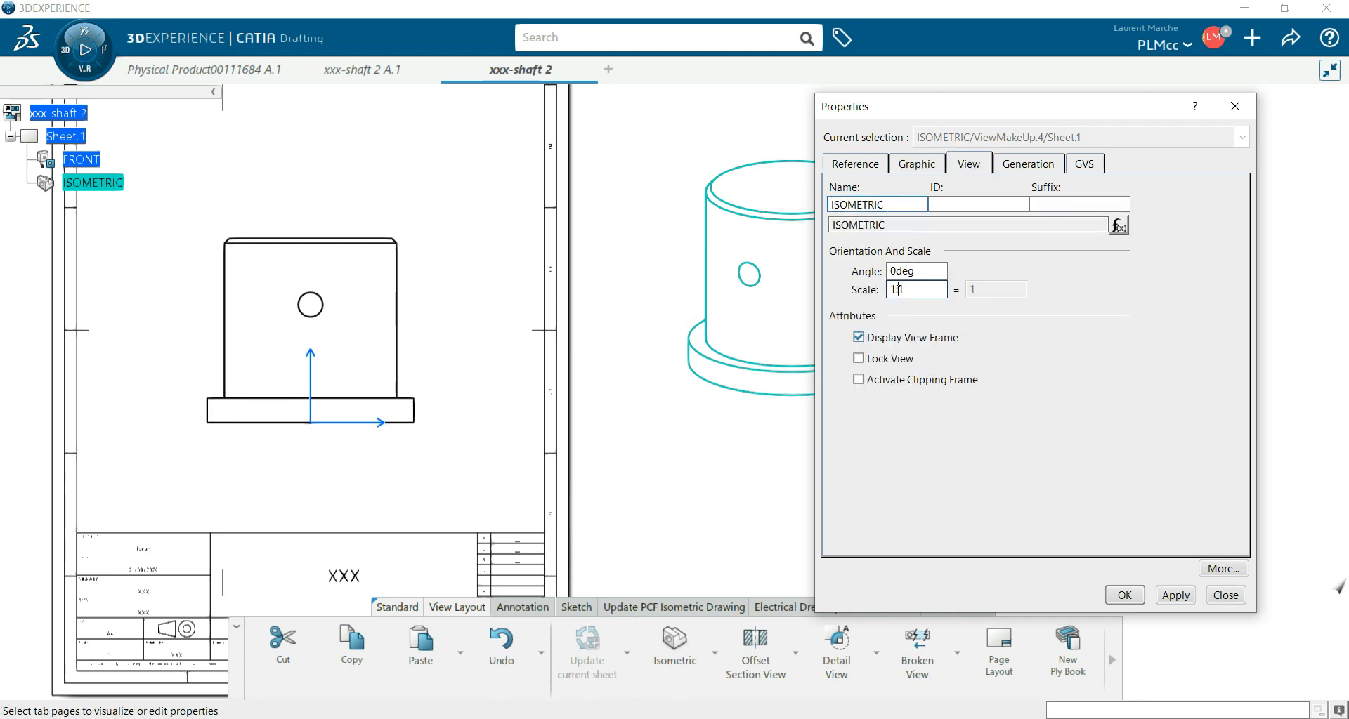
left_click_drag(899, 289, 914, 289)
type("2")
key("Tab")
Step: Turn on axis lines and set Raster generation in 'Shading with edges' mode
left_click(1030, 167)
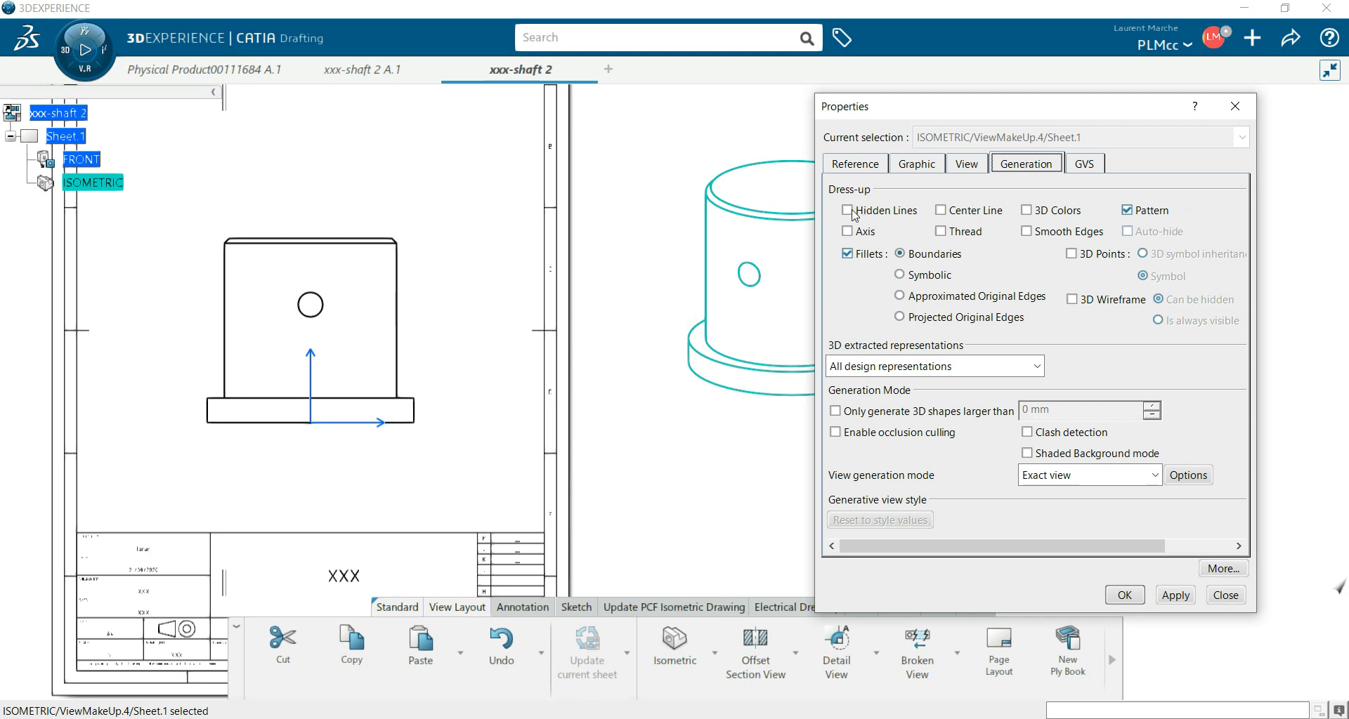
left_click(847, 233)
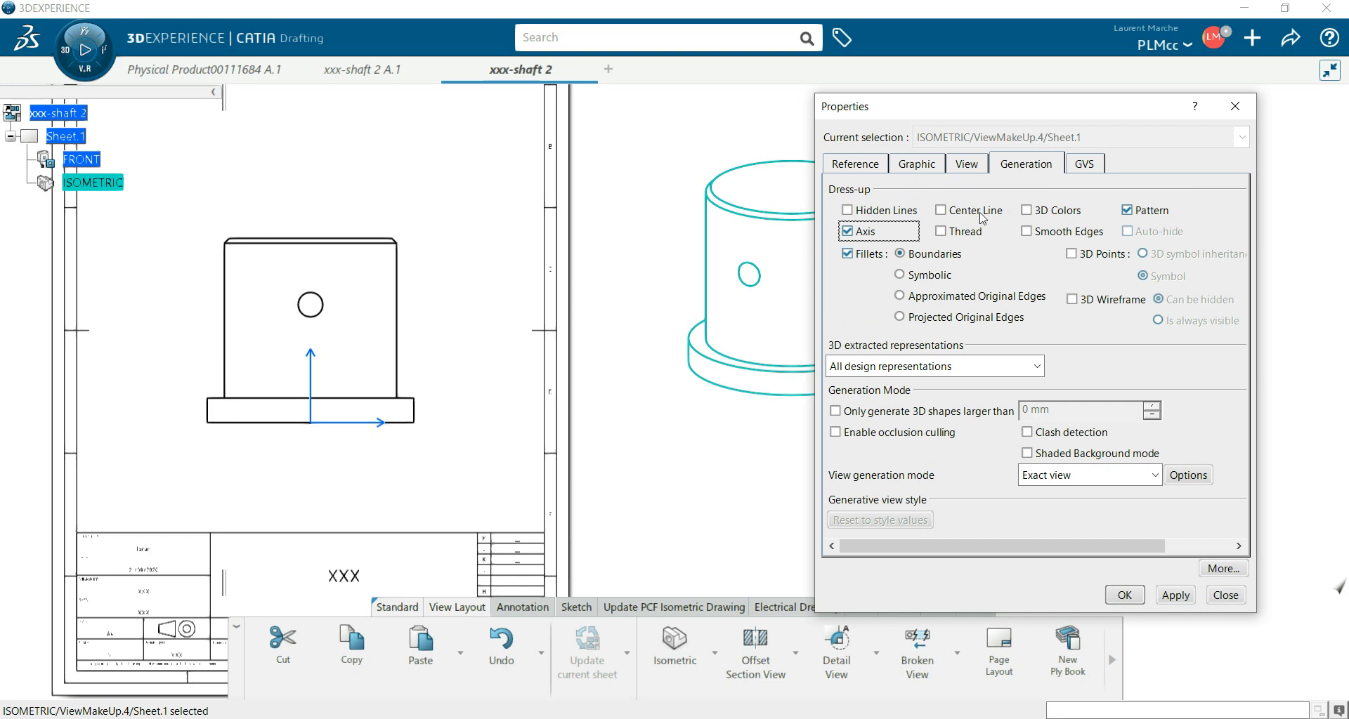
left_click(1156, 481)
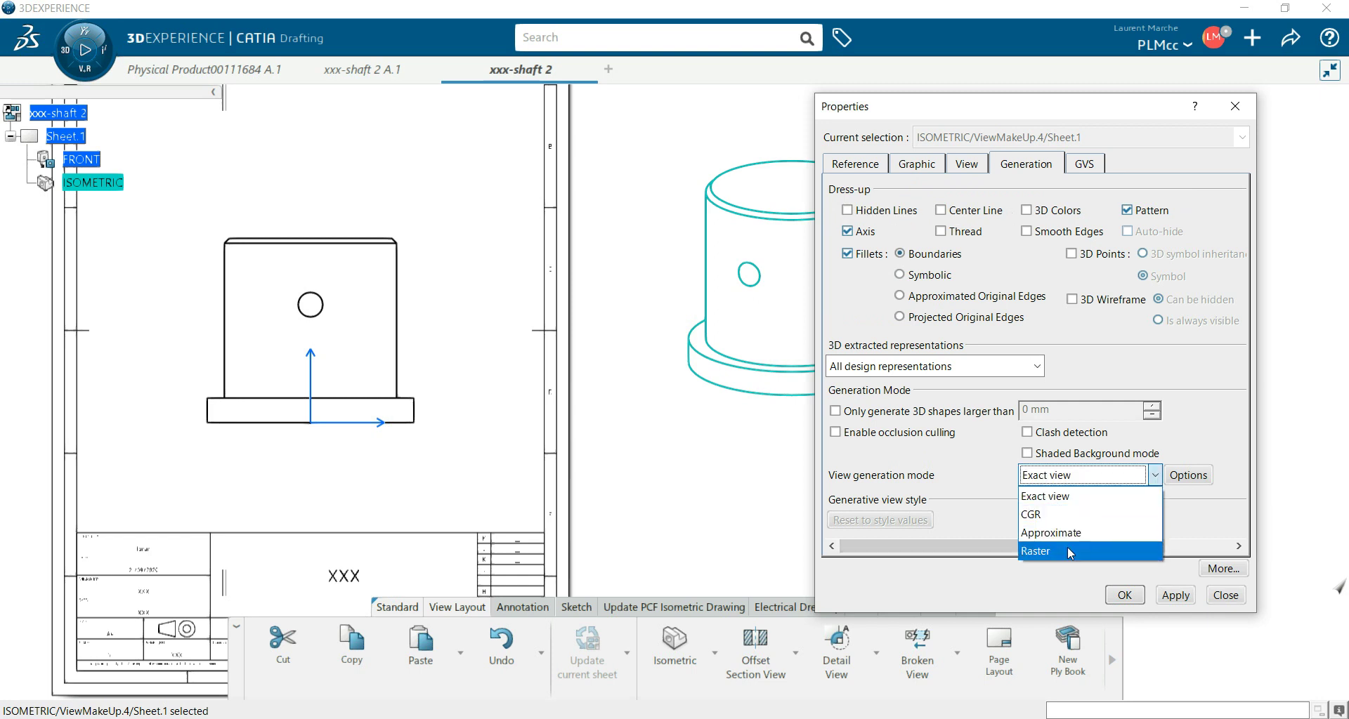
left_click(1137, 553)
left_click(1188, 475)
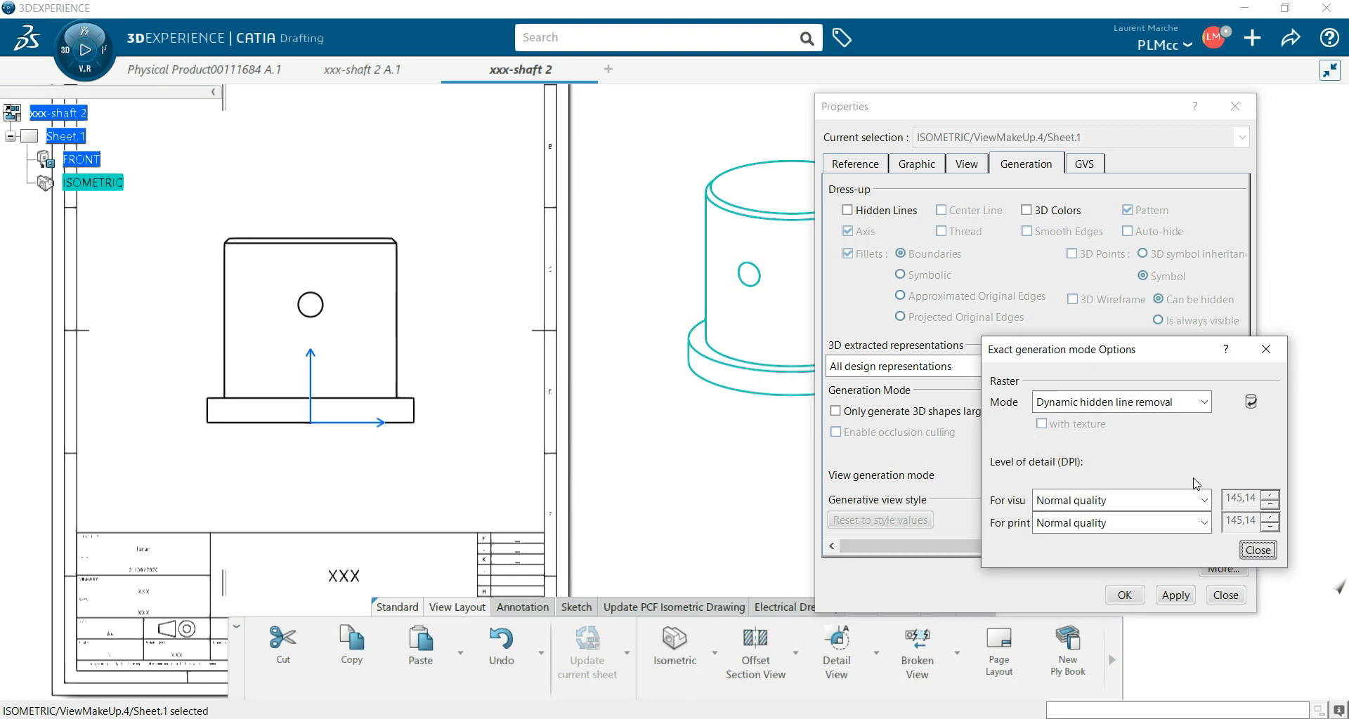
left_click(1185, 402)
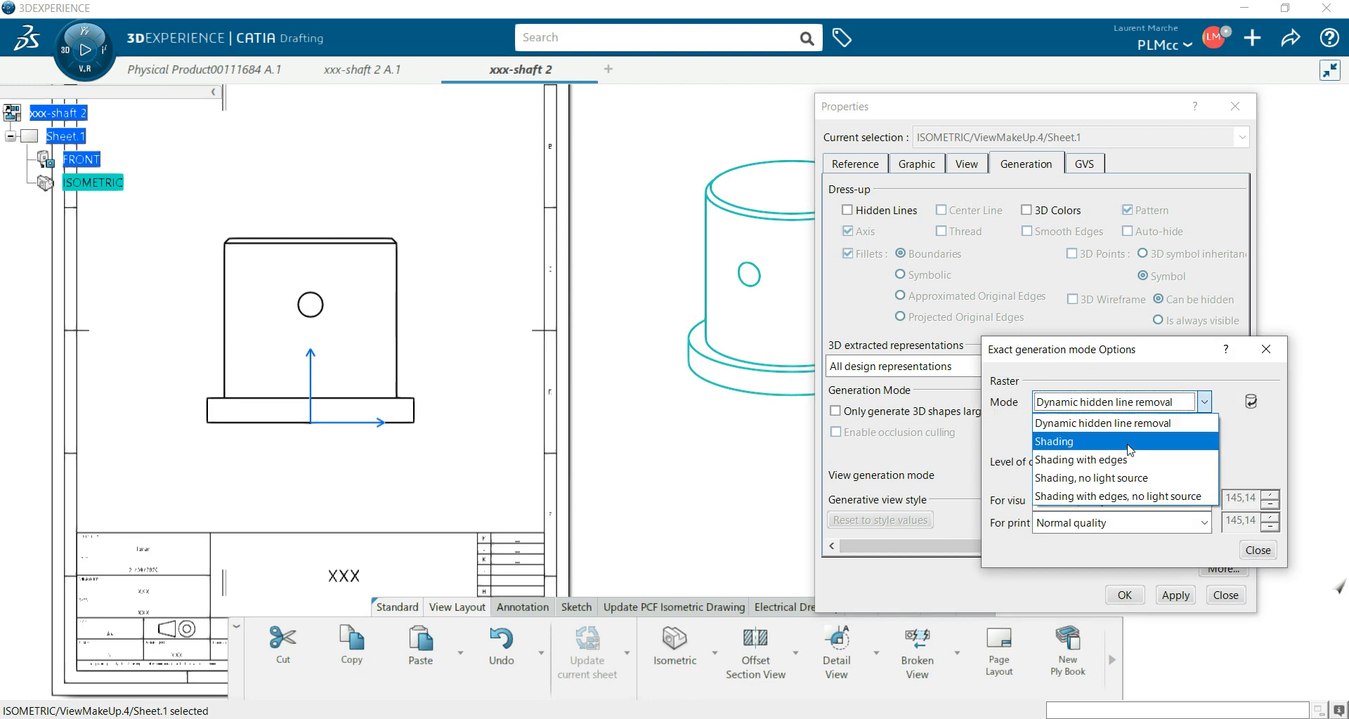
left_click(1078, 460)
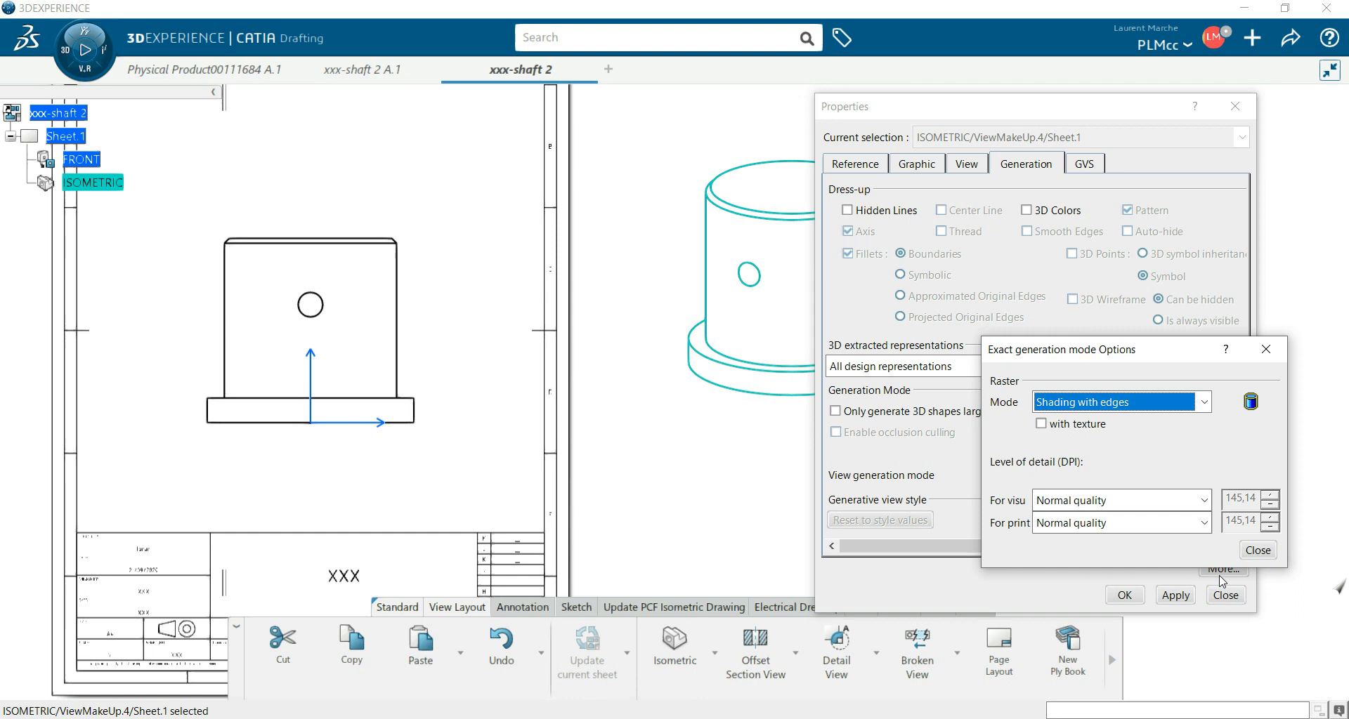
left_click(1258, 551)
left_click(1176, 596)
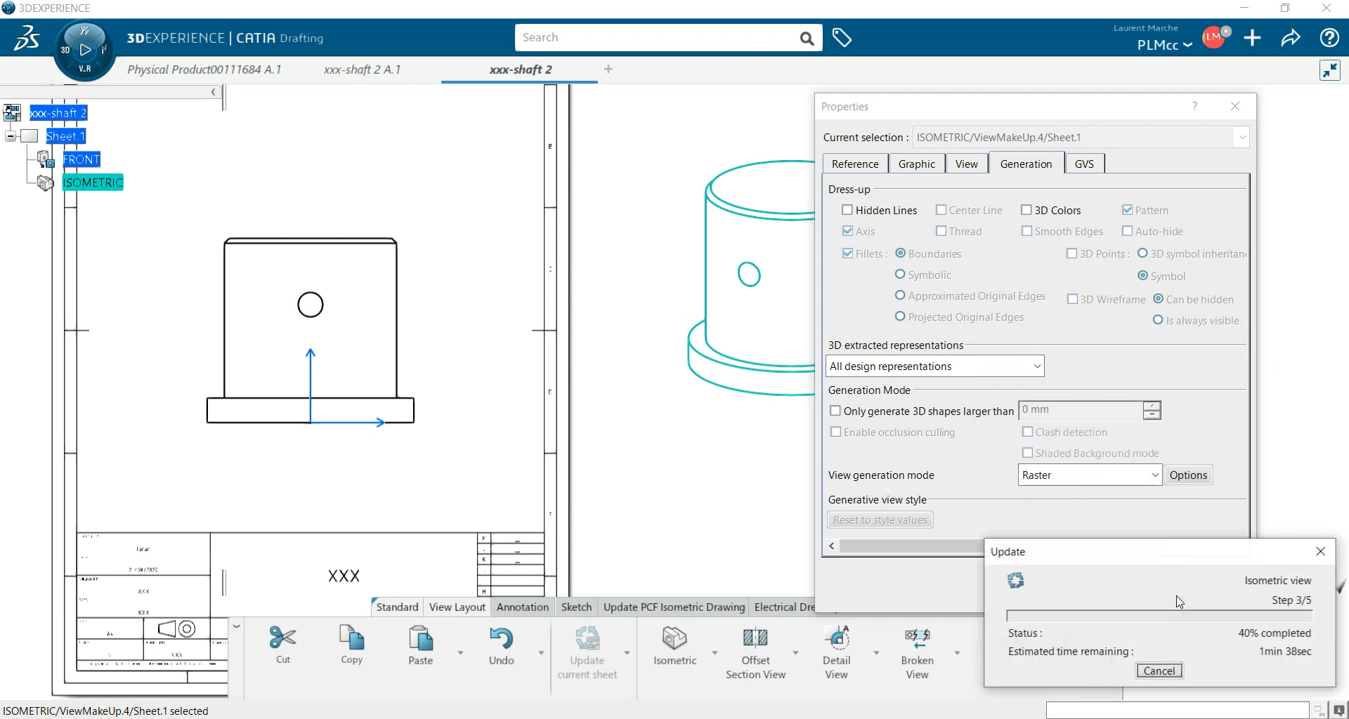
left_click(1126, 595)
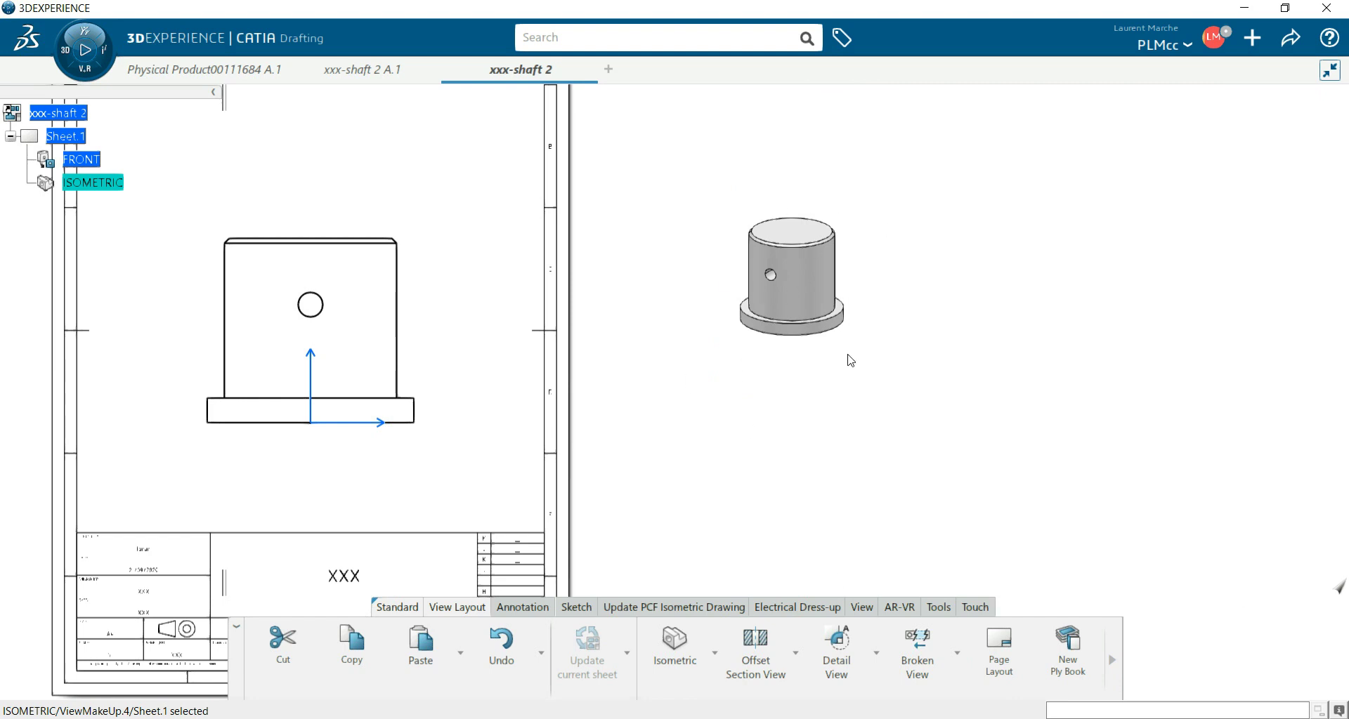
Step: Display view frames and drag the ISOMETRIC view into the sheet's upper-right corner
left_click(865, 610)
left_click(704, 645)
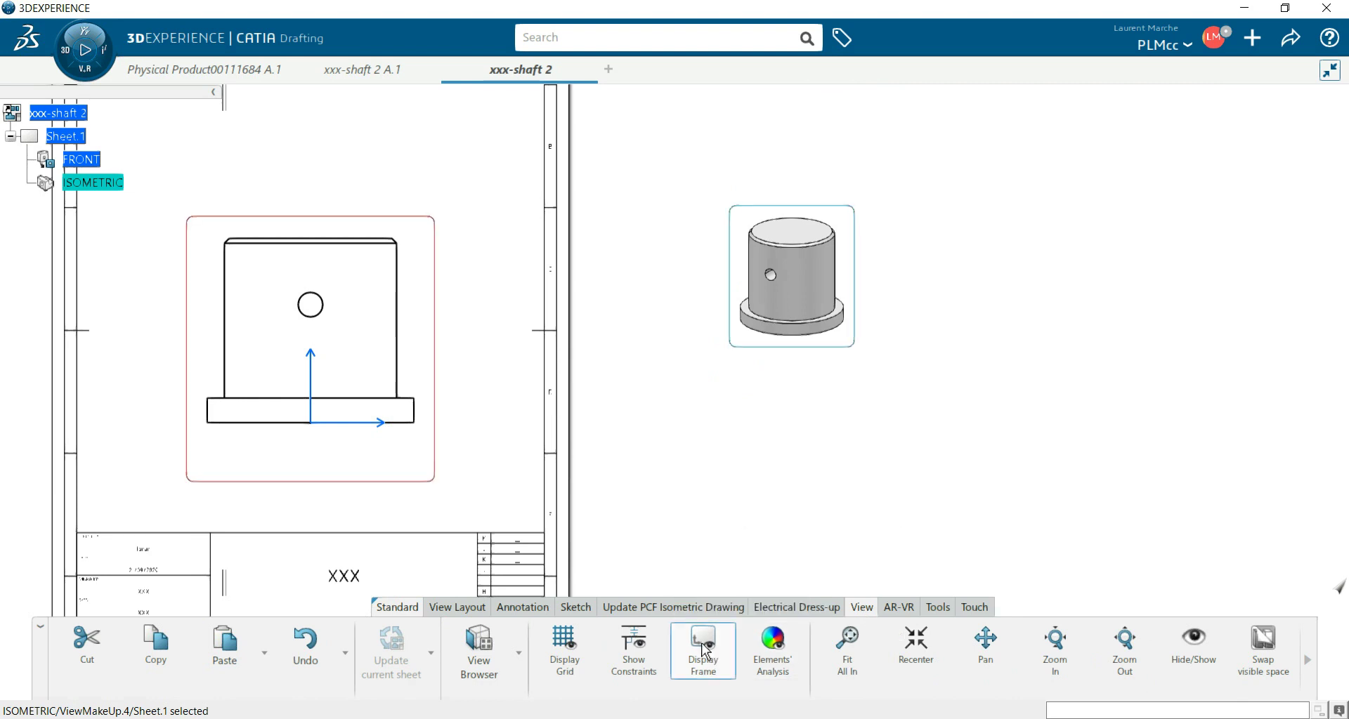
left_click_drag(793, 359, 459, 266)
middle_click_drag(612, 385, 857, 455)
left_click_drag(737, 394, 738, 295)
scroll(734, 400, "down", 2)
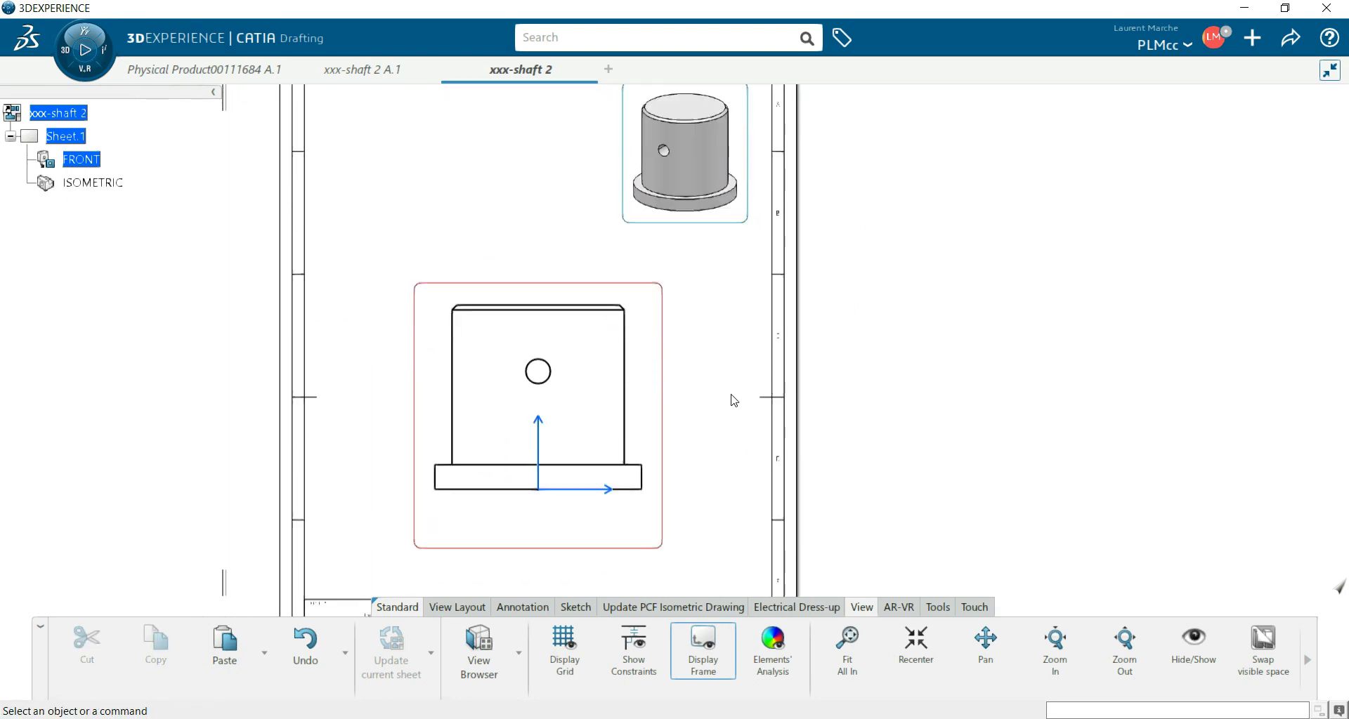
scroll(734, 399, "down", 2)
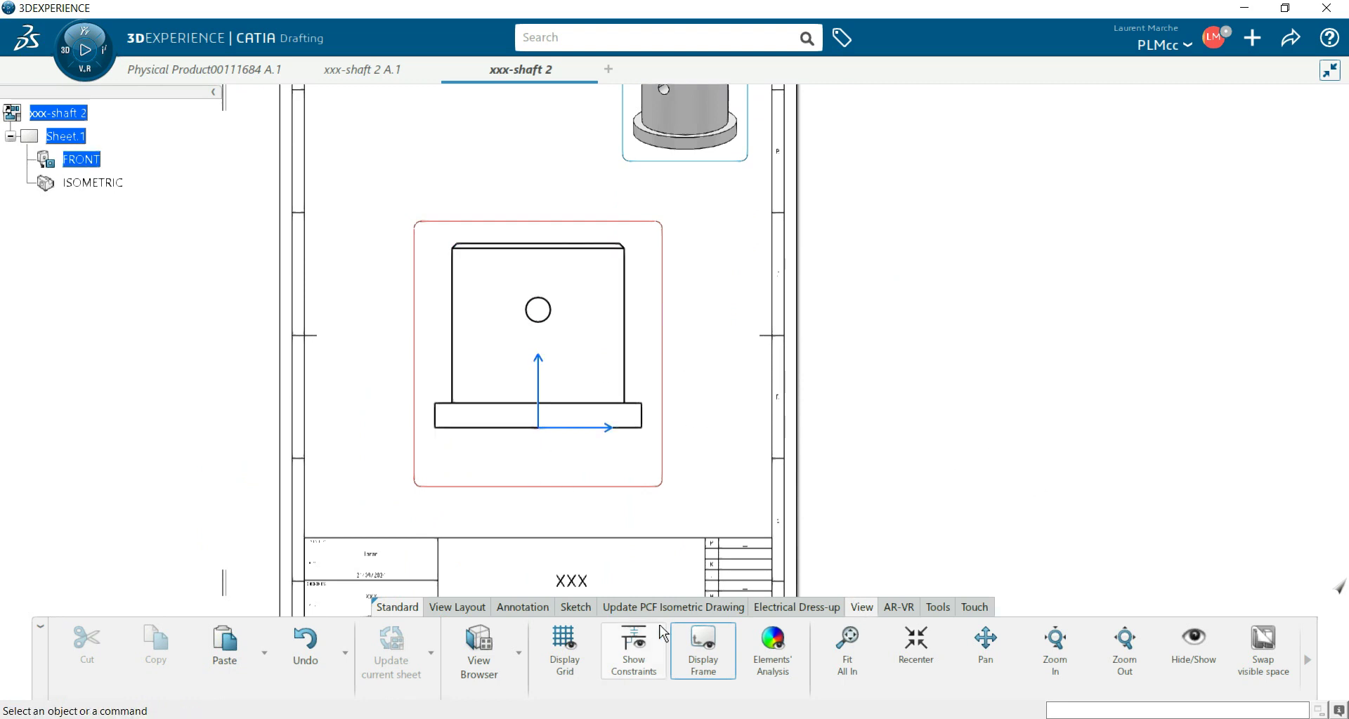
Step: Add the 75 height dimension from the horizontal axis to the top edge, right of the part
left_click(470, 611)
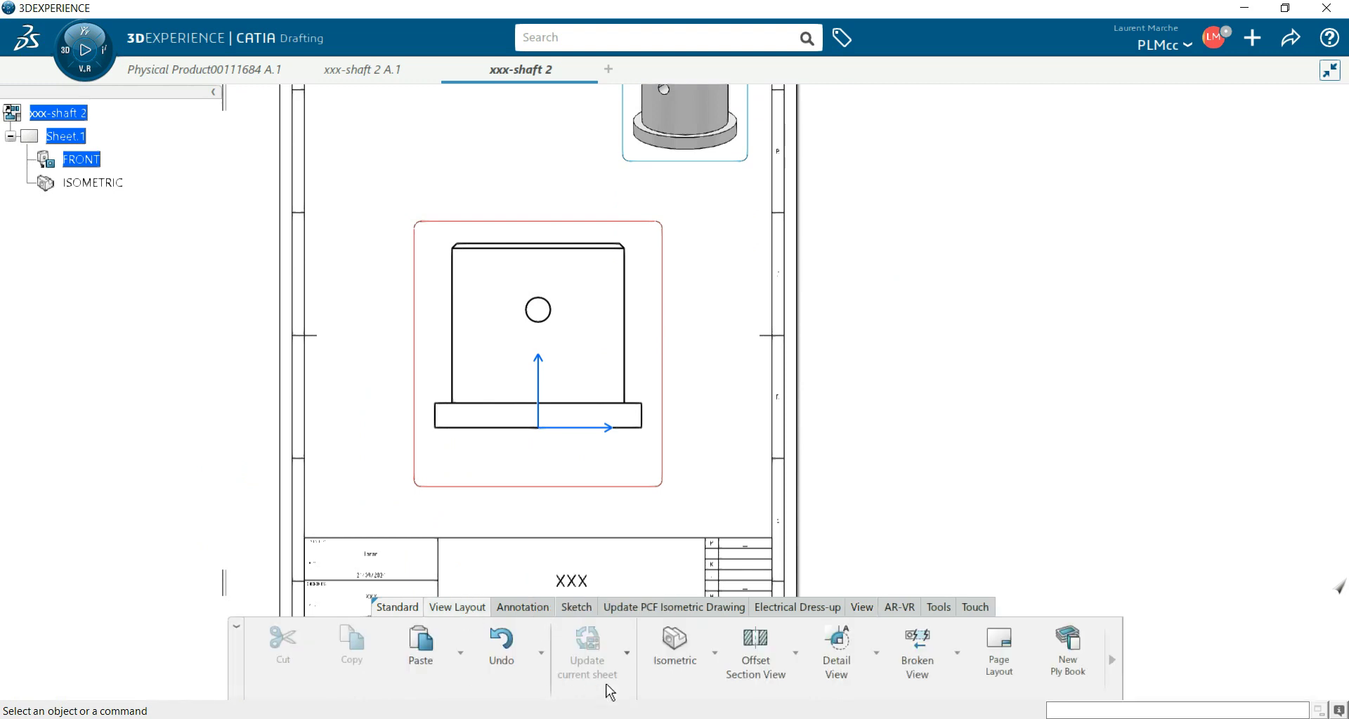
left_click(796, 660)
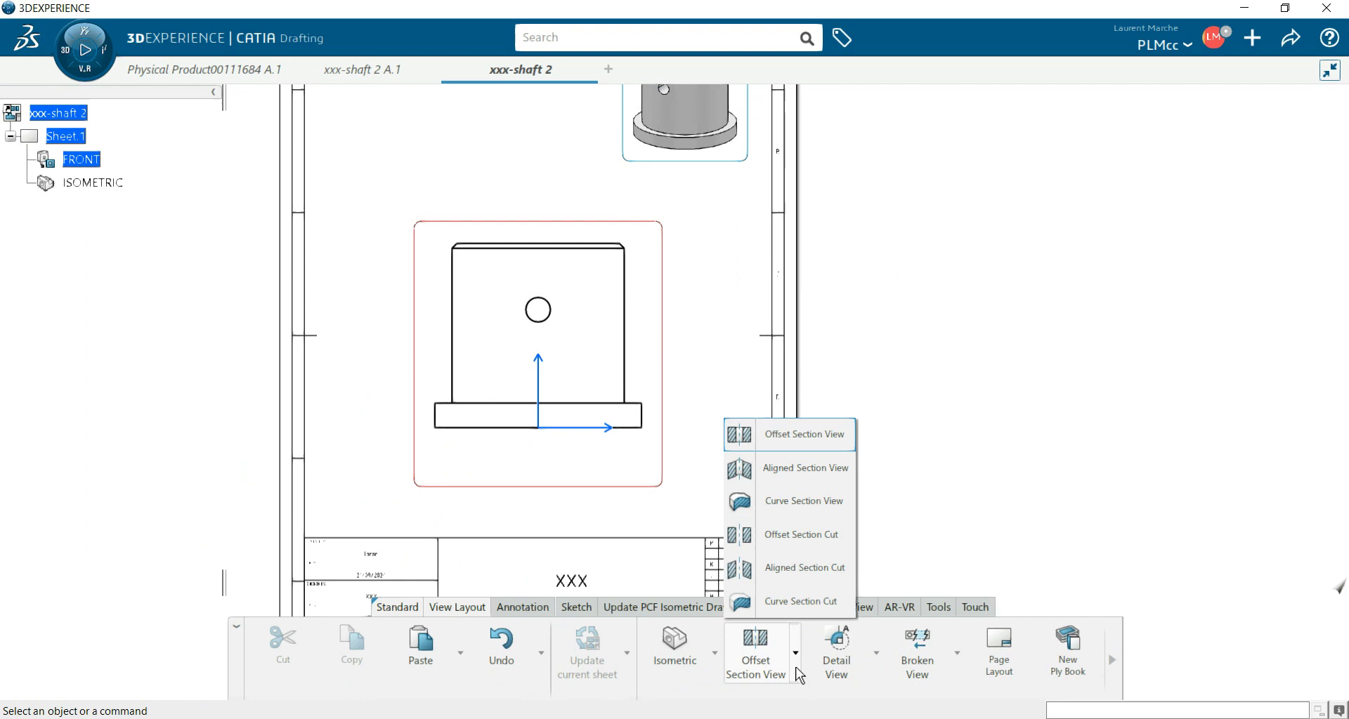
left_click(532, 614)
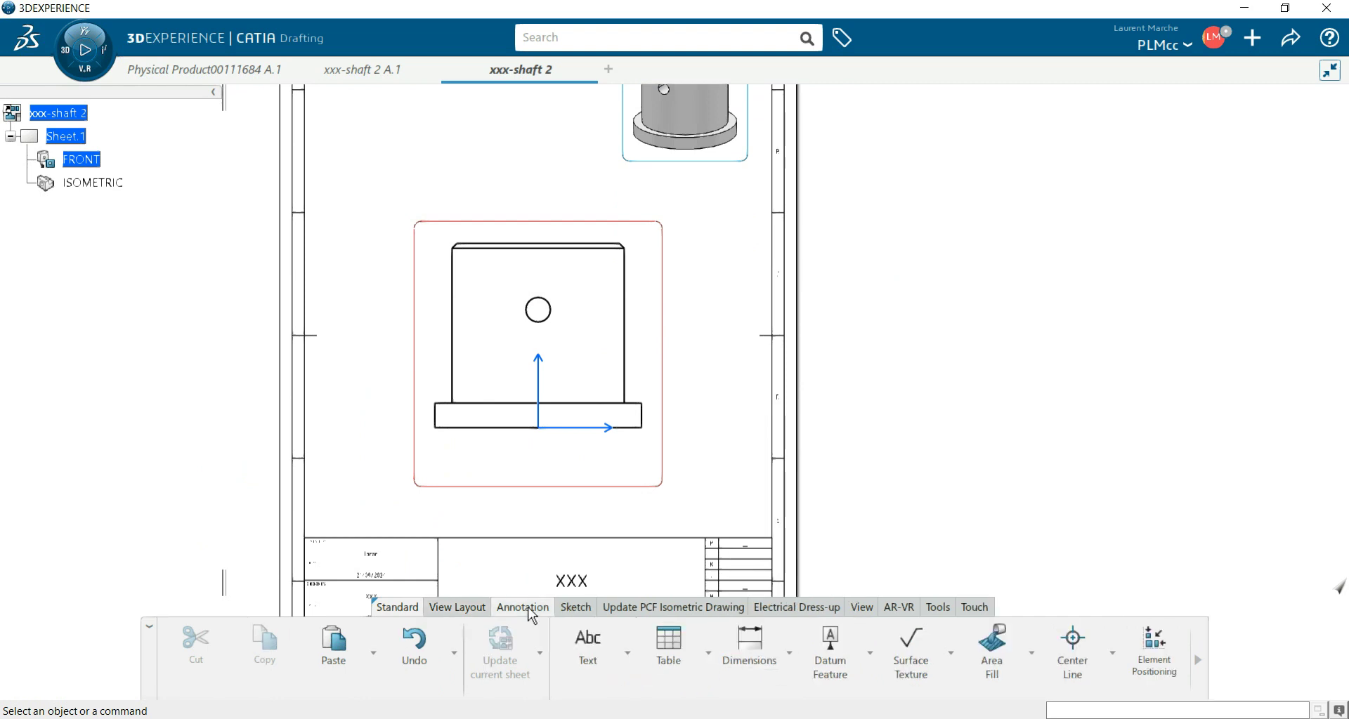
left_click(756, 646)
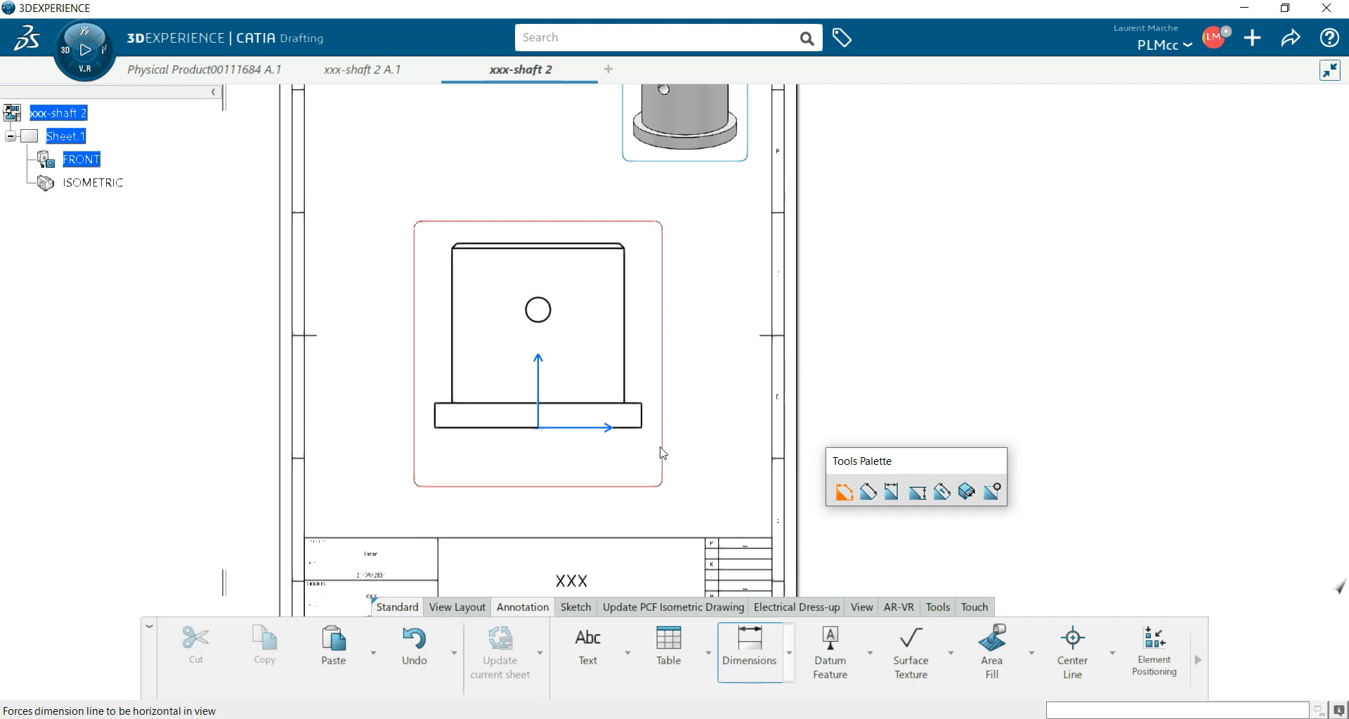
left_click(583, 427)
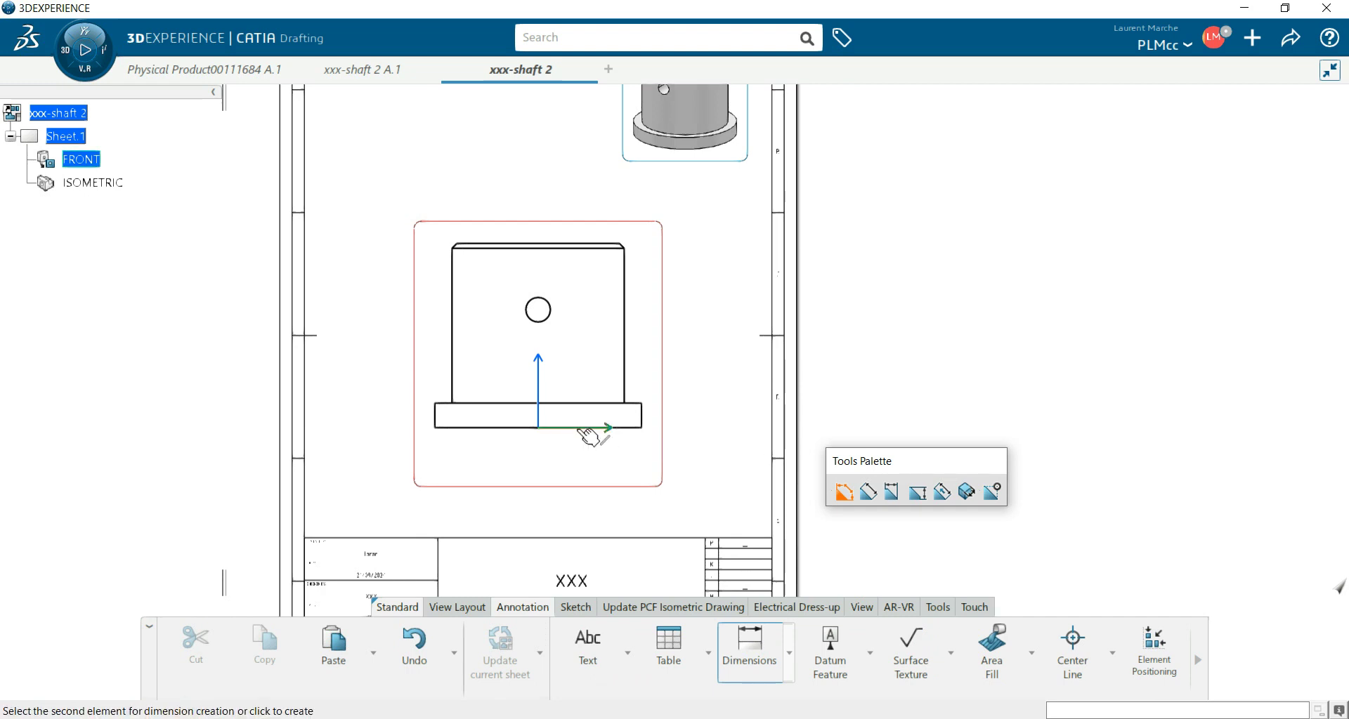
left_click(584, 246)
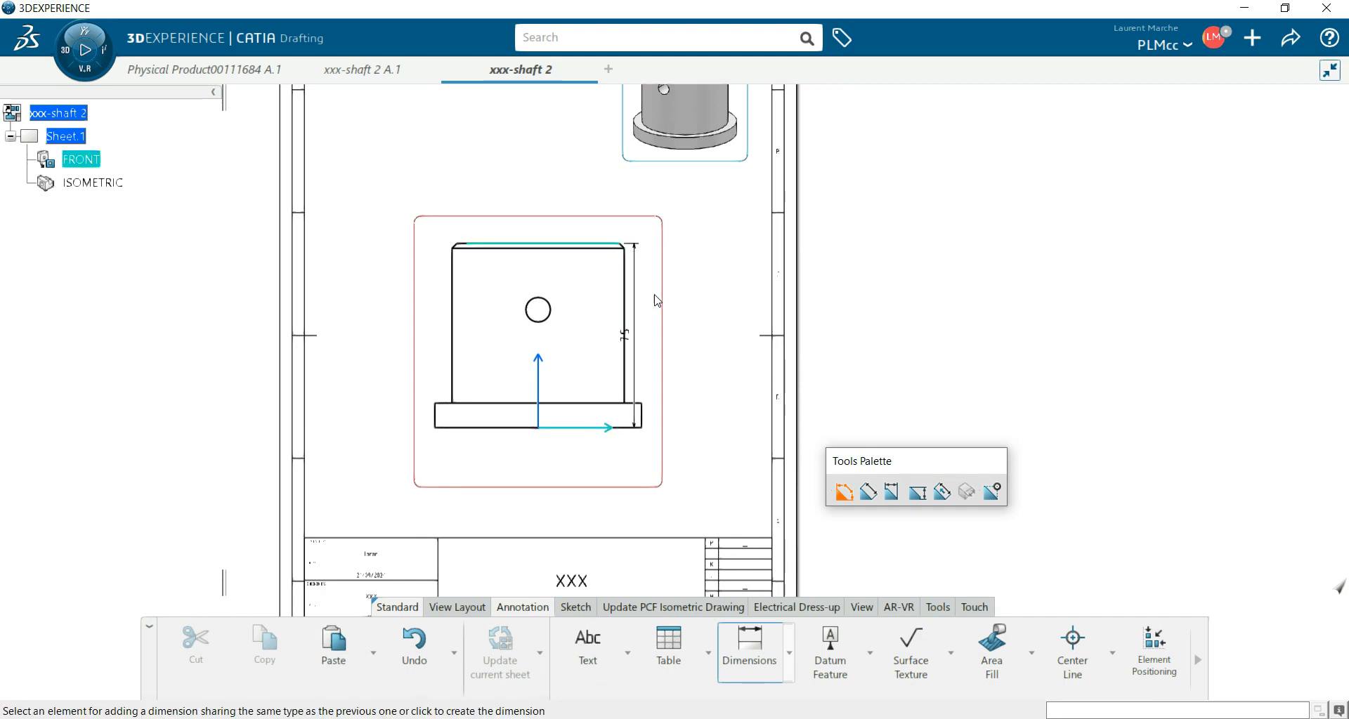
left_click(720, 338)
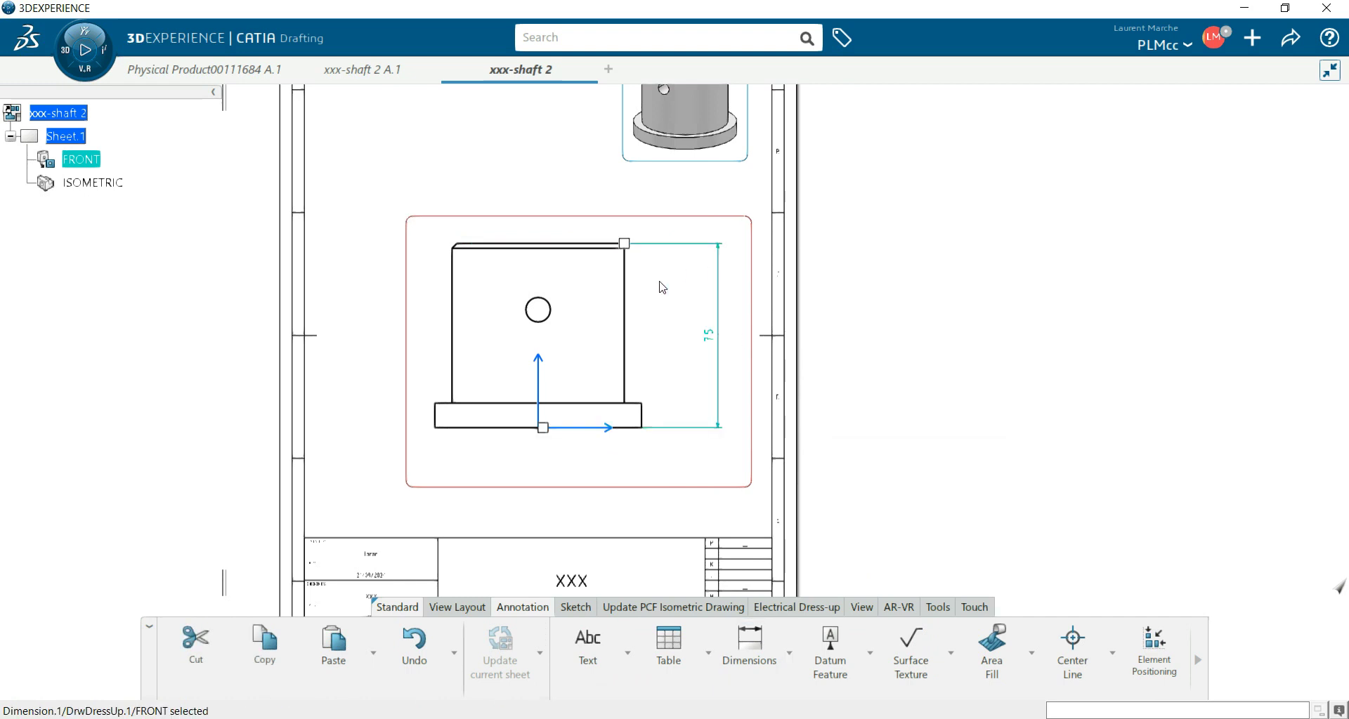
Step: Dimension the body's Ø70 diameter between its side edges, placed below the part
left_click(457, 353)
left_click(625, 366)
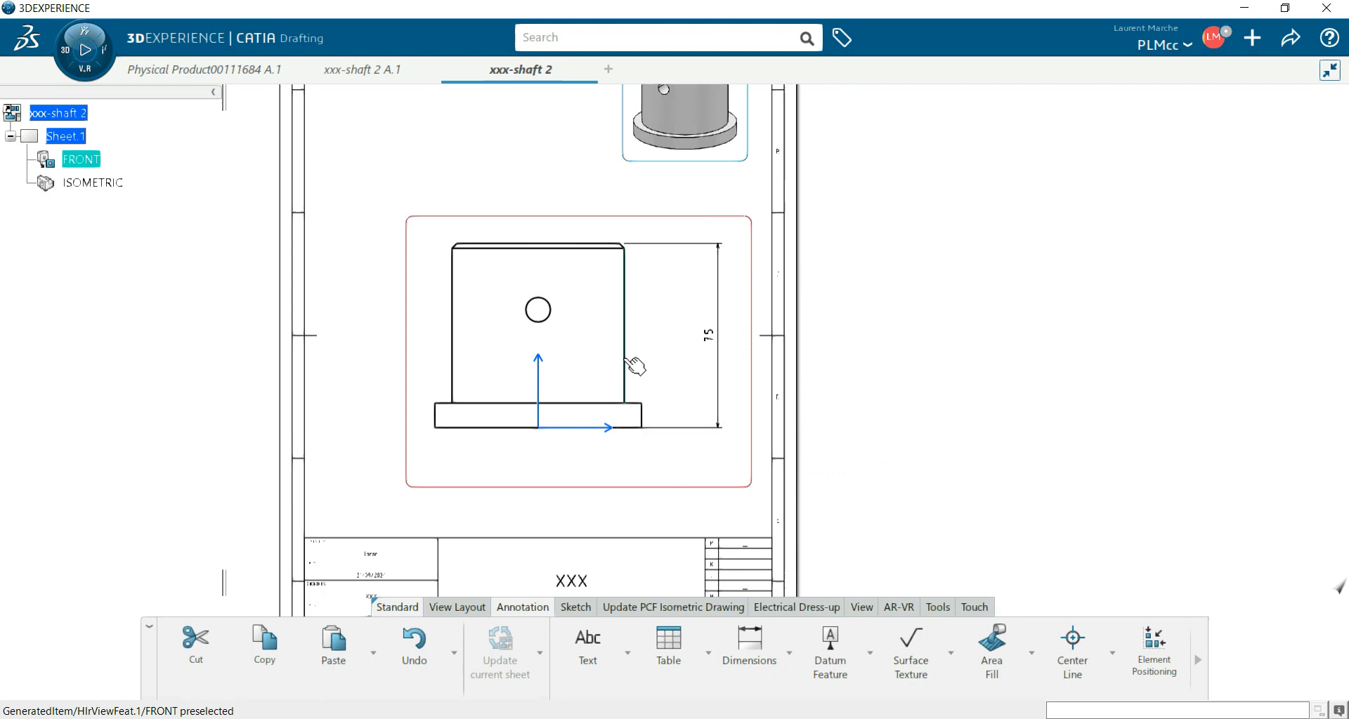
left_click(749, 642)
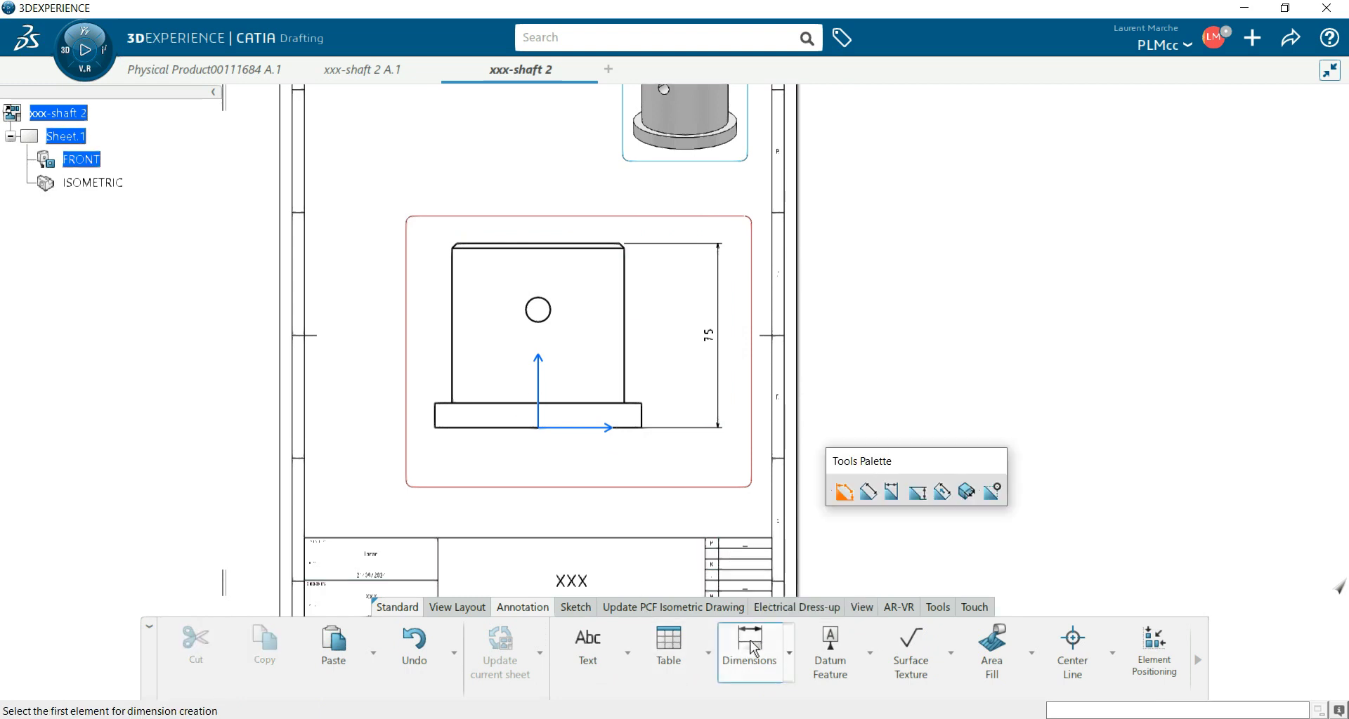
left_click(453, 333)
left_click(632, 358)
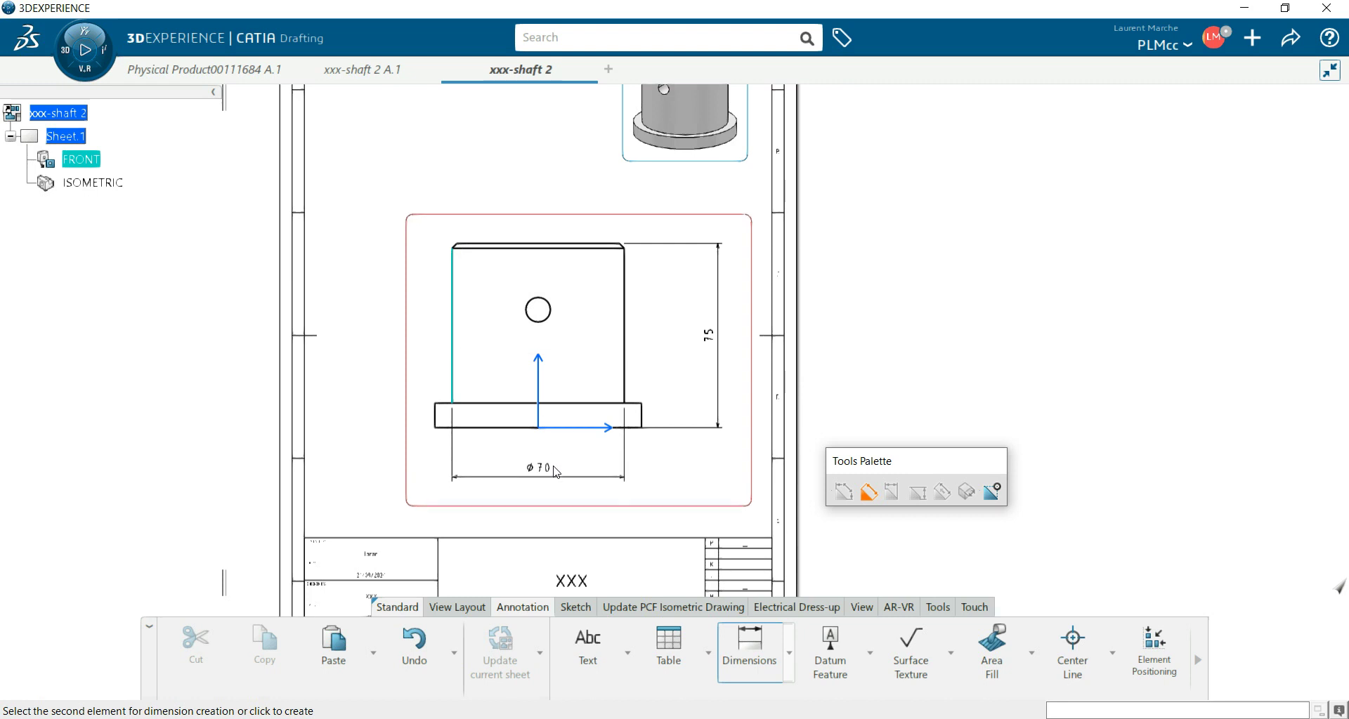
left_click(555, 482)
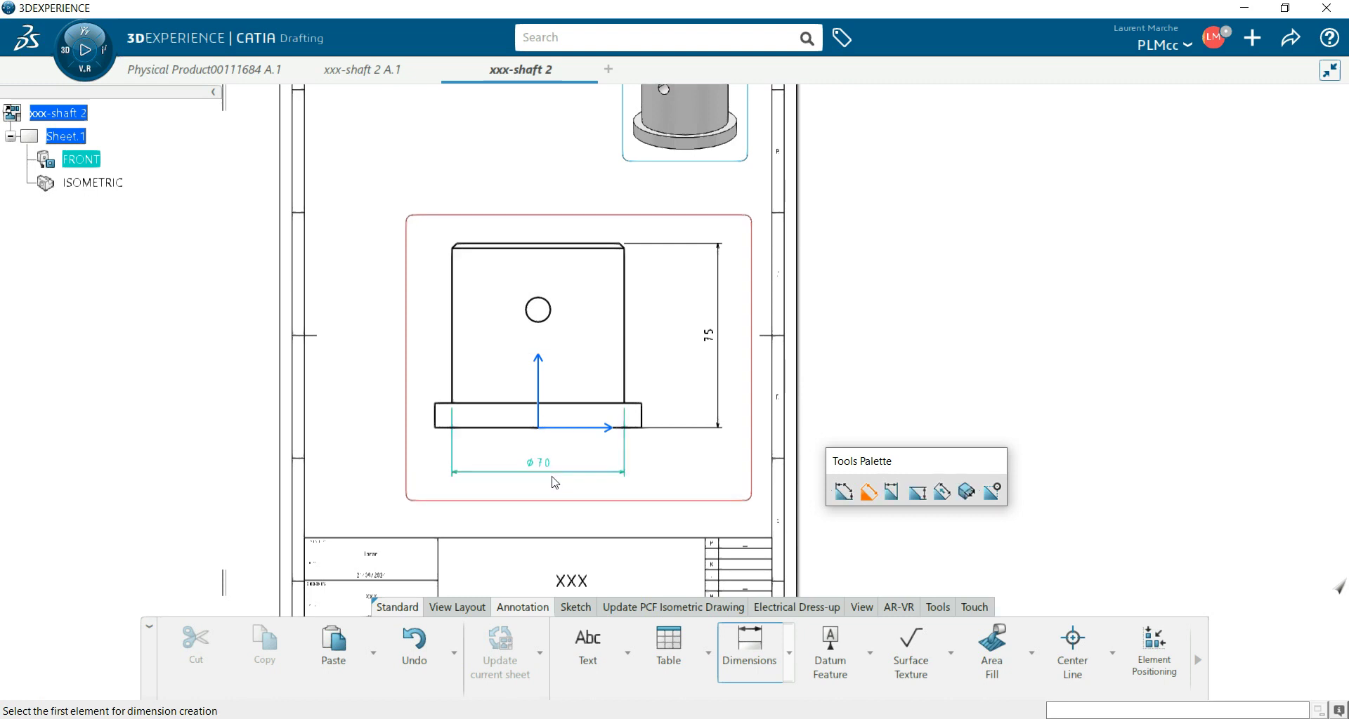
Step: Add the Ø84 flange diameter below the Ø70 and the Ø10 hole diameter left of the hole
left_click(436, 420)
left_click(636, 426)
left_click(608, 487)
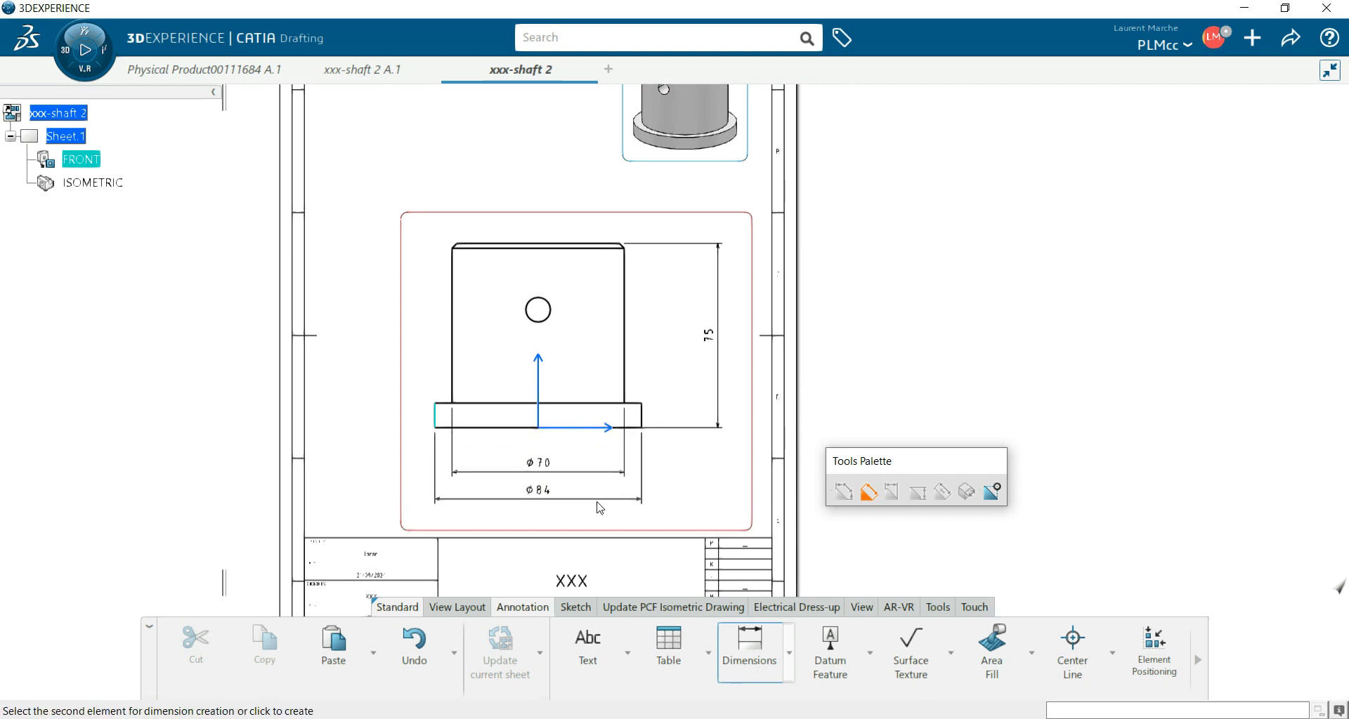
left_click(596, 505)
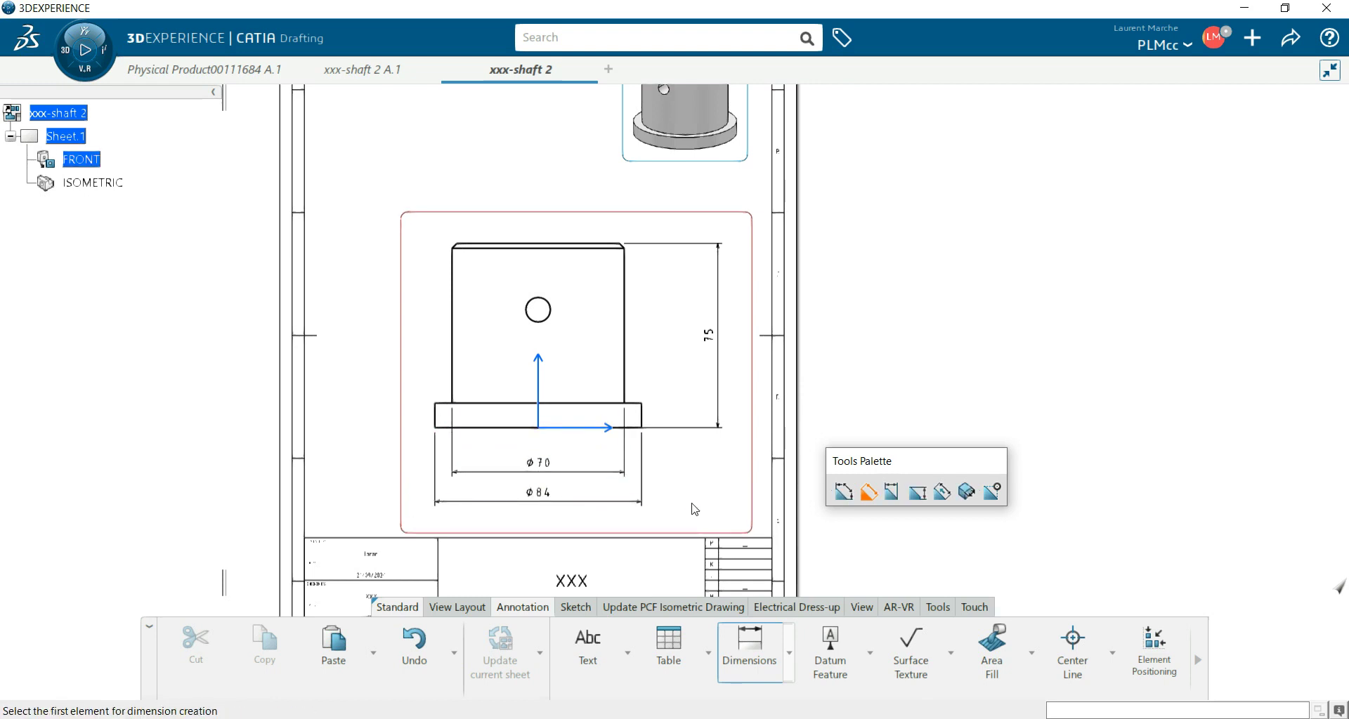
left_click(541, 323)
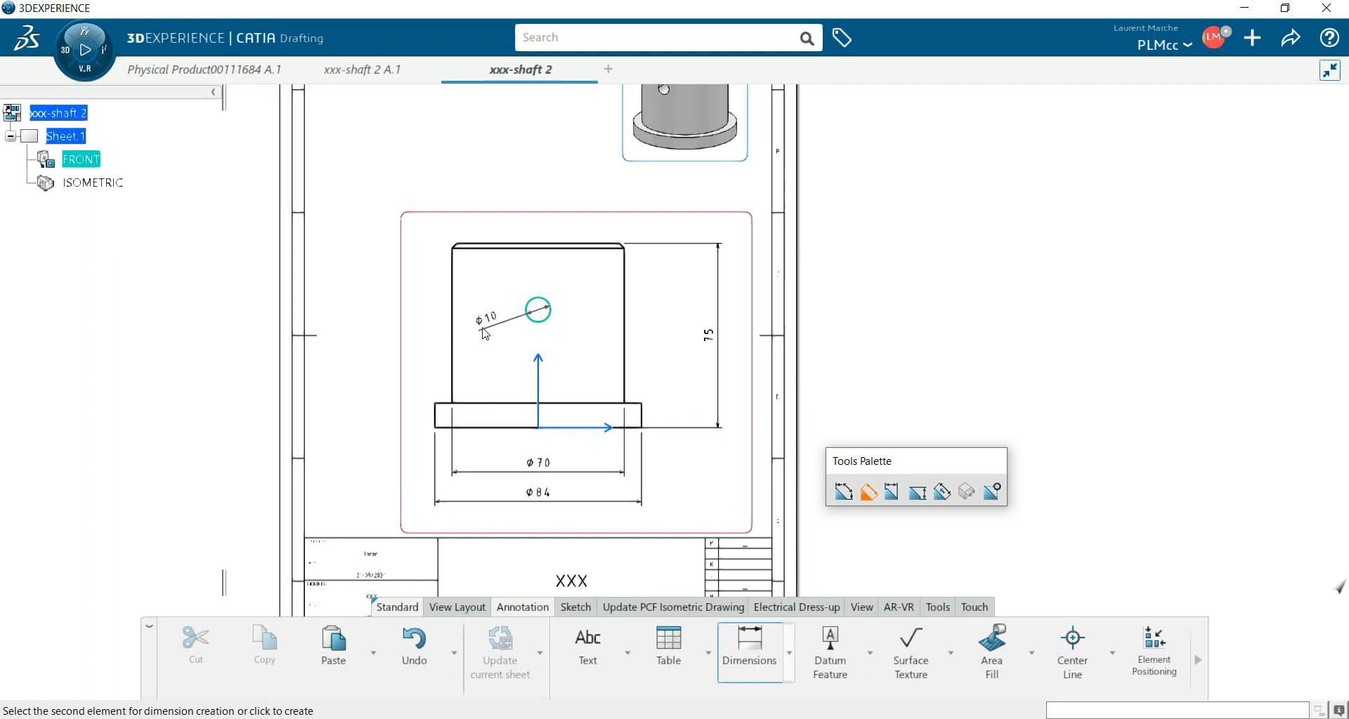
left_click(422, 359)
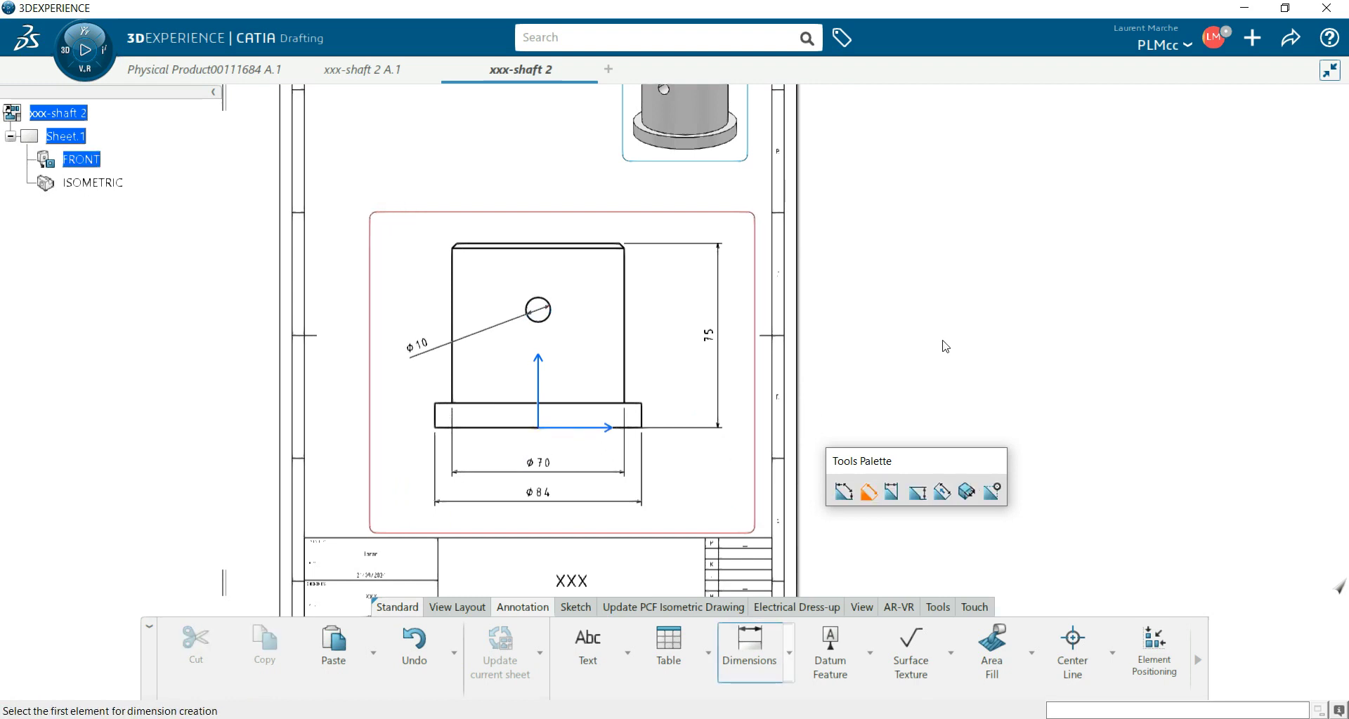
left_click(789, 657)
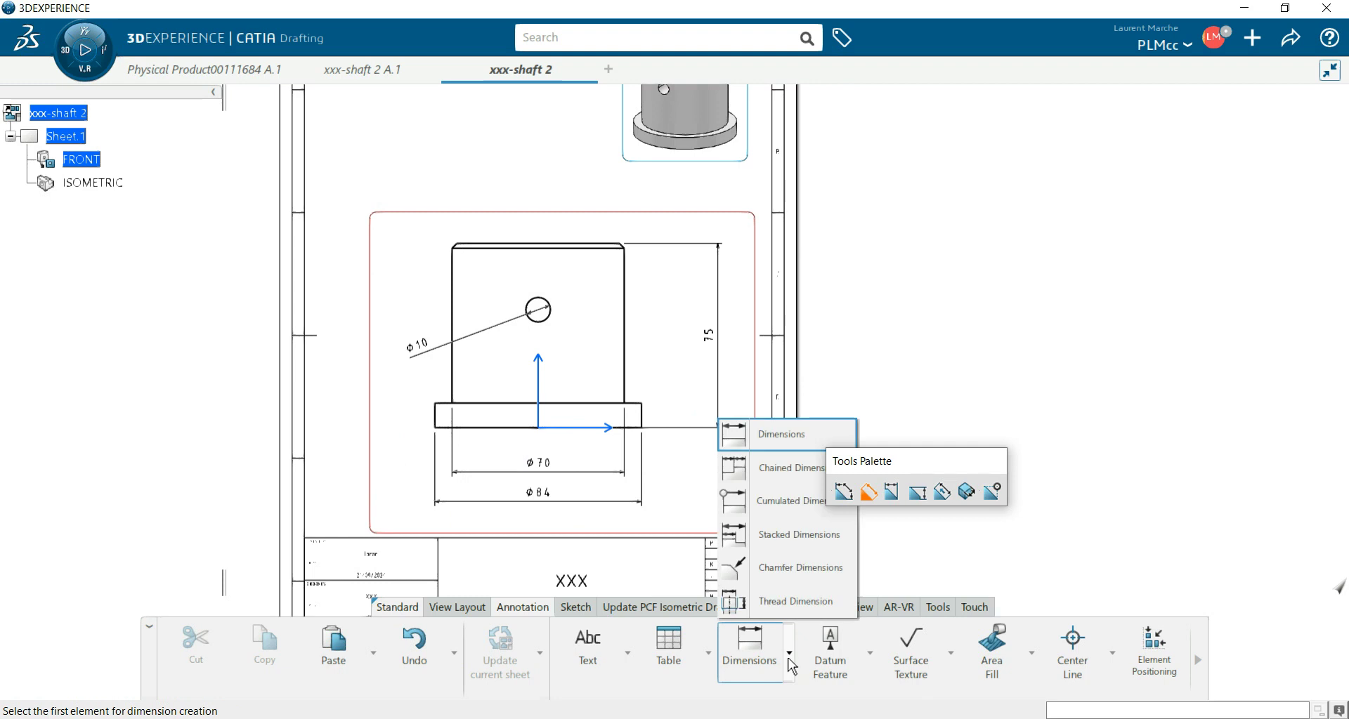
Step: Label the top-left chamfer with a 2 x 45° chamfer dimension, then bring the isometric view into sight
left_click(801, 570)
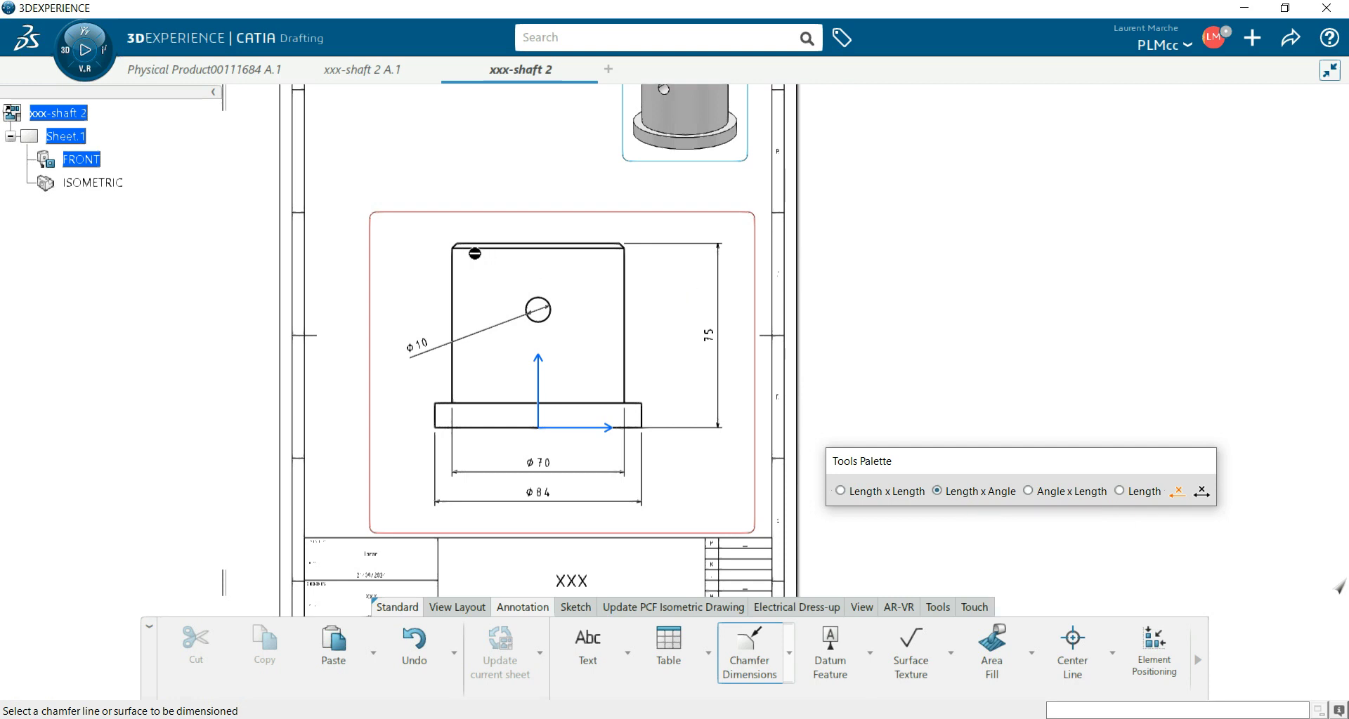
scroll(668, 367, "up", 5)
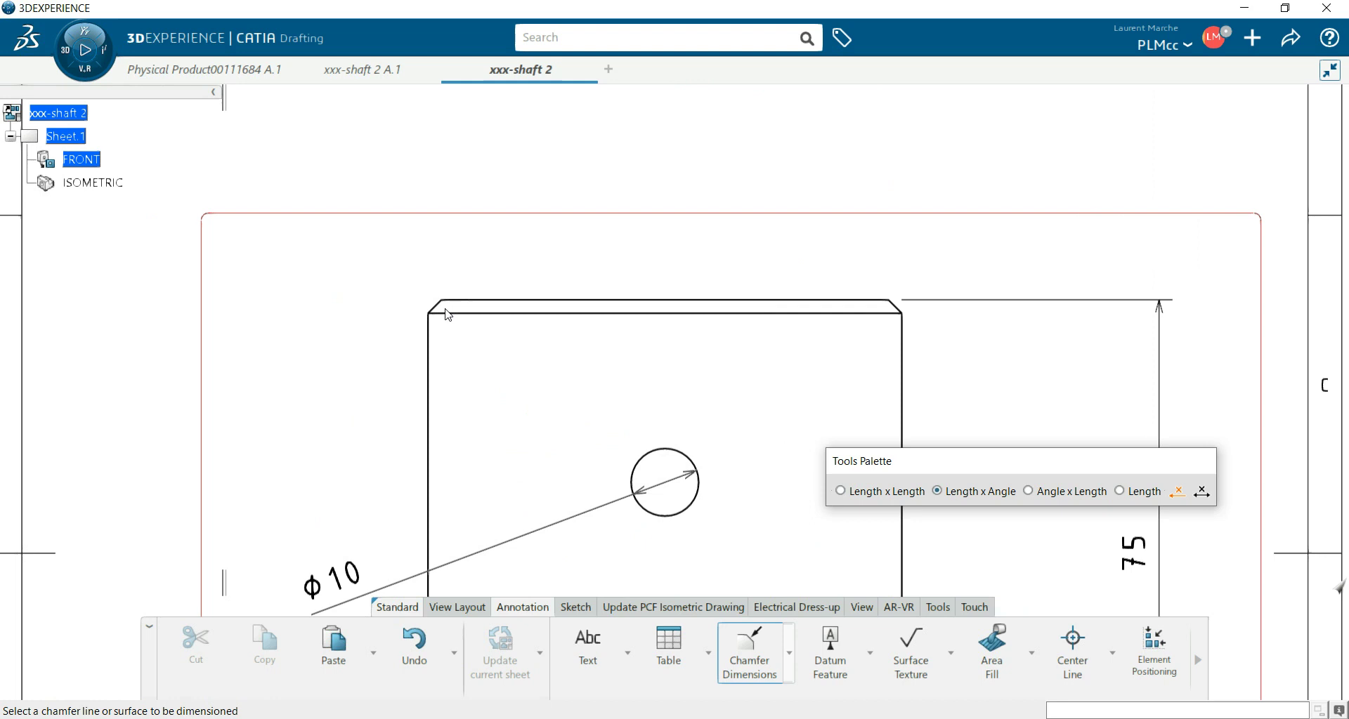
left_click(442, 305)
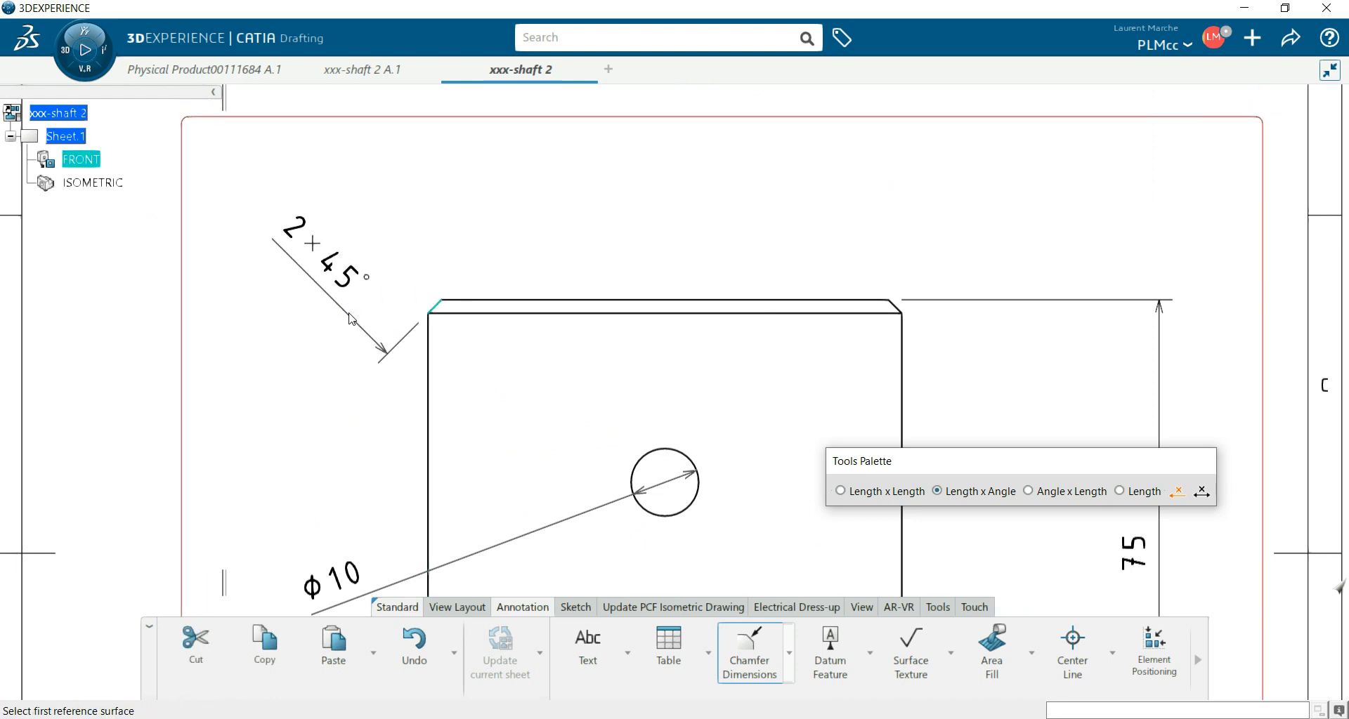
left_click(335, 380)
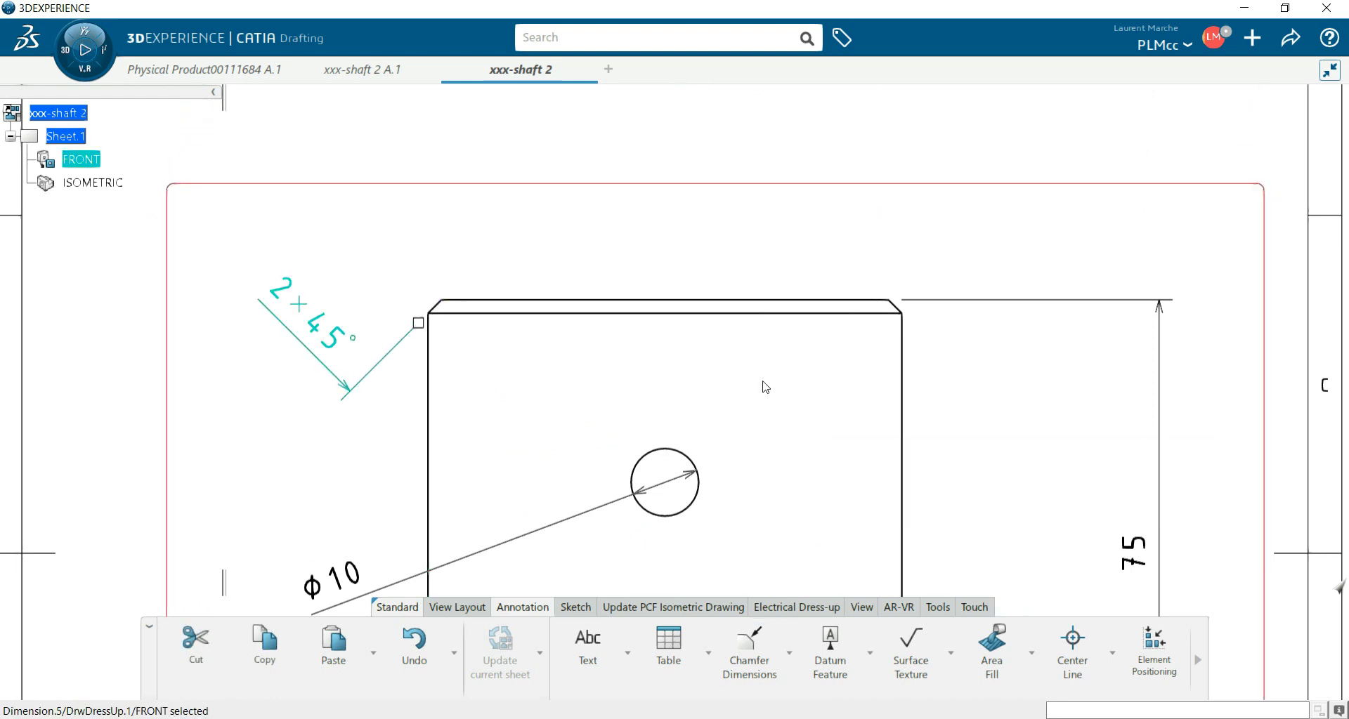
scroll(990, 415, "down", 5)
mouse_move(993, 415)
middle_mouse_down()
mouse_move(1038, 433)
mouse_move(1021, 217)
middle_mouse_up()
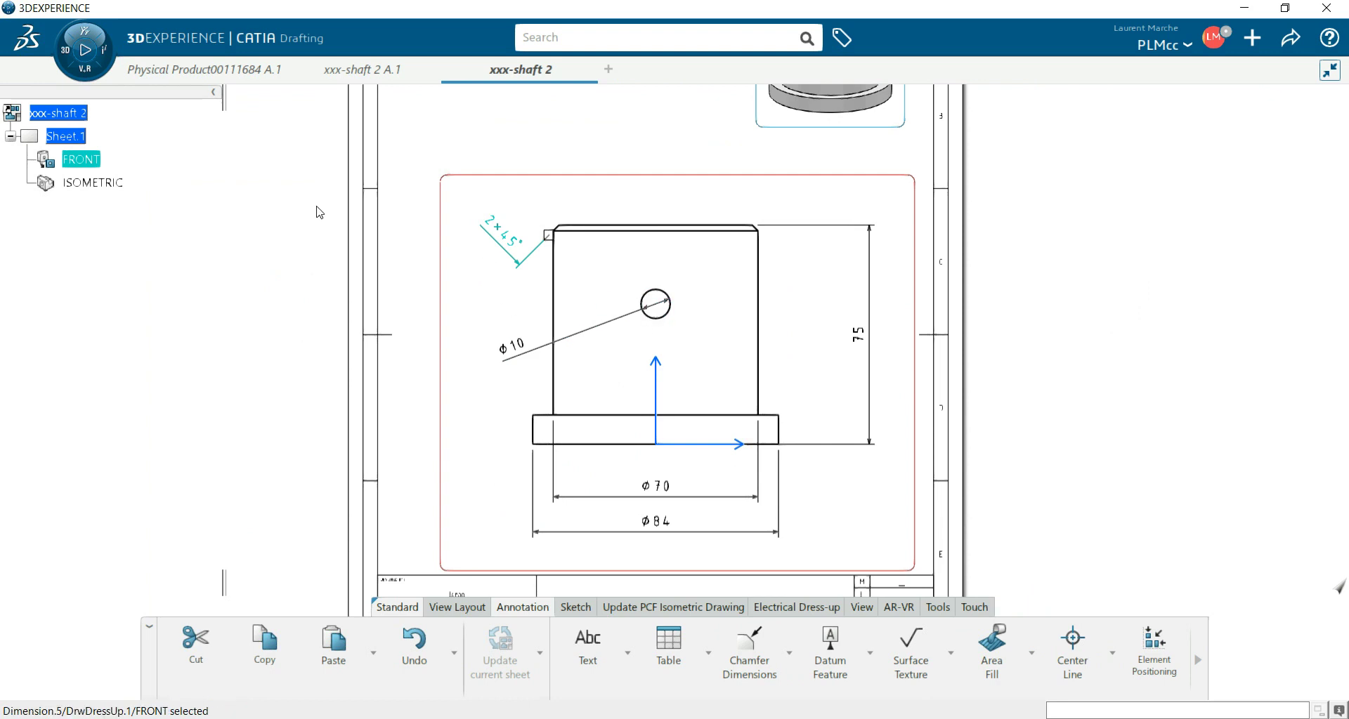
Step: Turn on center lines in the FRONT view properties and apply them
right_click(96, 163)
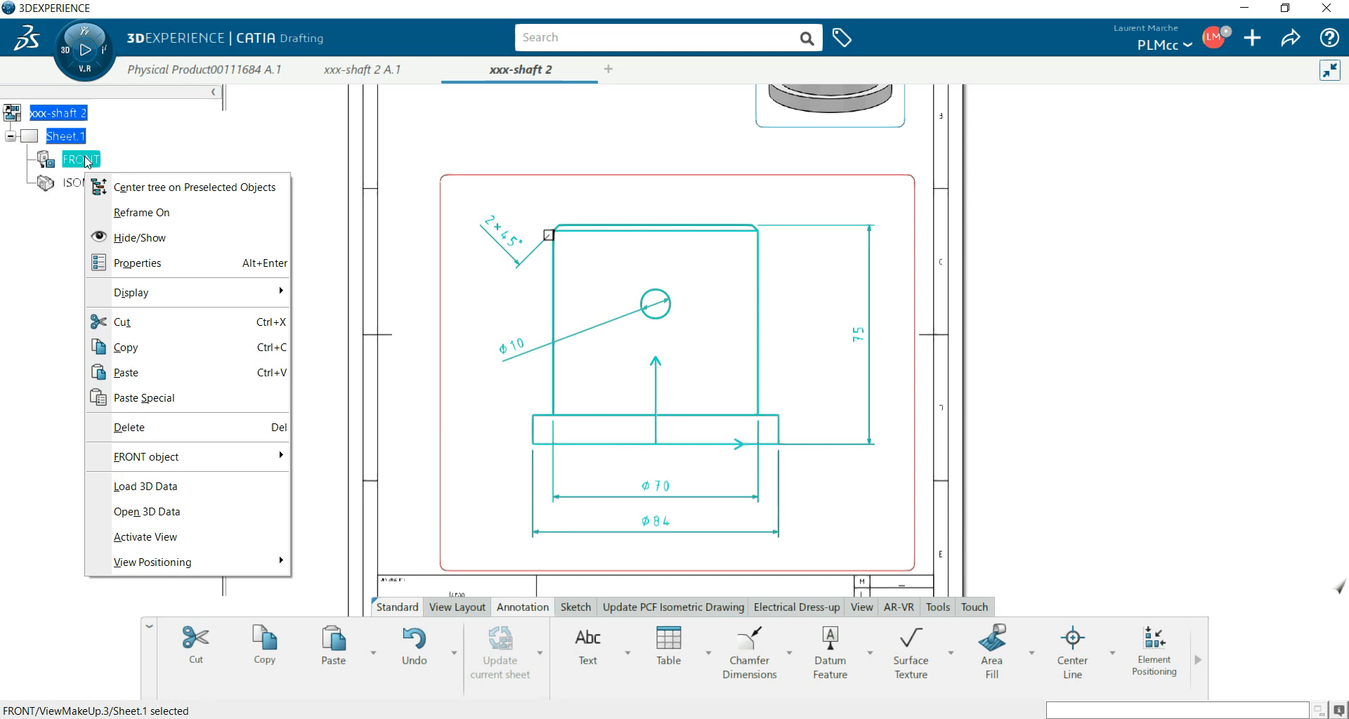
left_click(147, 271)
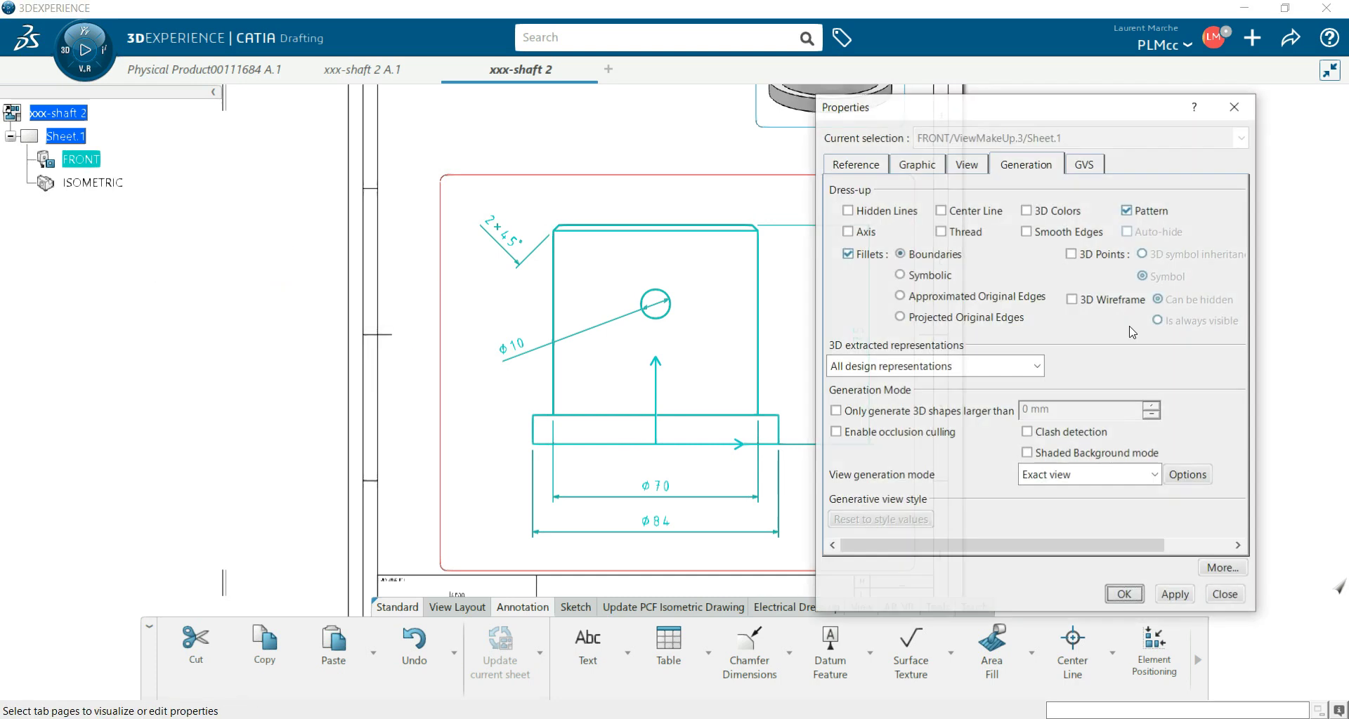
left_click(959, 214)
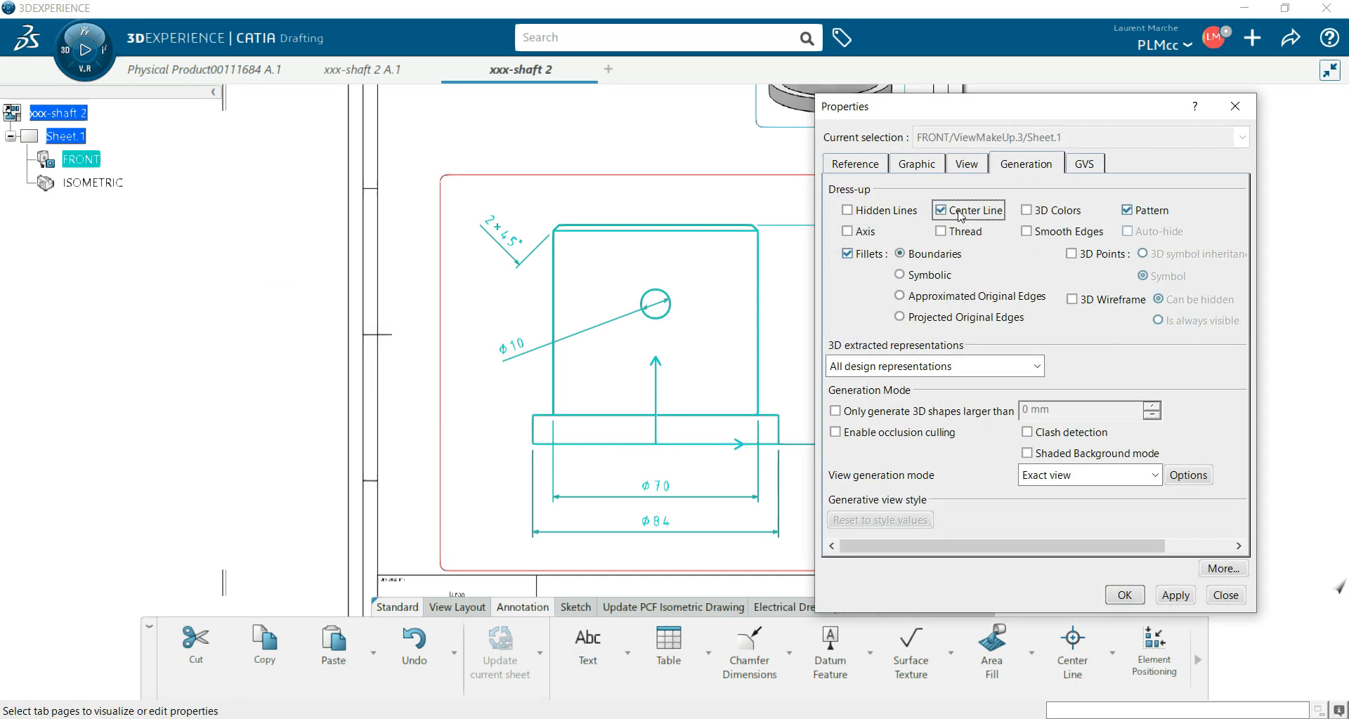
left_click(1177, 598)
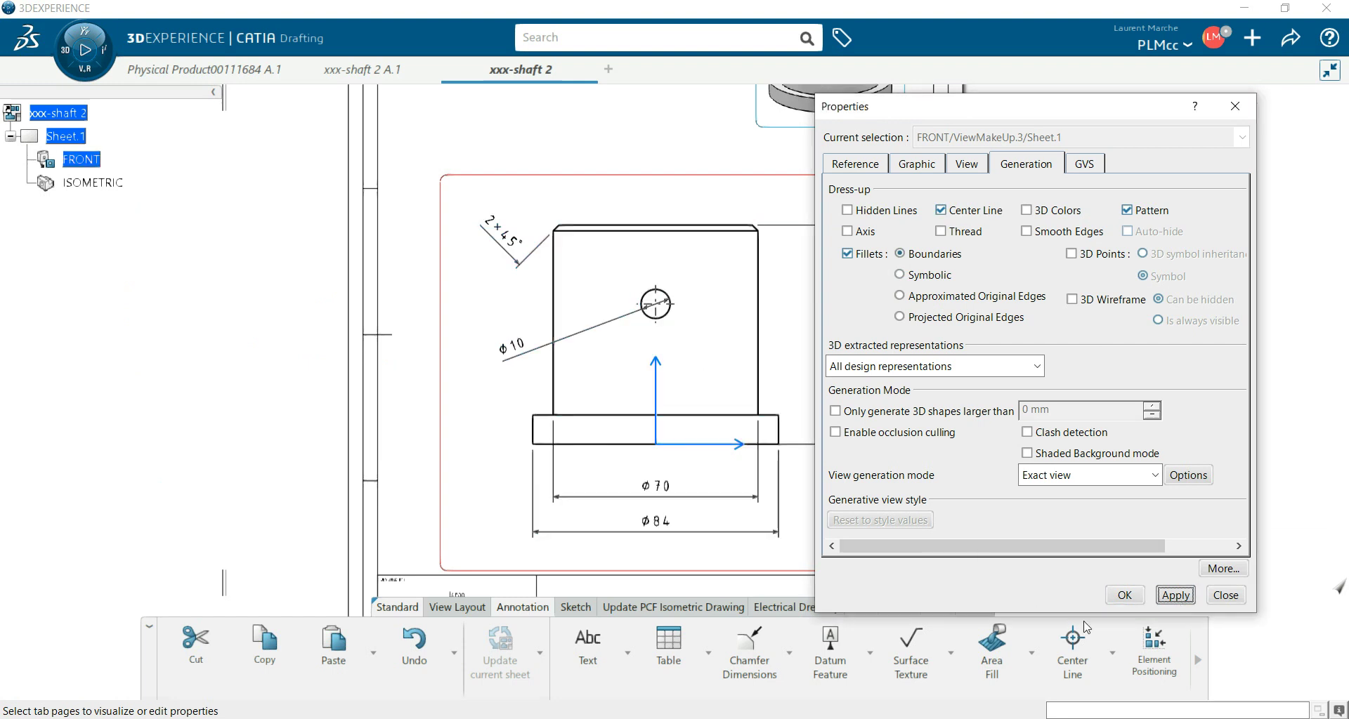
left_click(1128, 596)
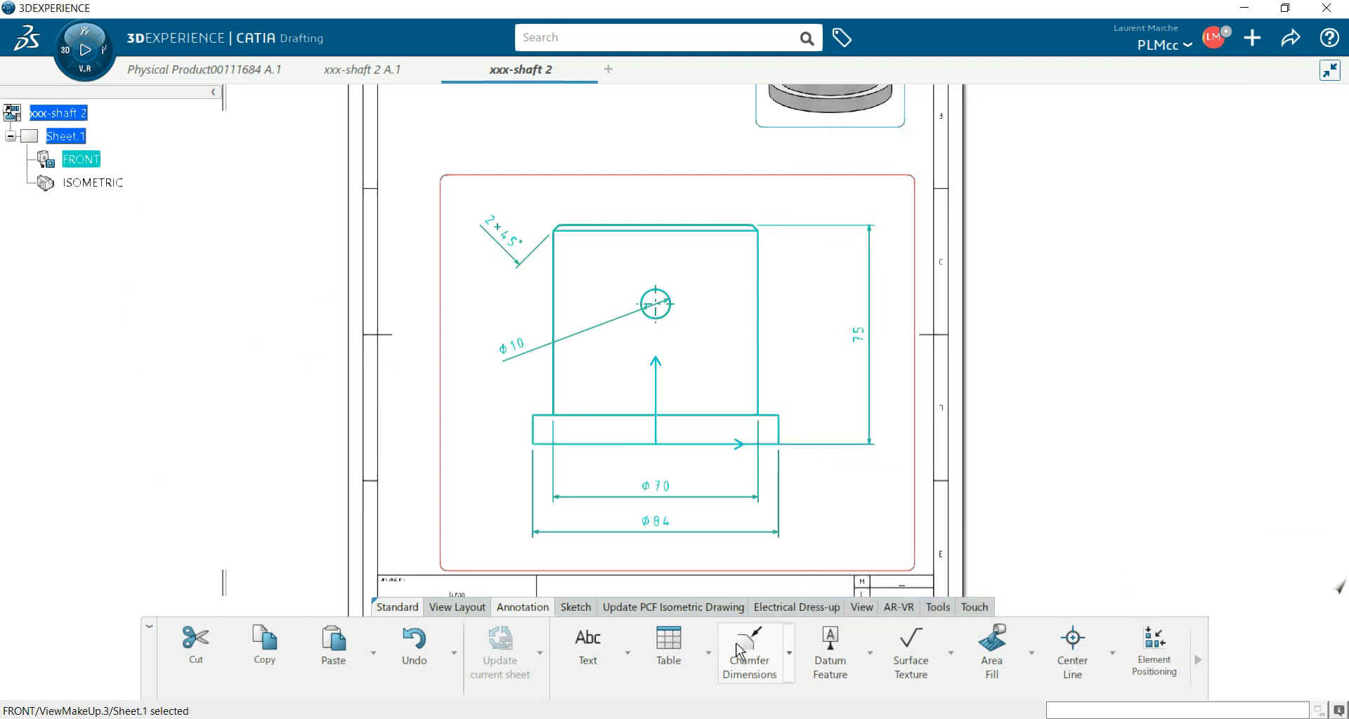
Step: Add a 48 dimension from the base edge to the hole, placed beside the view
left_click(789, 654)
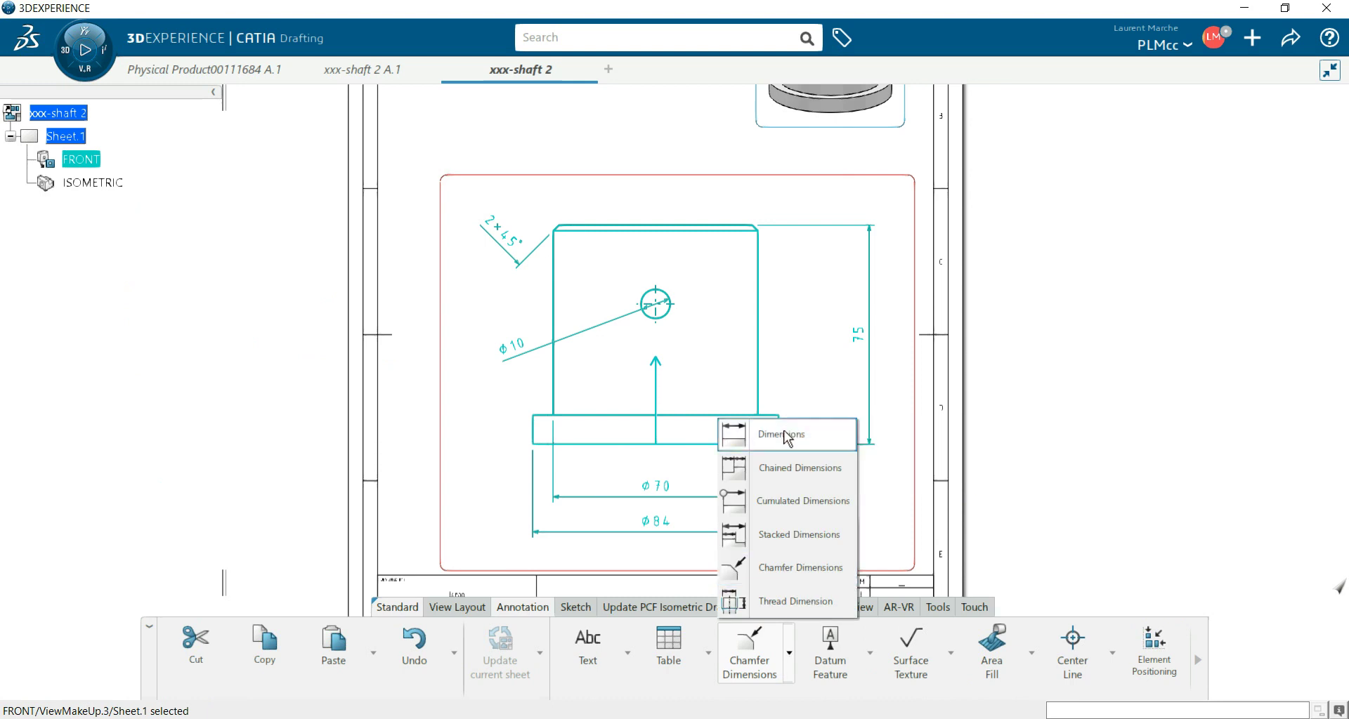
left_click(796, 435)
left_click(714, 444)
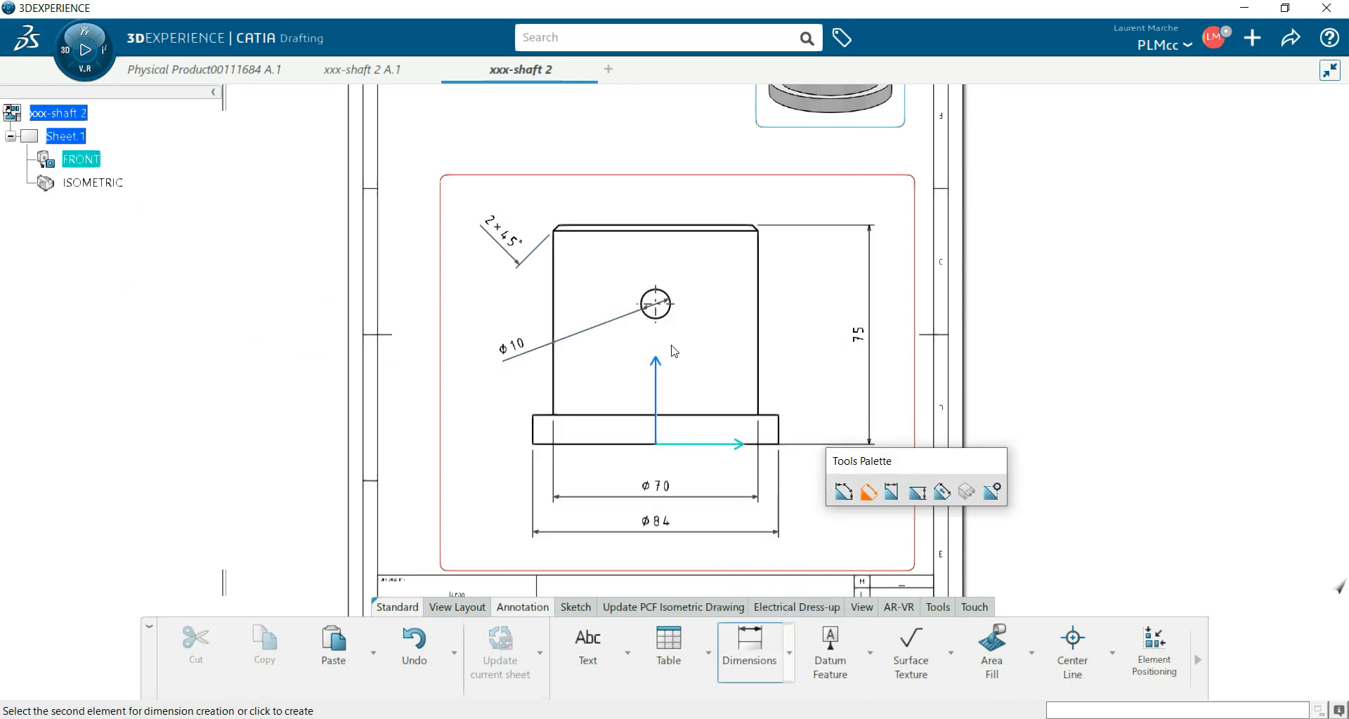
left_click(667, 303)
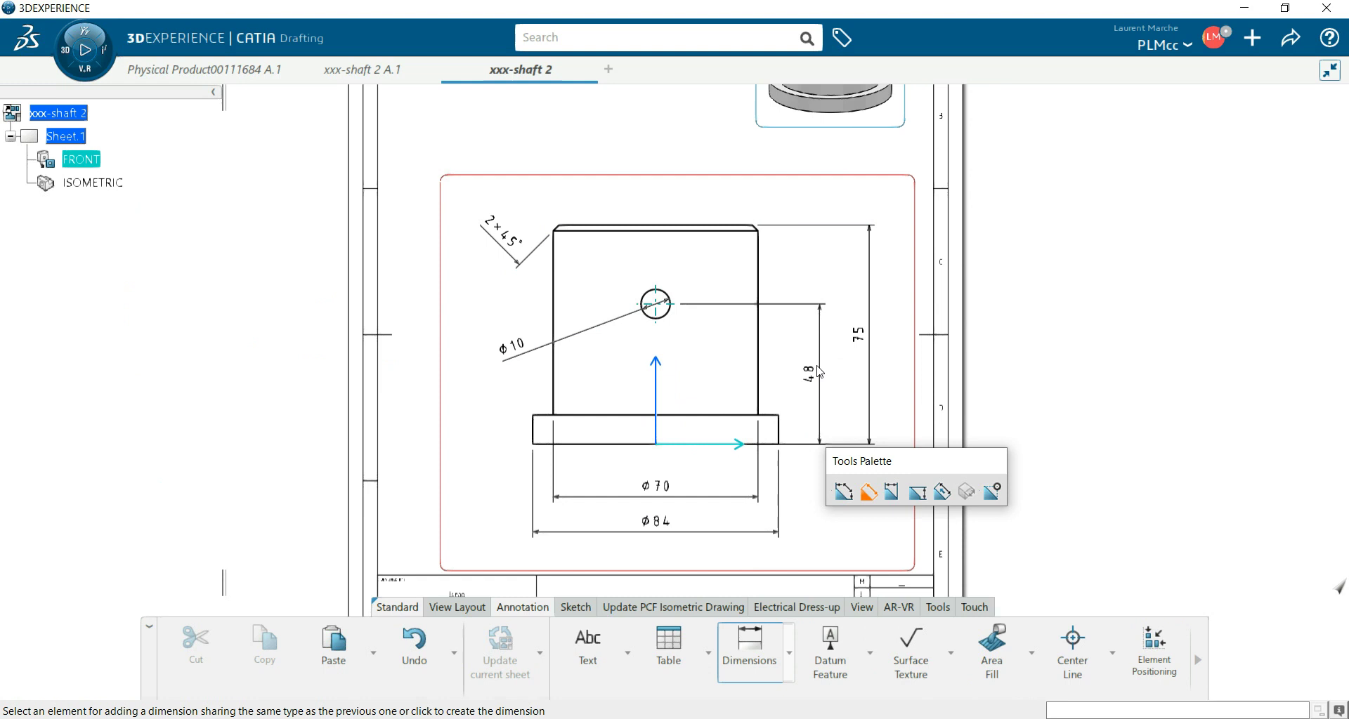
left_click(812, 371)
left_click(1106, 431)
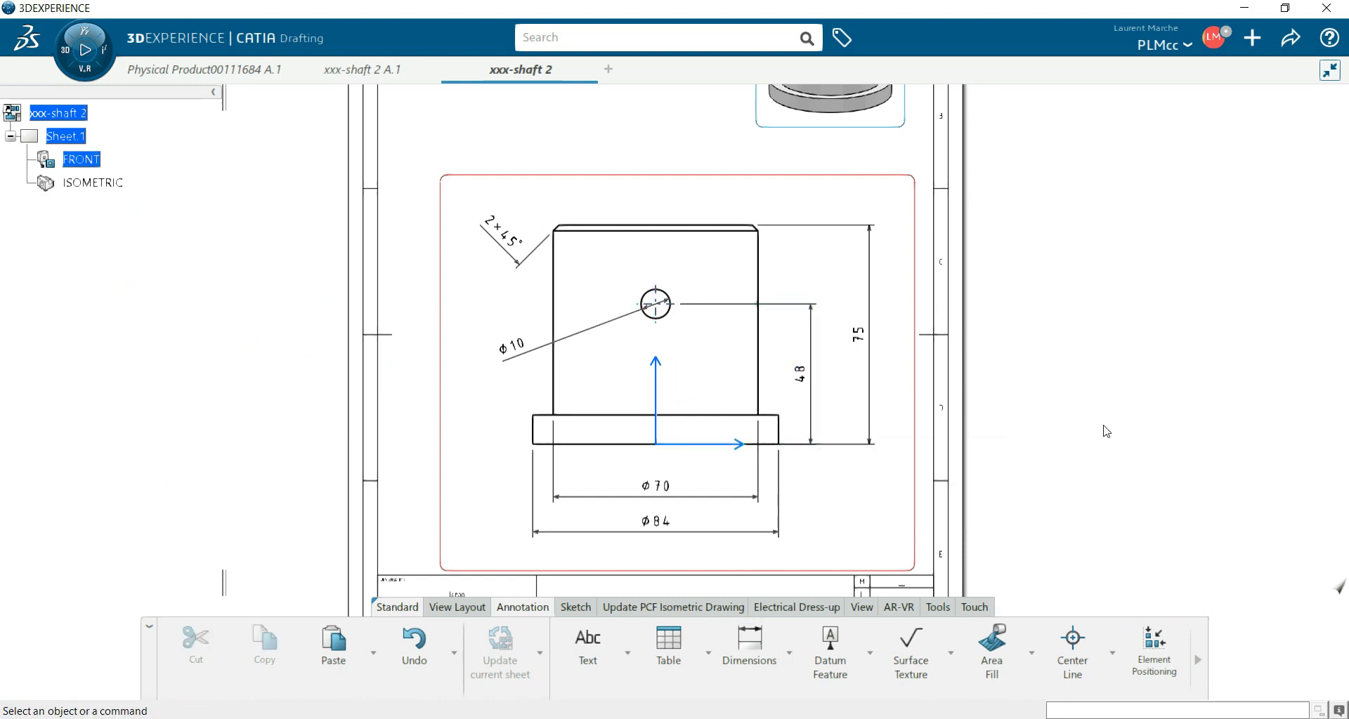
middle_click_drag(1128, 315, 984, 413)
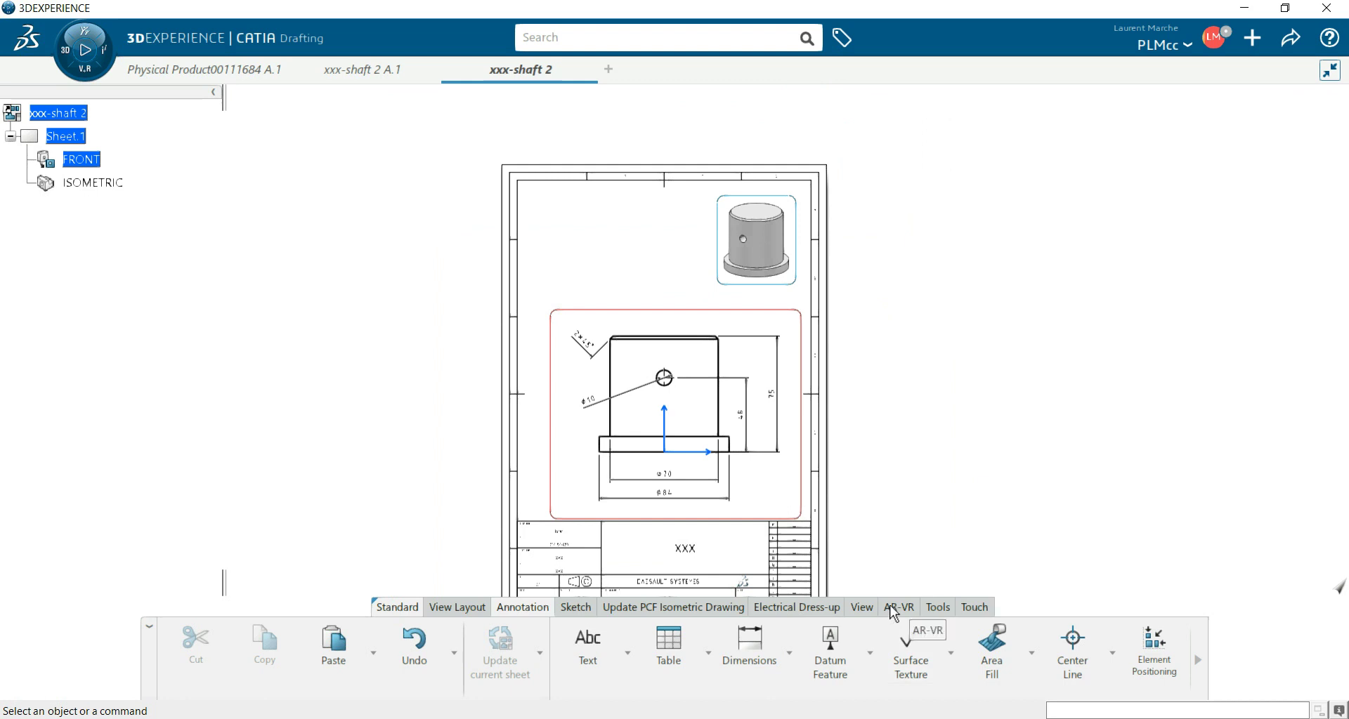
Step: Turn off the frames around the drawing views and shift the sheet
left_click(868, 607)
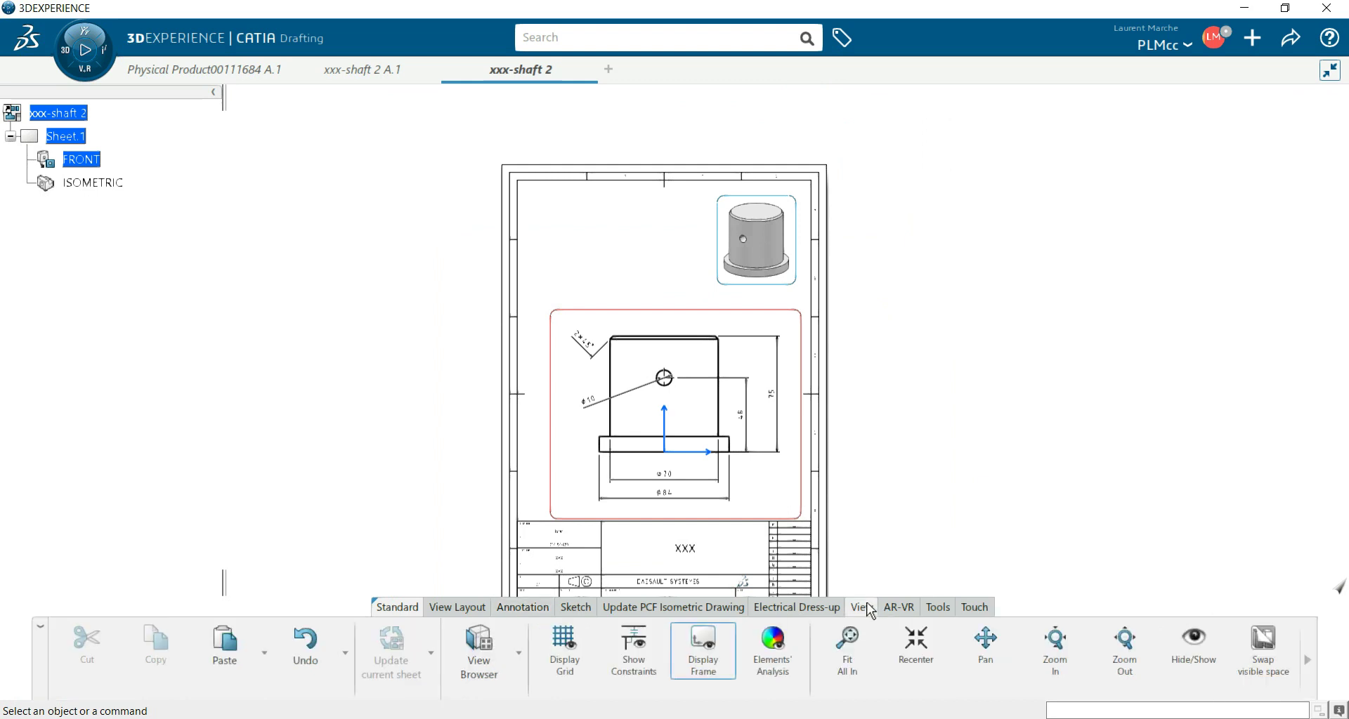
left_click(703, 650)
middle_click_drag(857, 498, 894, 376)
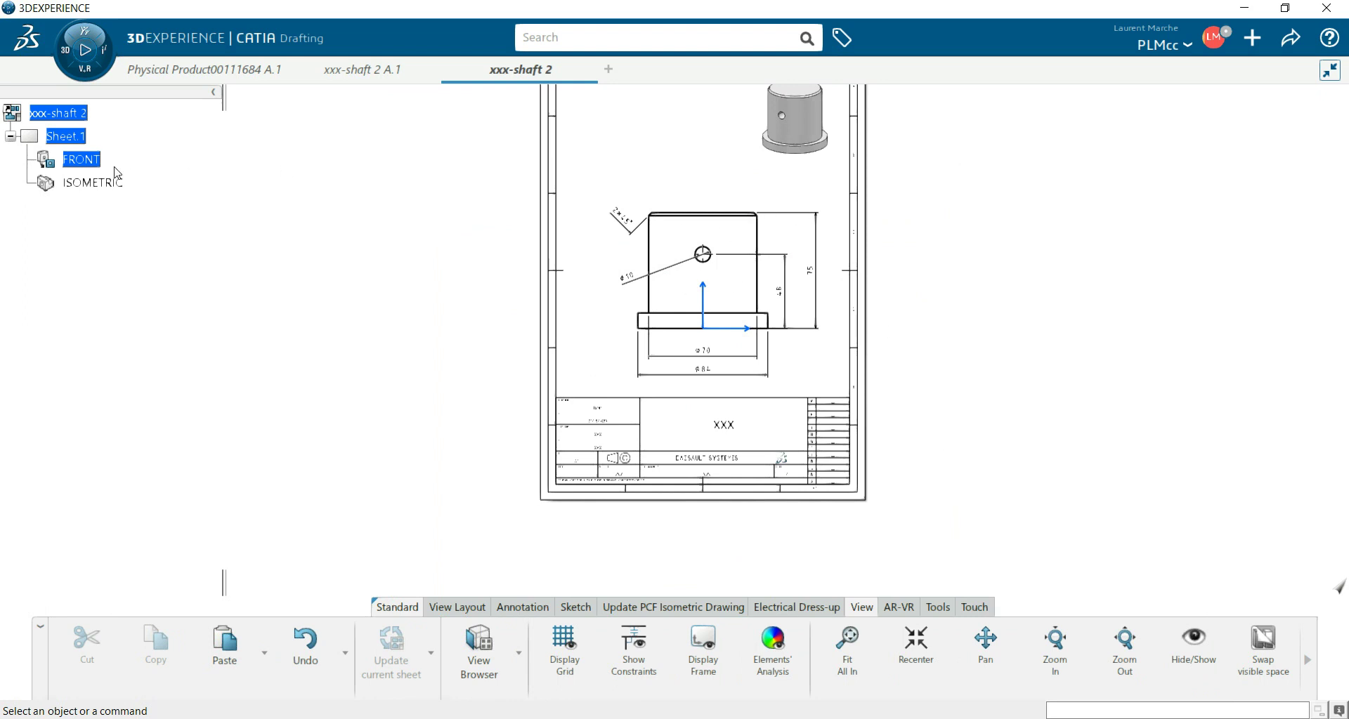
Step: Try a 1:2 scale in the FRONT view properties, leaving the view at 1:1
right_click(82, 162)
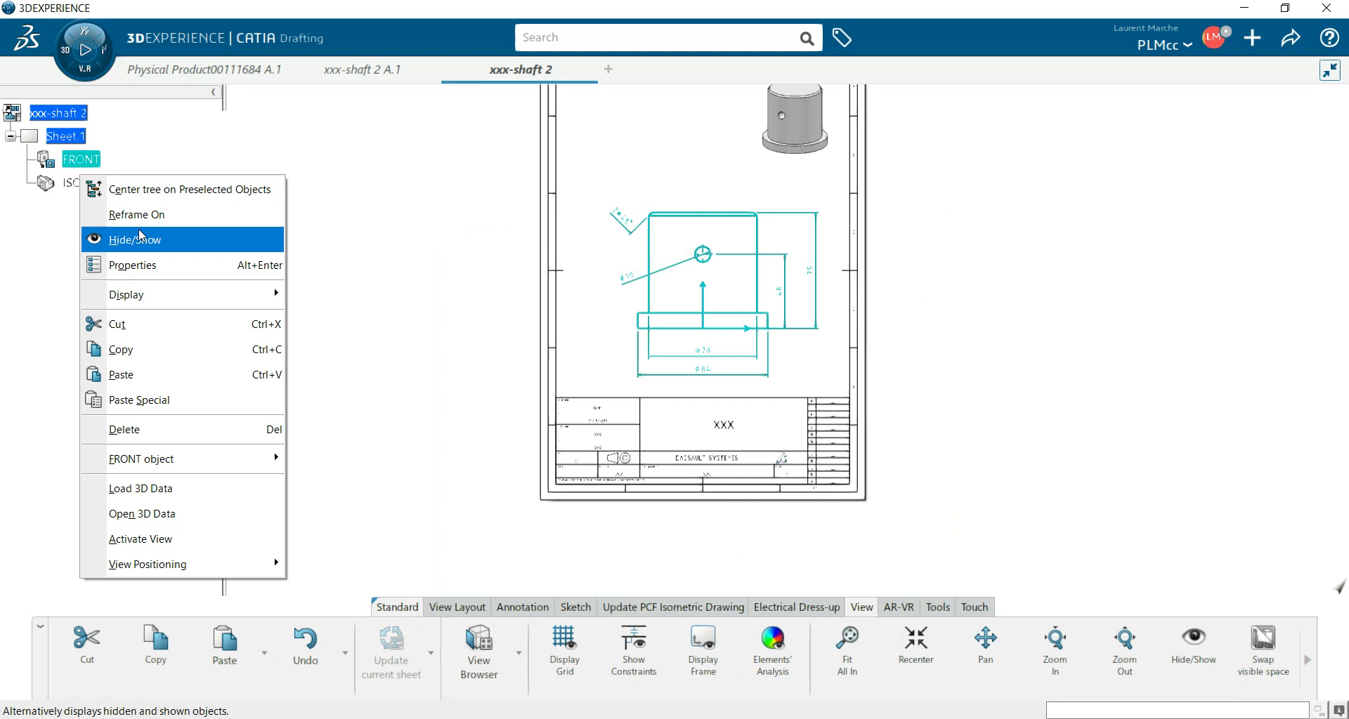
left_click(141, 265)
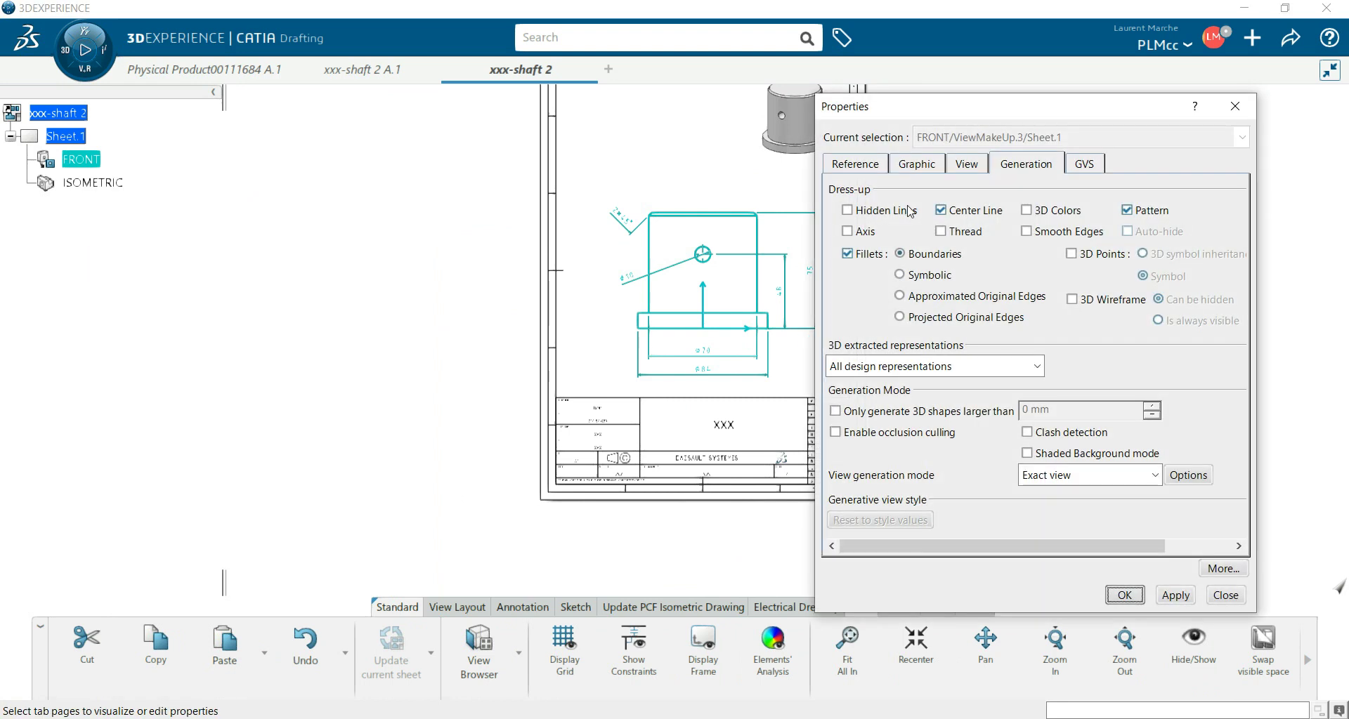
left_click(917, 165)
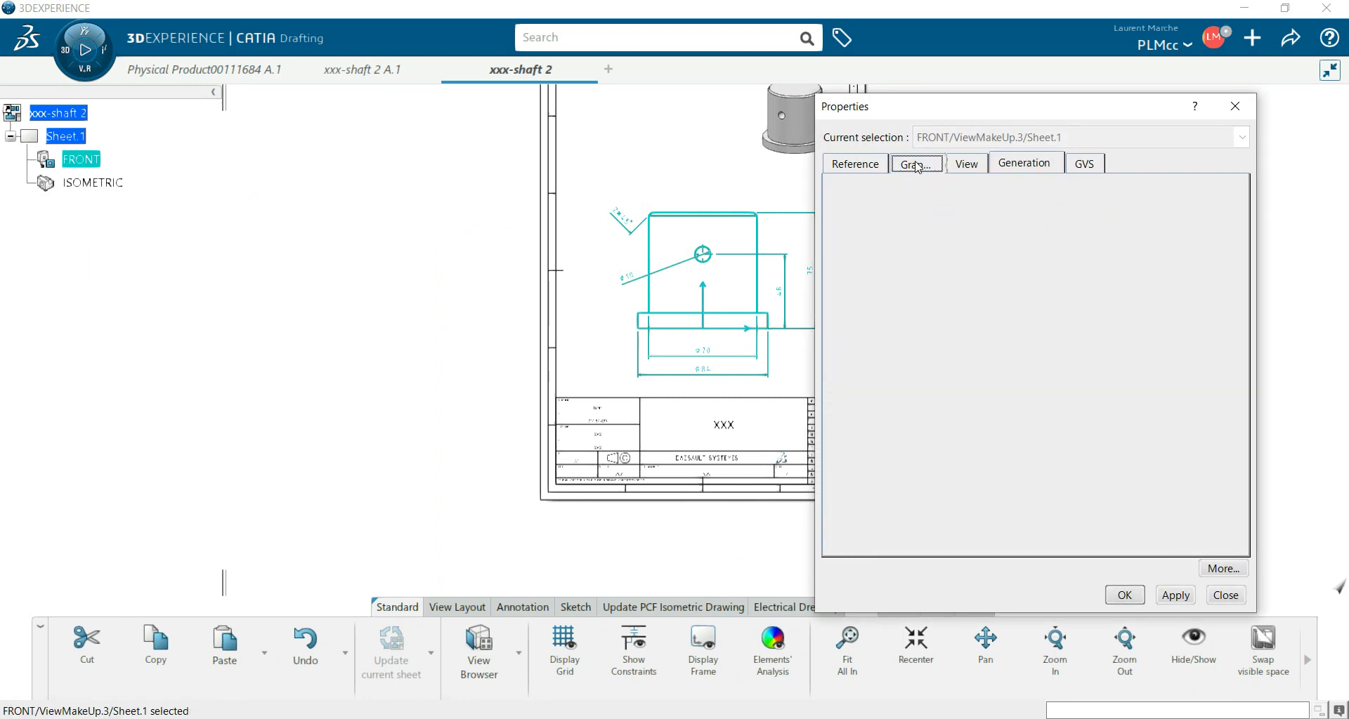
left_click(968, 166)
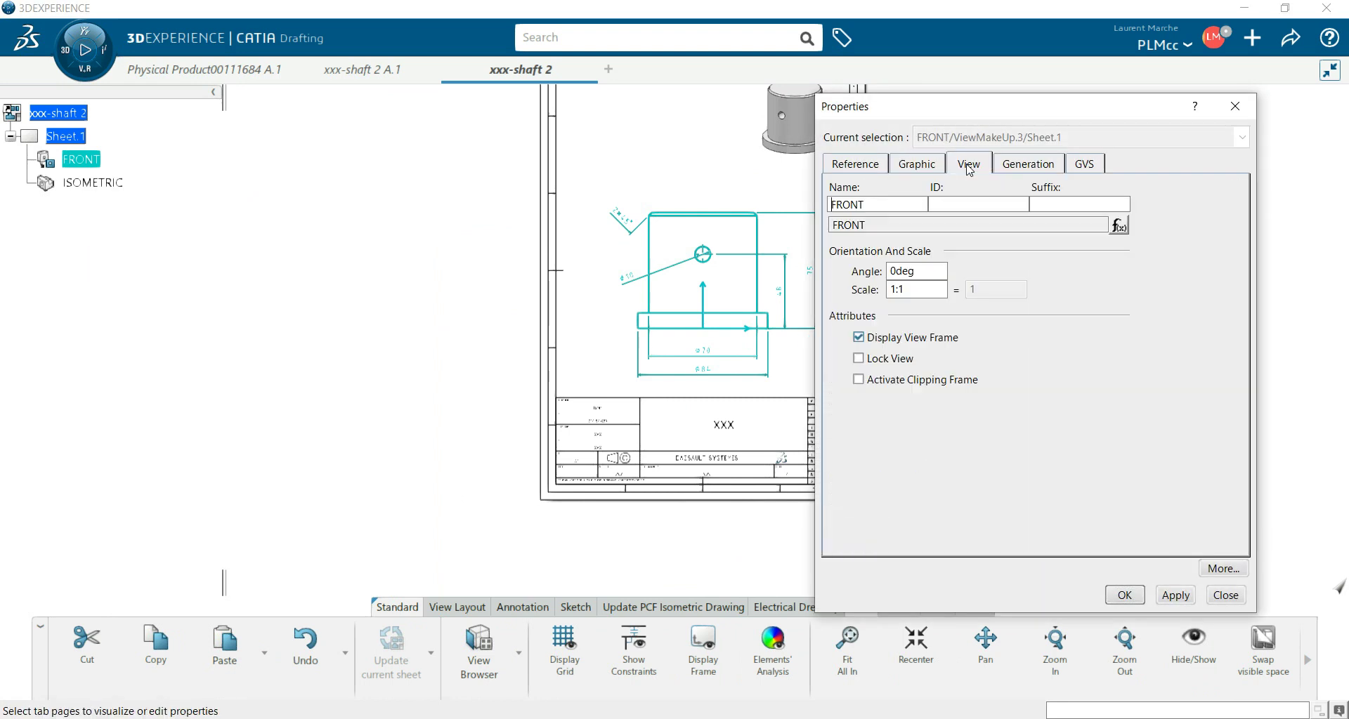
double_click(911, 288)
key("Return")
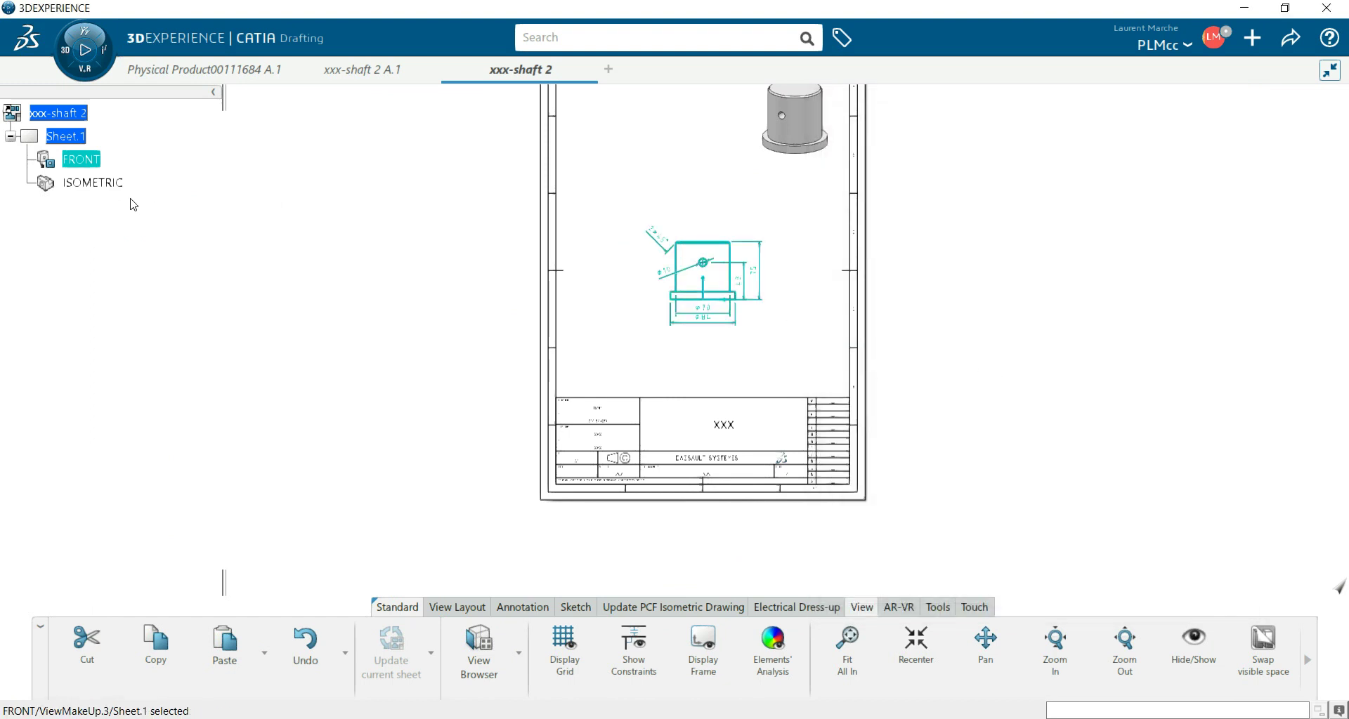
right_click(78, 161)
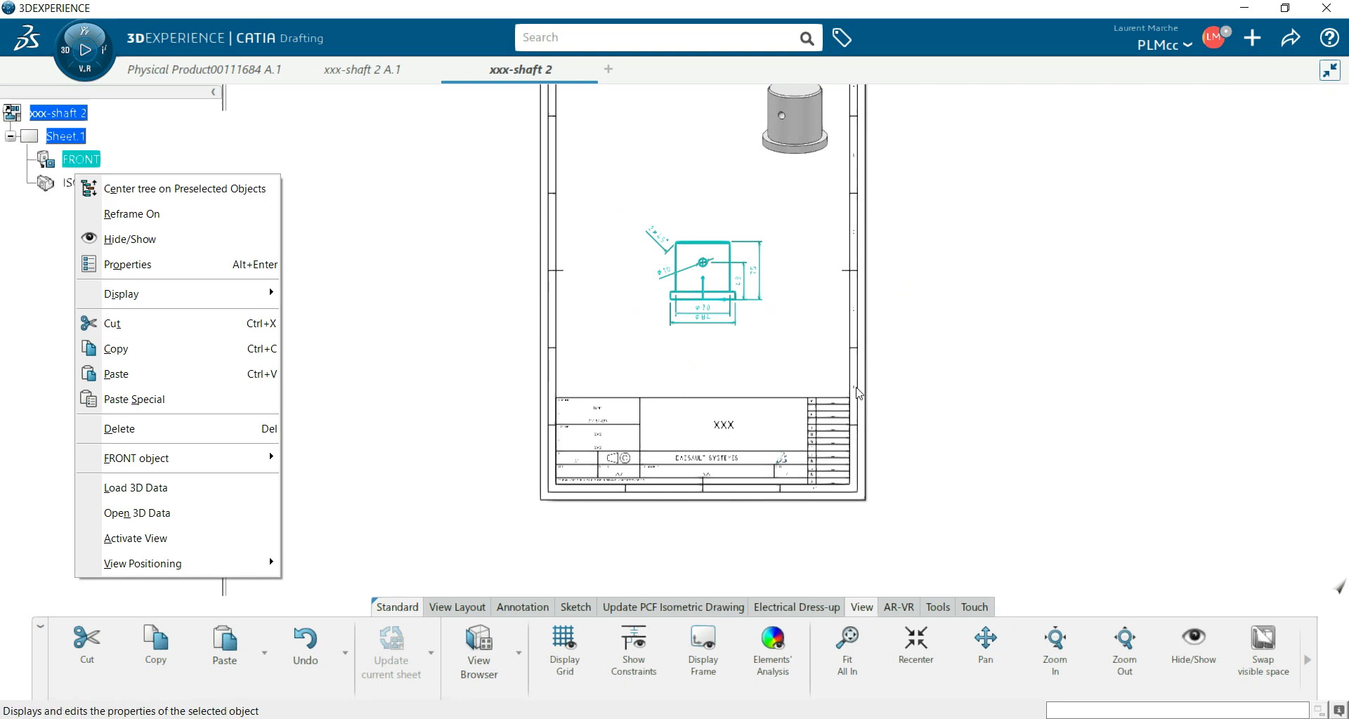
left_click(962, 399)
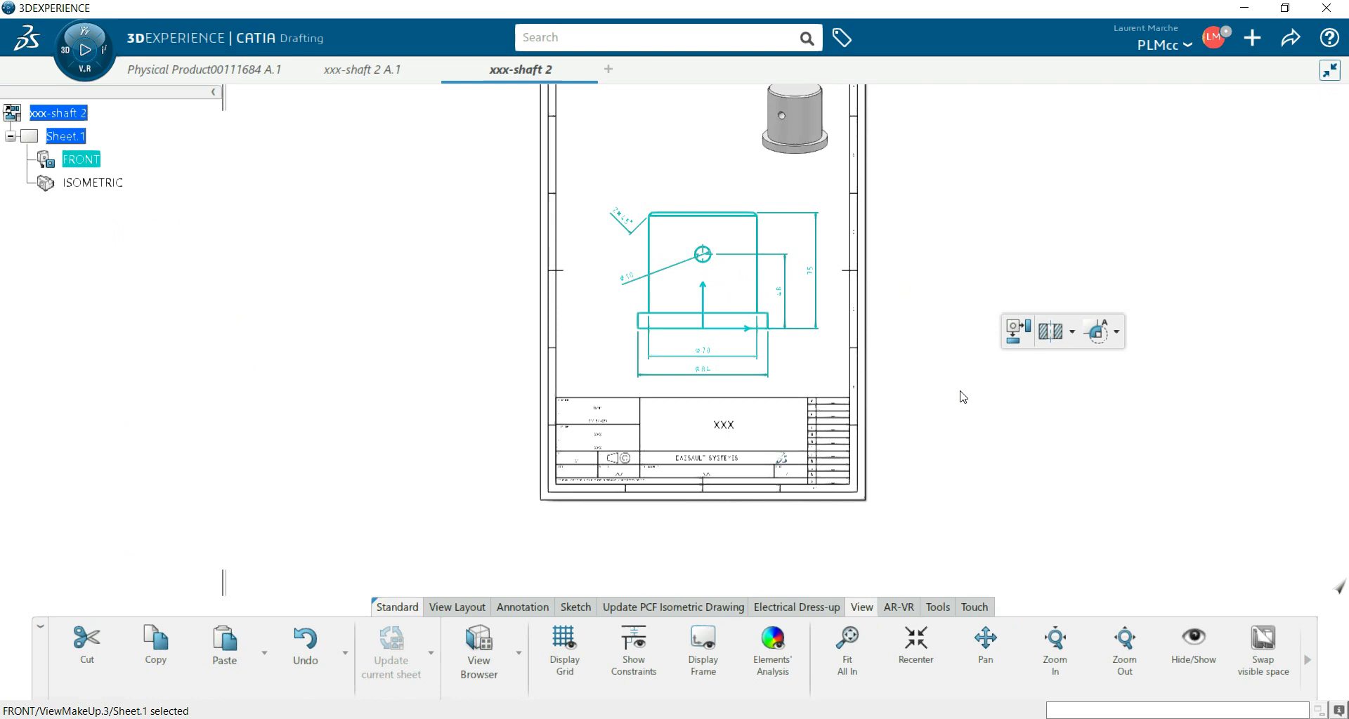
left_click(962, 396)
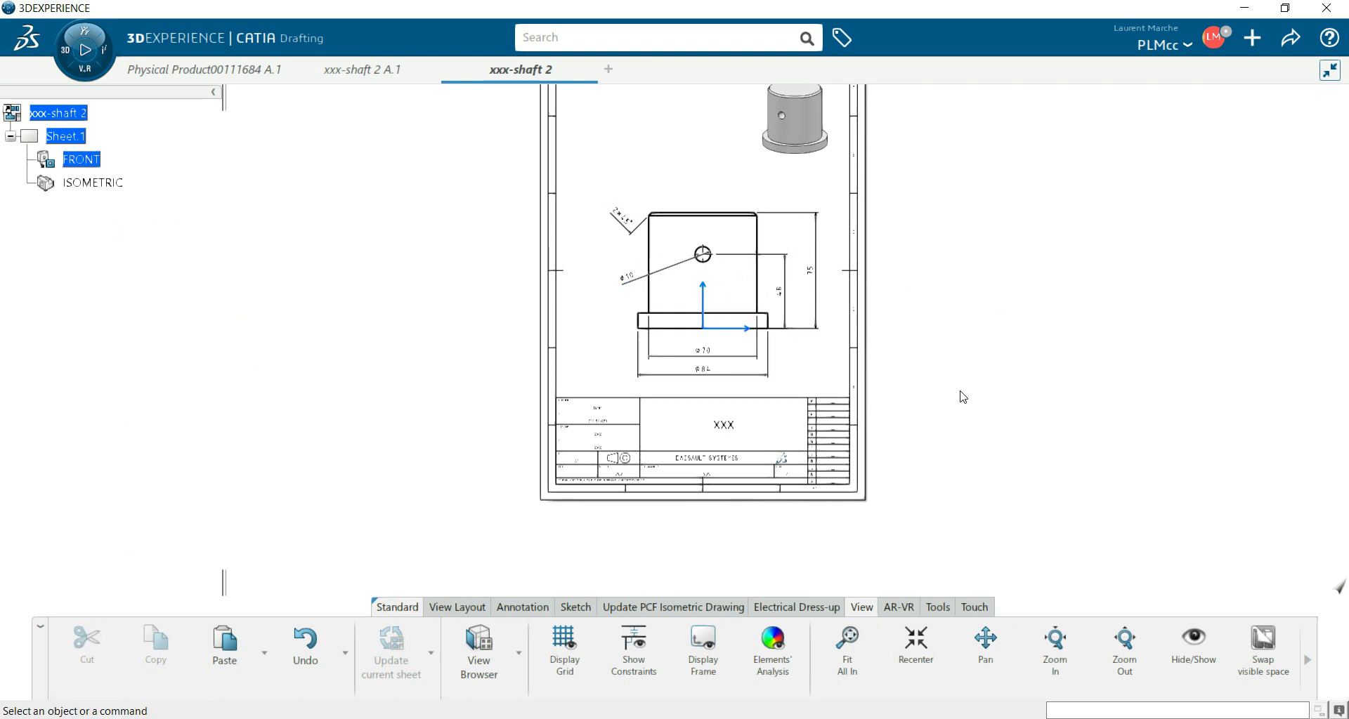
Step: Replace the title cell's XXX with 'xxx-shaft 2' in the title block
double_click(726, 430)
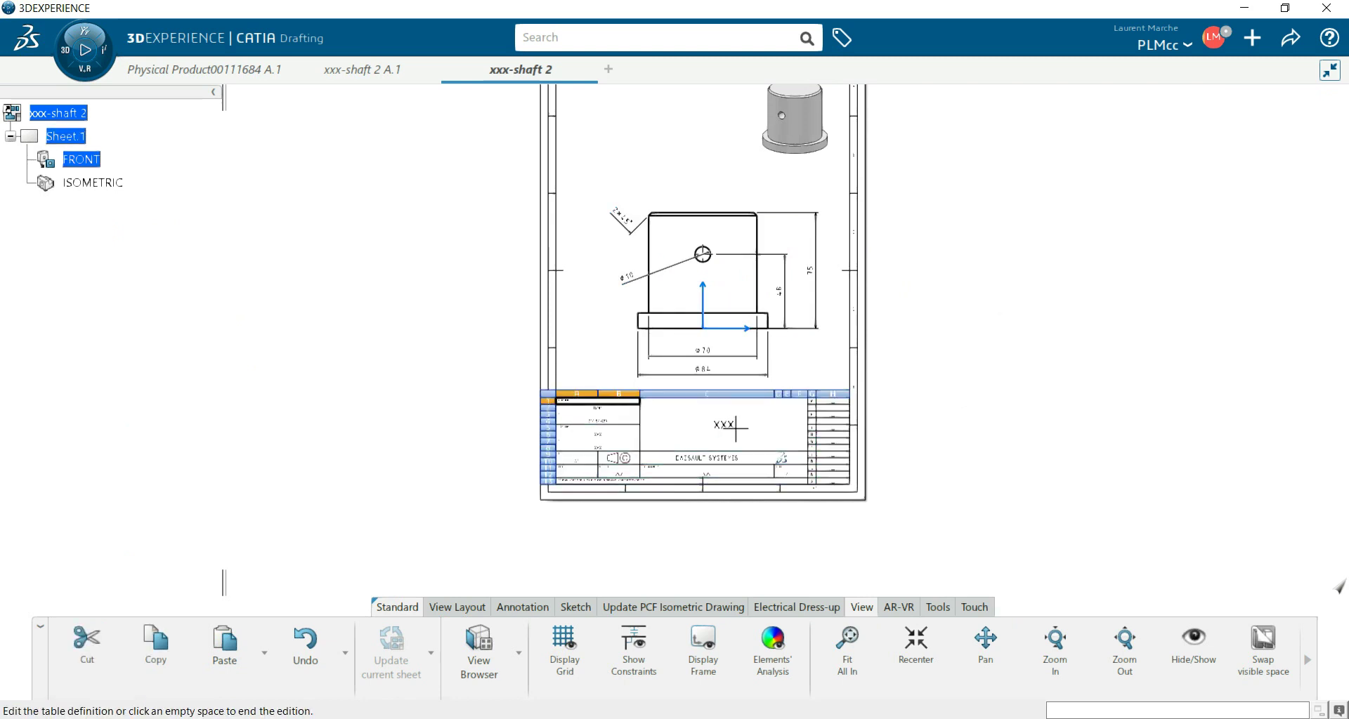
double_click(726, 430)
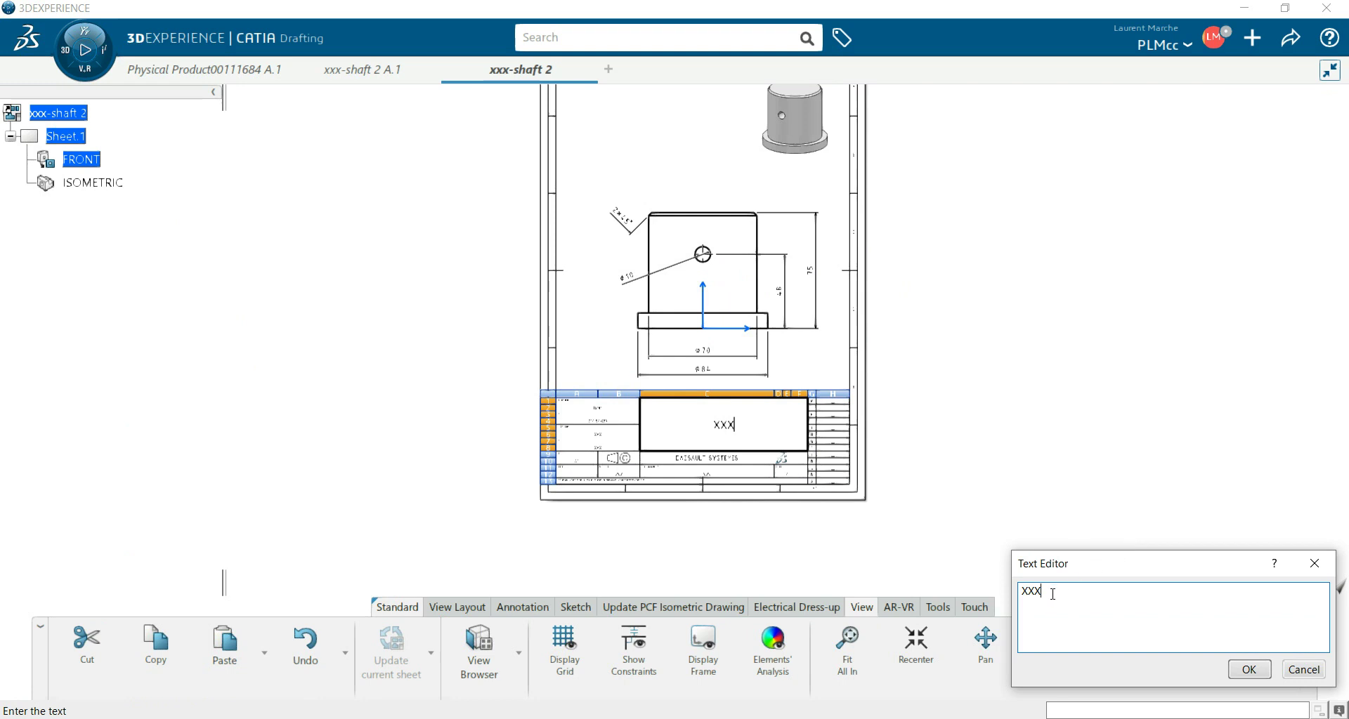
left_click_drag(1052, 593, 1009, 596)
type("xxx-shaft 2")
left_click(1238, 673)
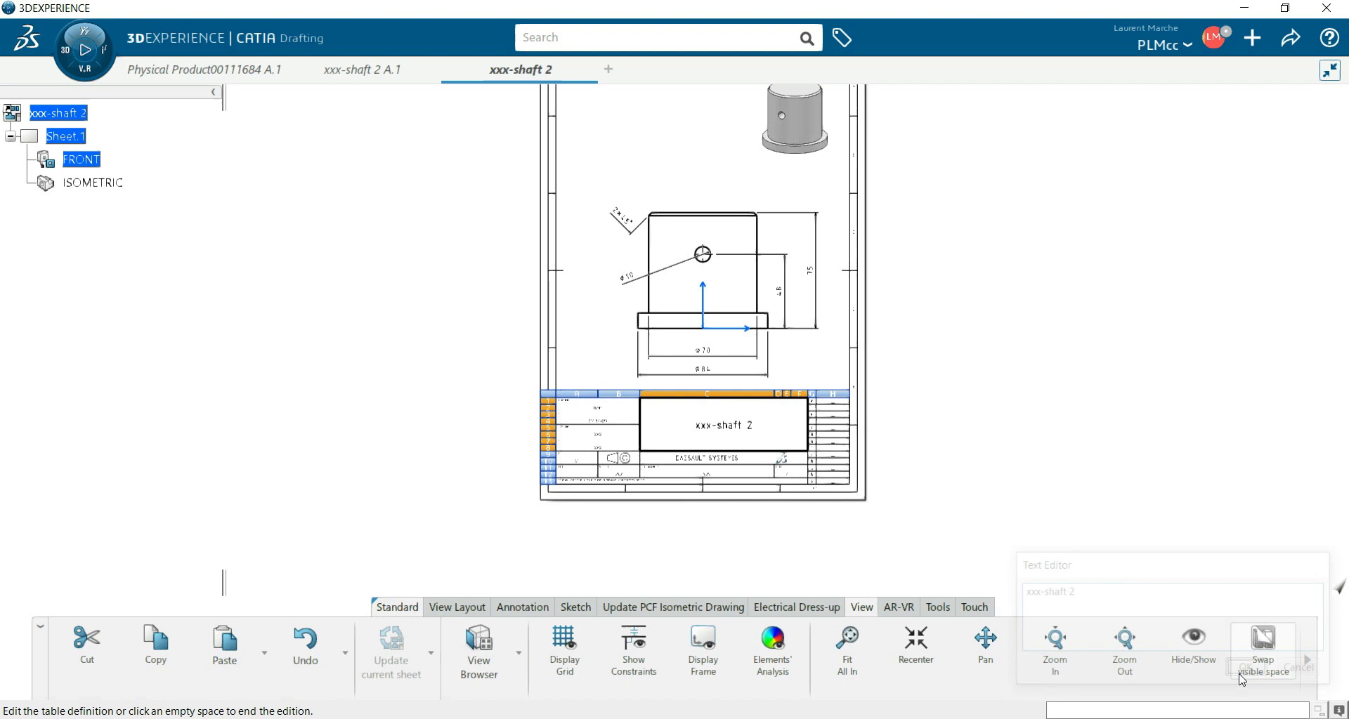
Step: Inspect the drawing number cell and leave it as XXX
mouse_move(906, 491)
middle_mouse_down()
mouse_move(951, 385)
mouse_move(1084, 491)
mouse_move(982, 103)
middle_mouse_up()
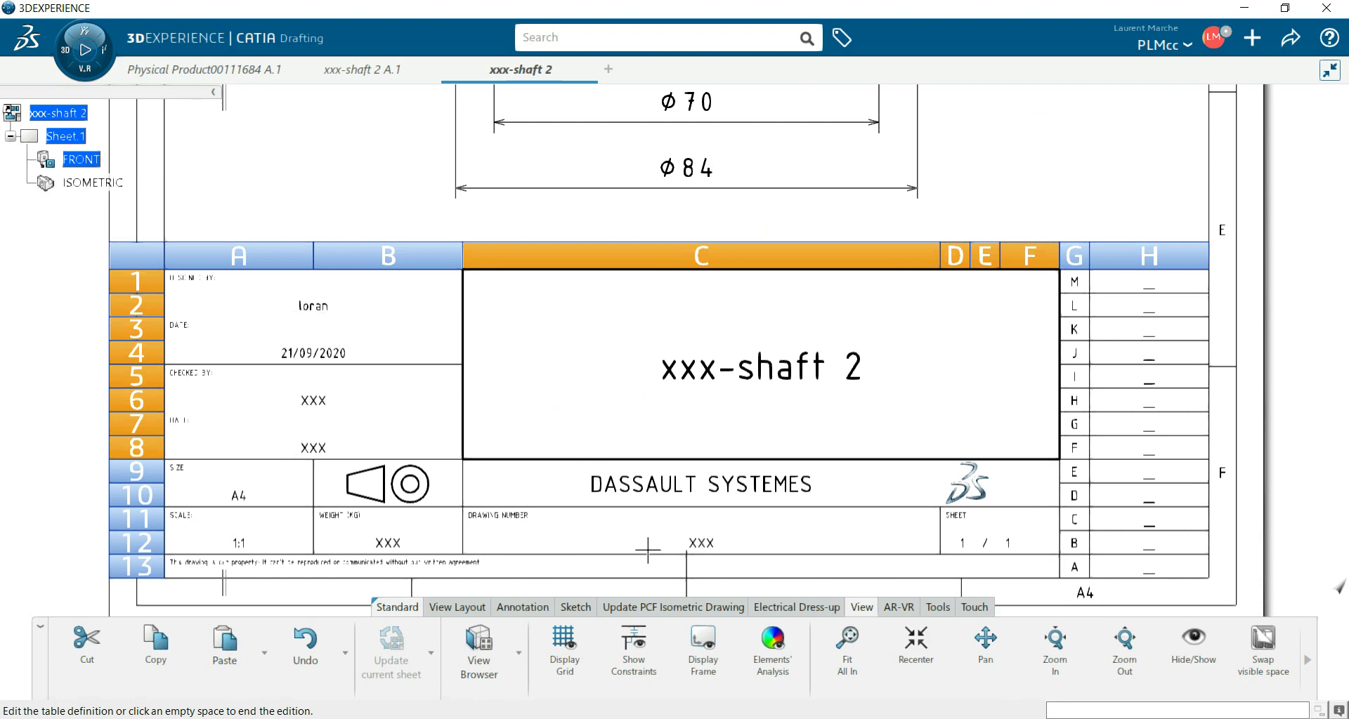
double_click(701, 542)
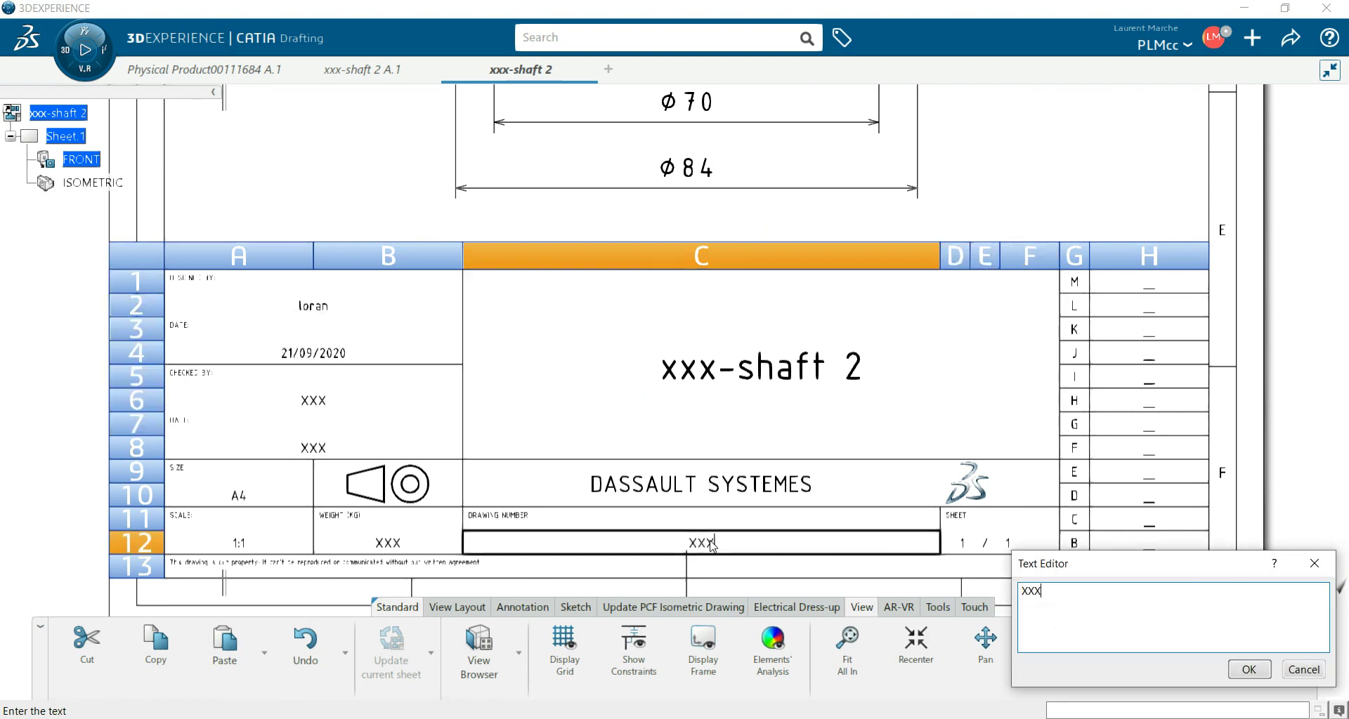
left_click(1248, 670)
scroll(1085, 211, "down", 5)
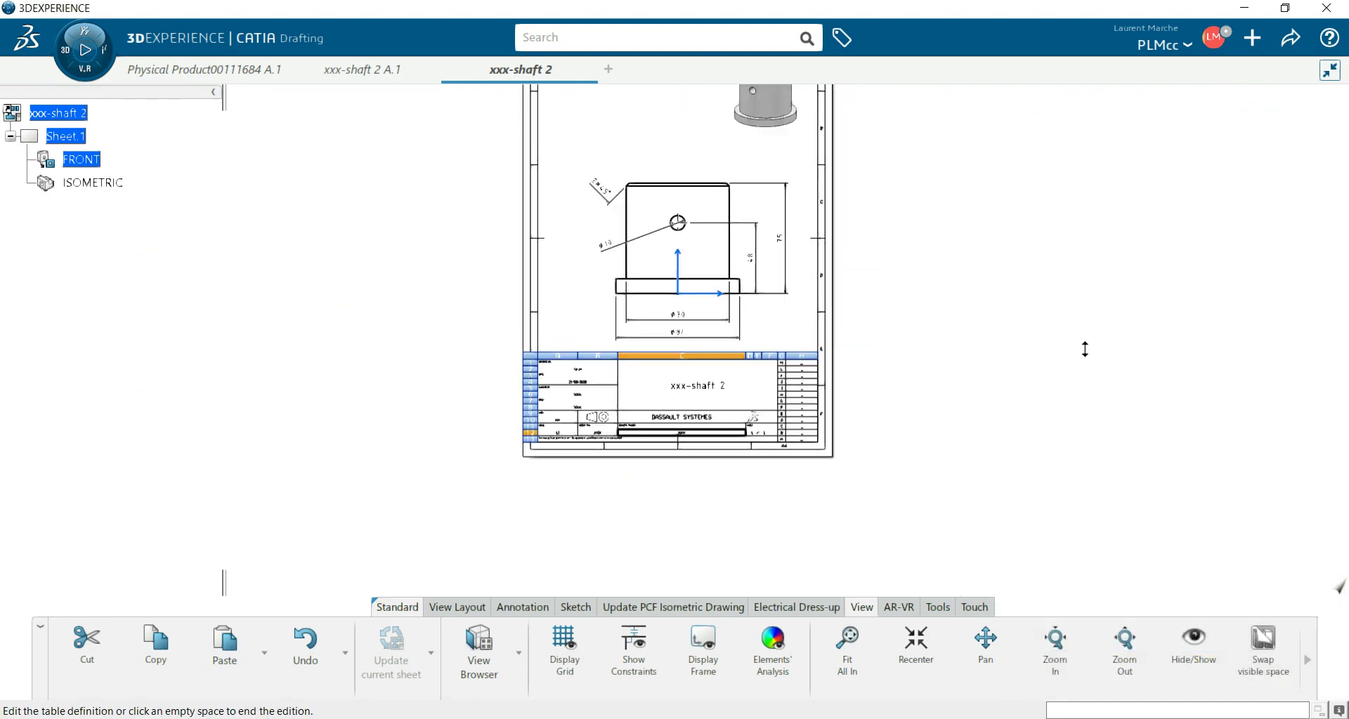
Step: End the title block edit and bring up the xxx-shaft 2 A.1 part document
left_click(899, 369)
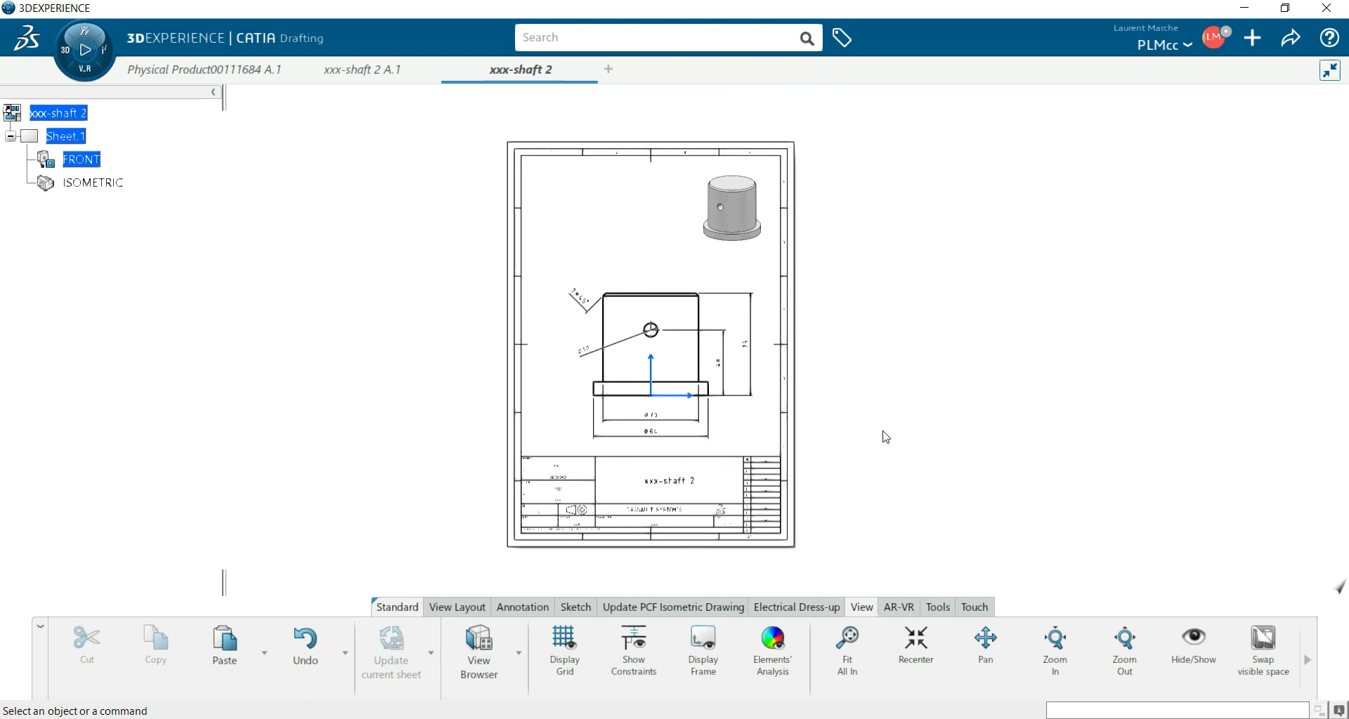
left_click(386, 72)
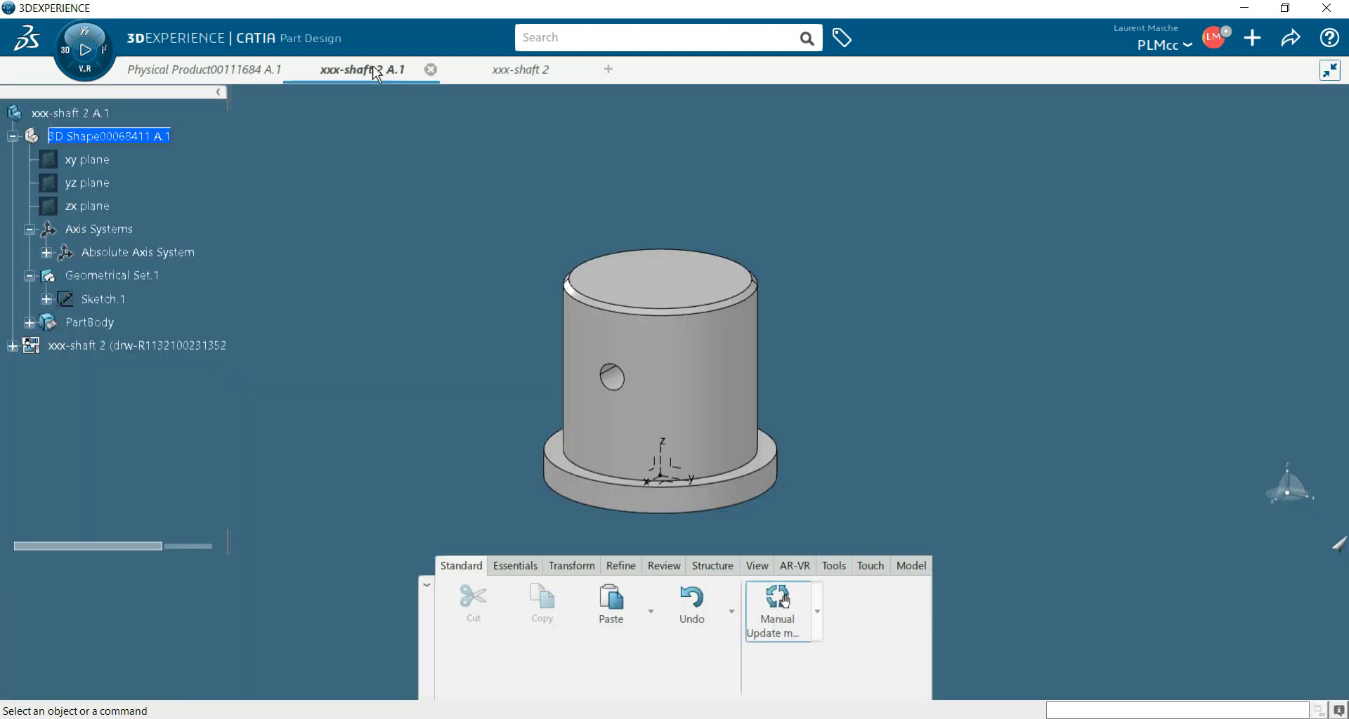